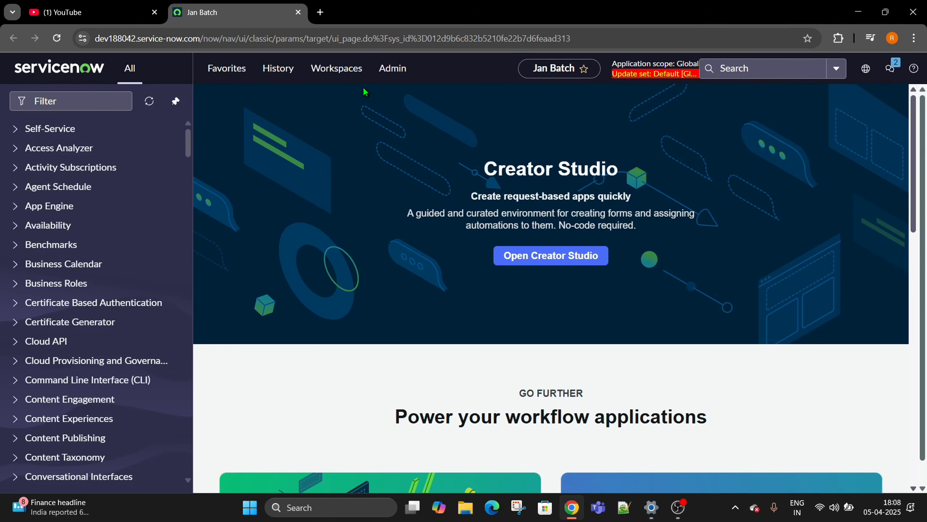
Open the Incident Workspace 2025 workspace to view its home page
left_click(345, 69)
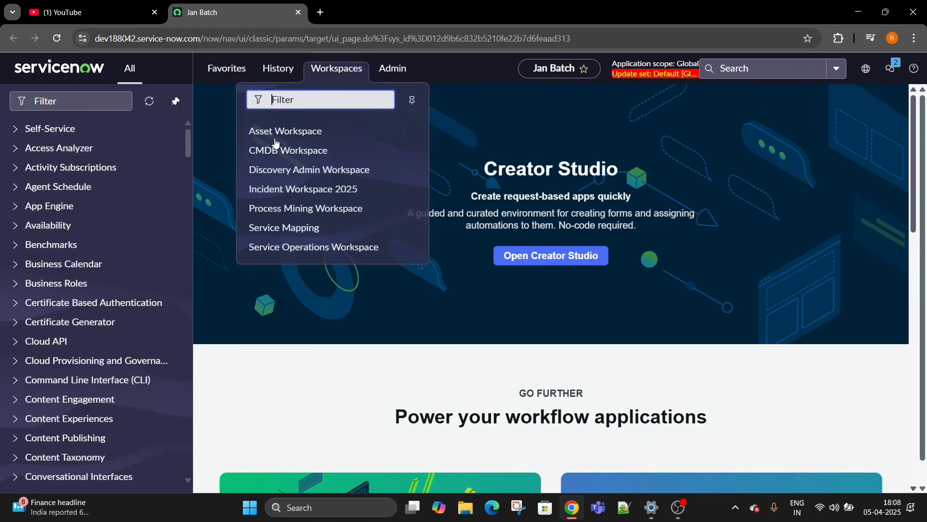
left_click(268, 189)
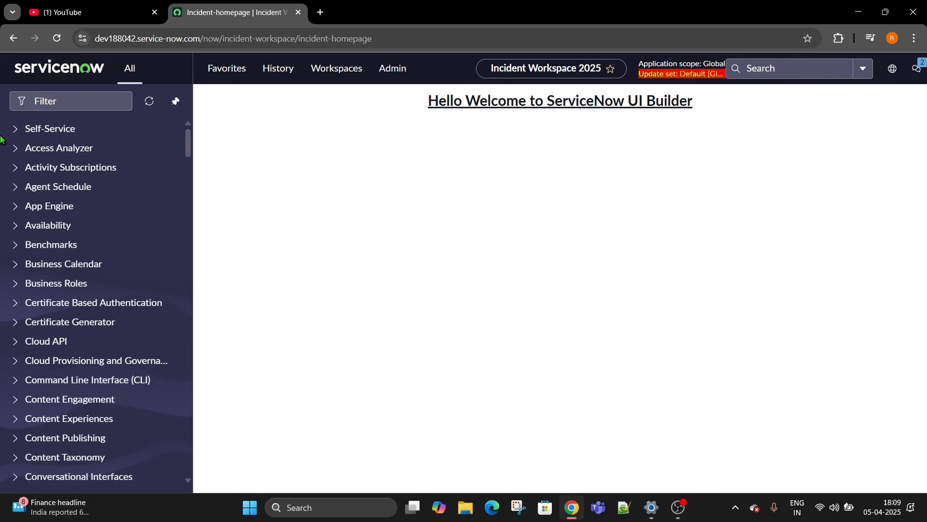
Find UI Builder under Now Experience Framework in the navigator and open it
left_click(96, 101)
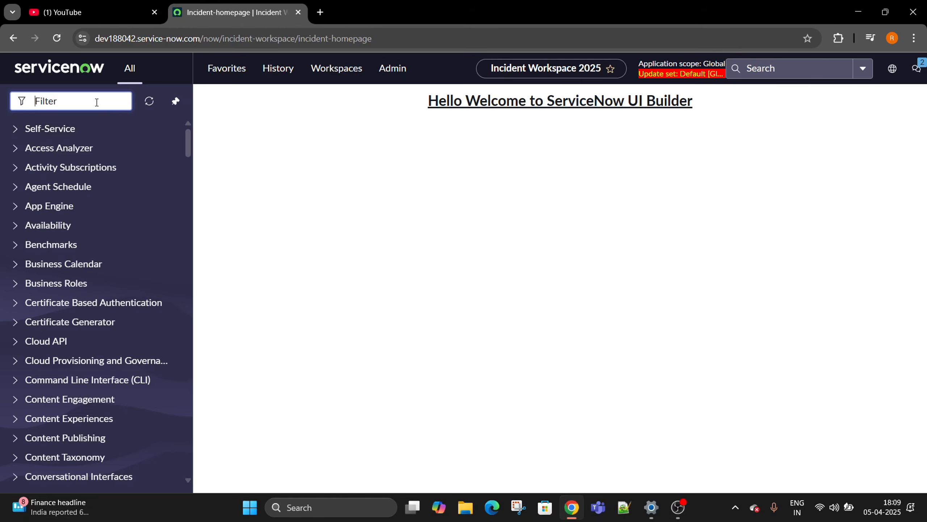
type("UI bui")
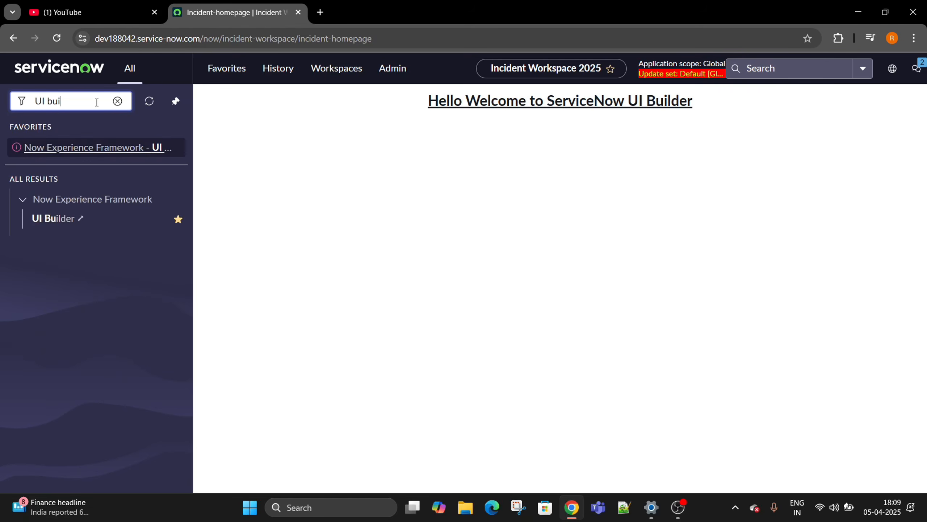
type("ild")
key("BackSpace")
key("BackSpace")
key("BackSpace")
type("lder")
left_click(52, 218)
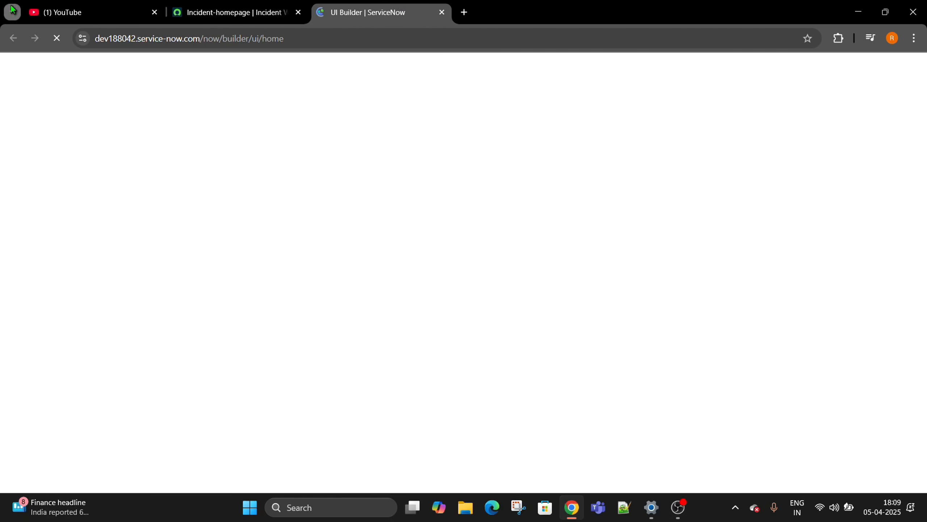
Switch to YouTube, search for the ServiceNow tutorial channel and open its channel page
left_click(120, 6)
left_click(365, 71)
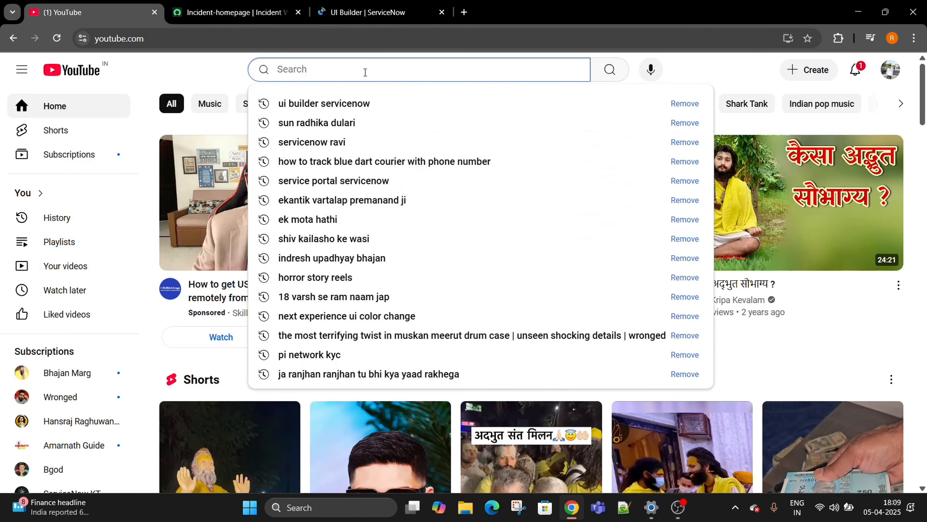
type("service")
key("Down")
key("Return")
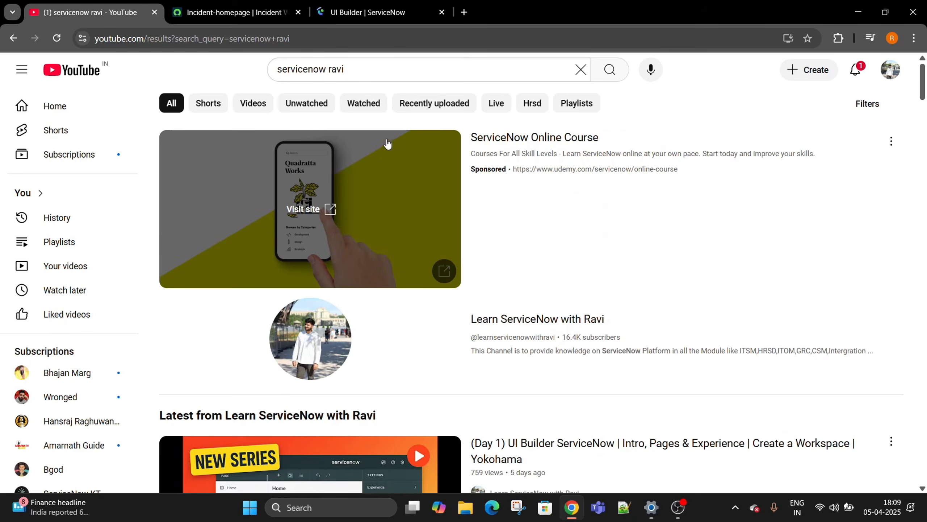
left_click(545, 321)
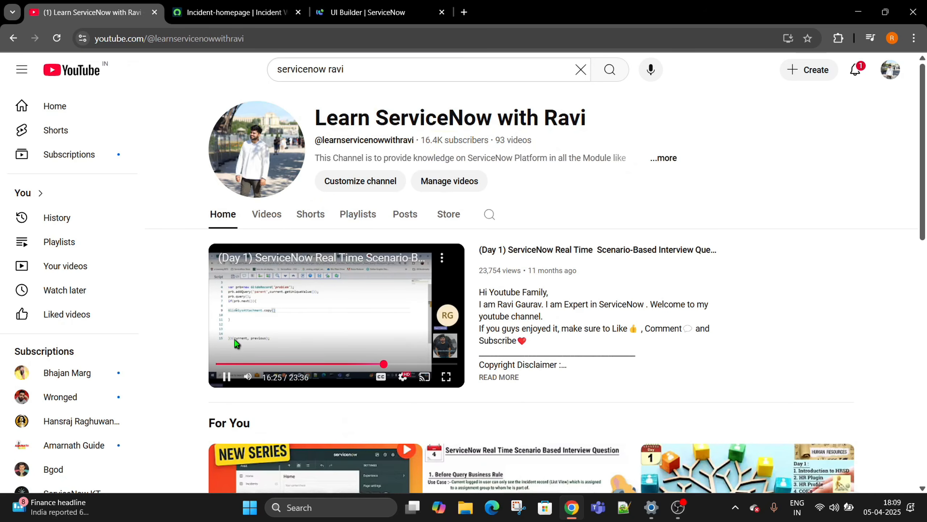
Pause the channel's featured video and look through its created playlists
left_click(235, 340)
left_click(368, 215)
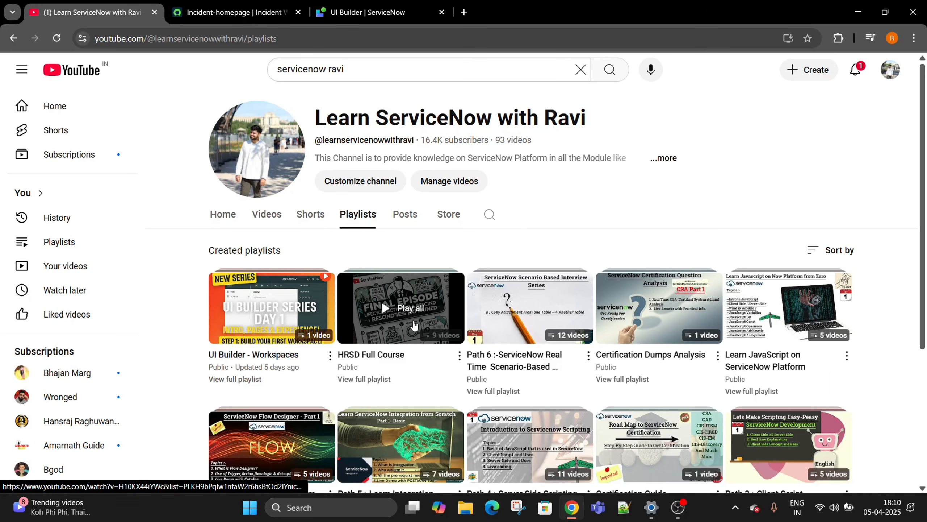
scroll(413, 325, "down", 3)
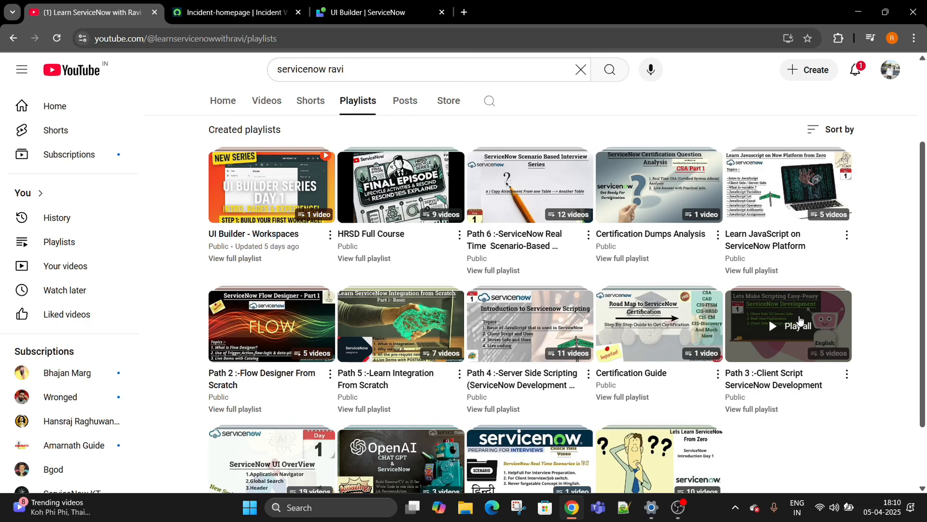
Switch back to UI Builder and open the Incident Workspace 2025 experience, dismissing the guided tour
left_click(369, 11)
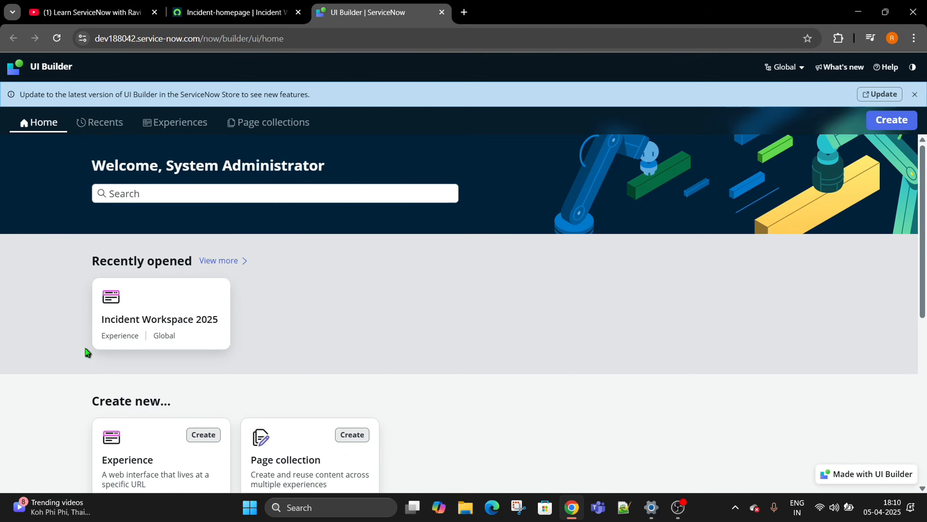
left_click(159, 299)
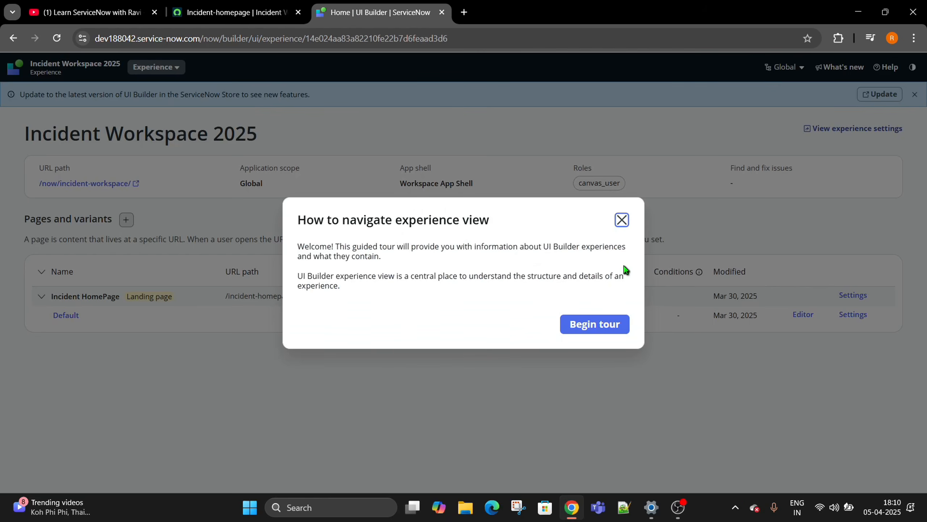
left_click(624, 222)
left_click(625, 226)
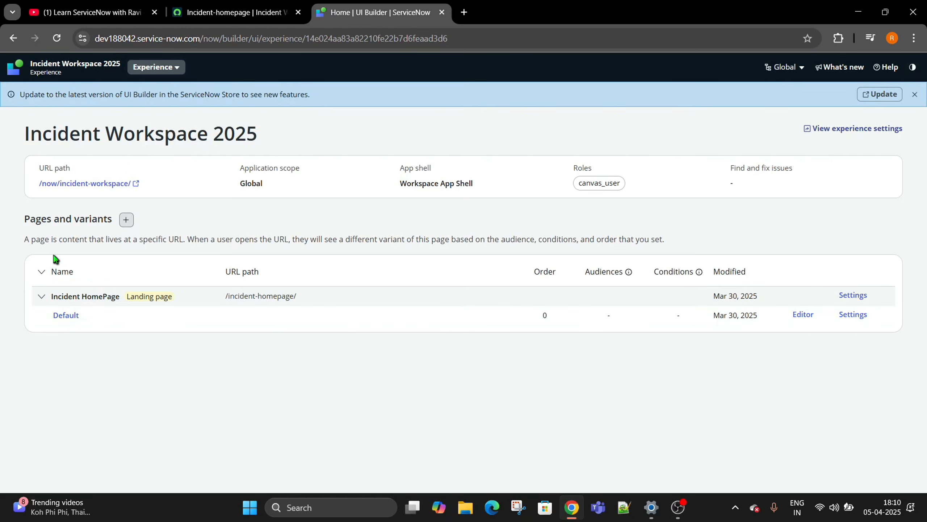
Open the Default variant of Incident HomePage in the editor, dismissing the guided tour and the form-factor tip
left_click(65, 314)
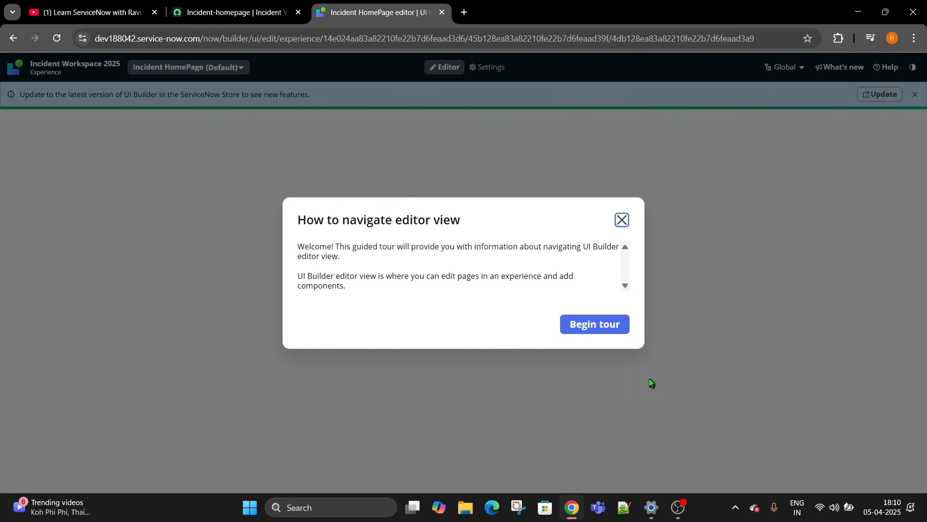
left_click(621, 220)
left_click(622, 219)
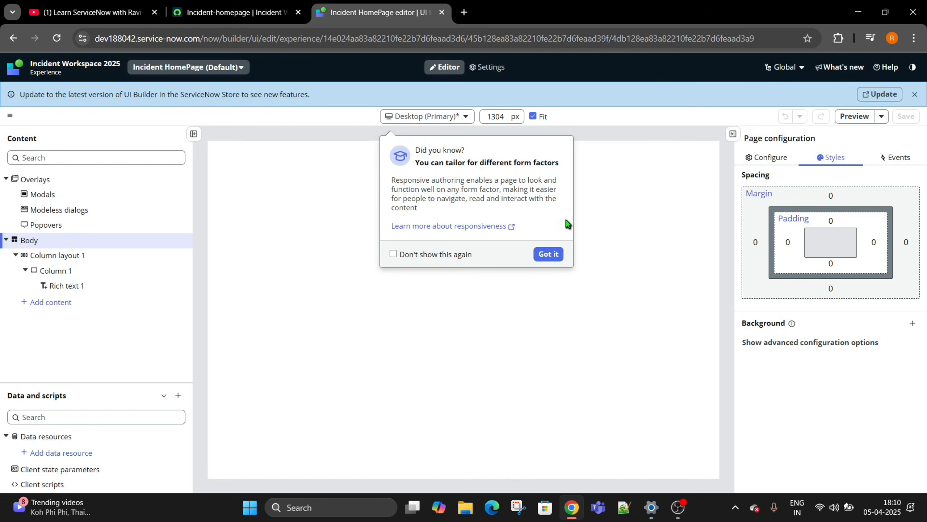
left_click(548, 253)
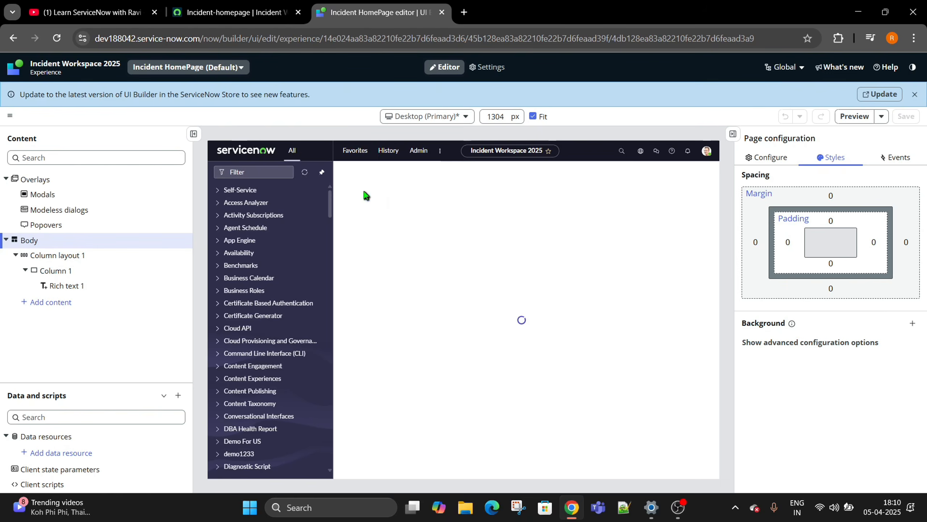
Unpin the navigation menu in the incident workspace, then reload the page editor and dismiss the form-factor tip
left_click(254, 5)
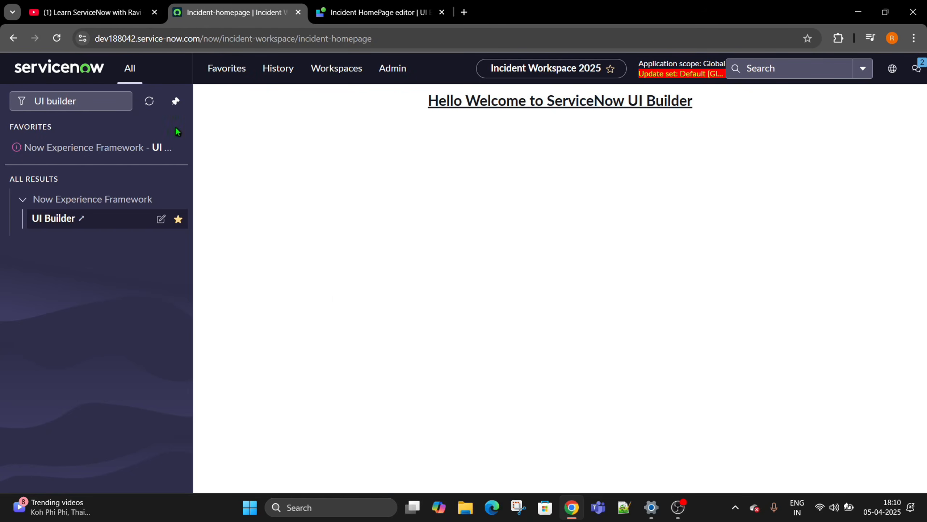
left_click(176, 101)
left_click(379, 12)
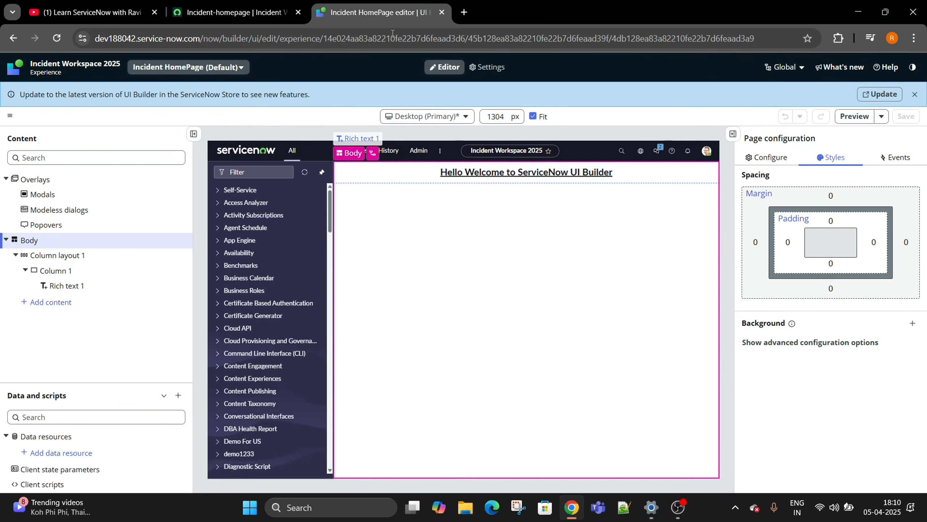
left_click(56, 39)
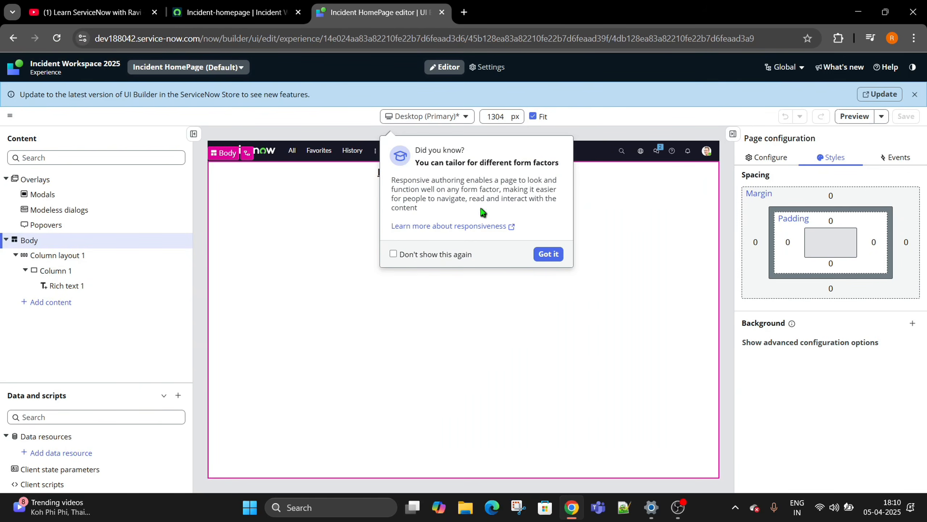
left_click(547, 254)
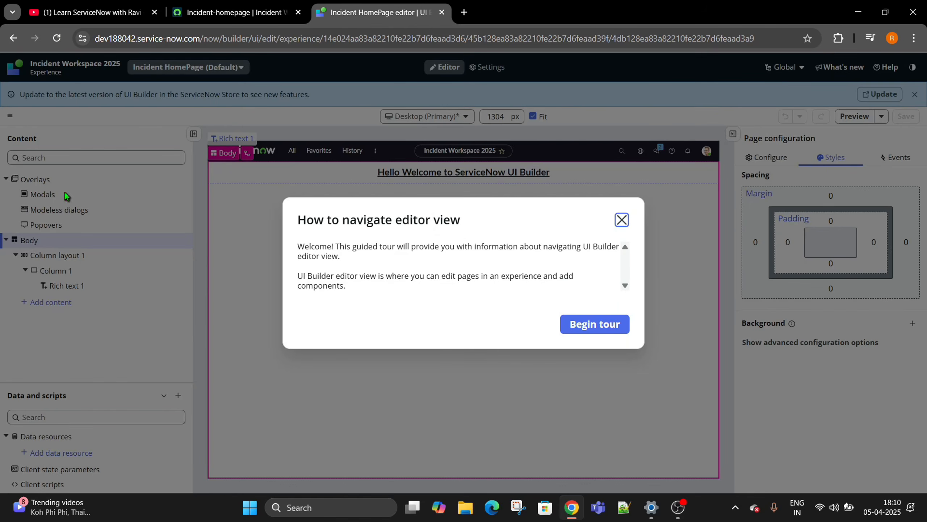
Stop the guided tour from auto launching again, applying this to all tours on the page
left_click(621, 220)
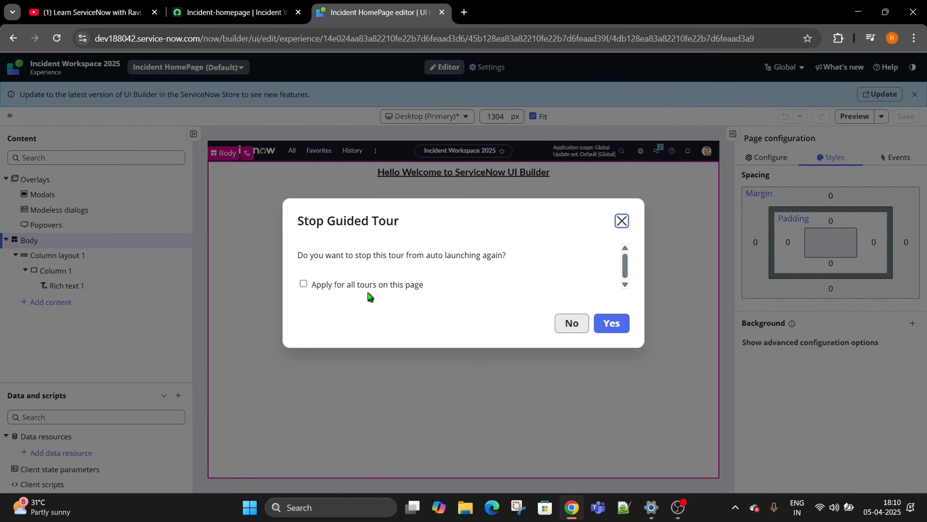
left_click(345, 289)
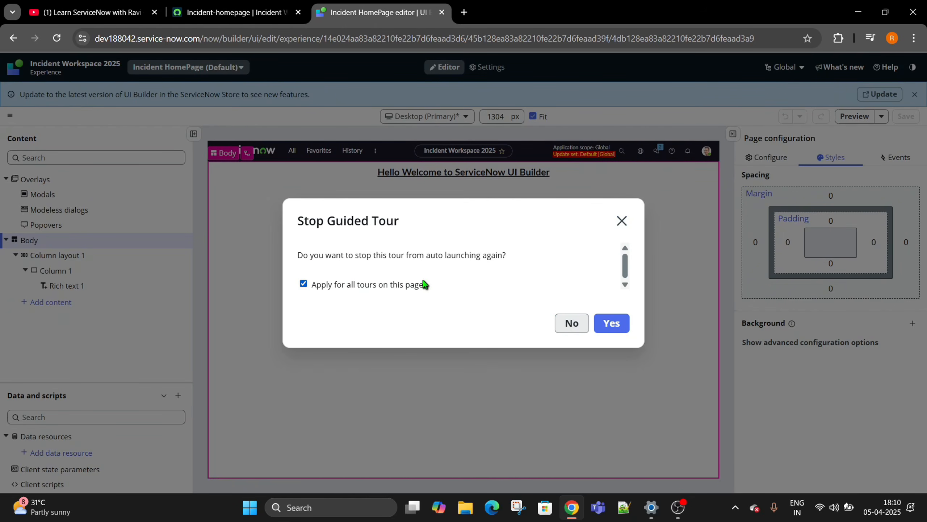
left_click(605, 329)
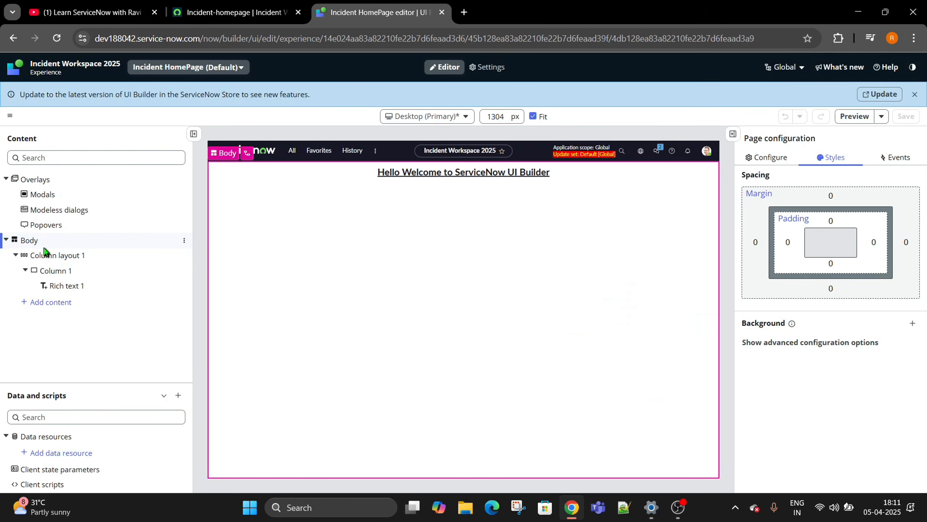
Inspect Column layout 1 and the HTML content of its Rich text 1 component without changing them
left_click(75, 258)
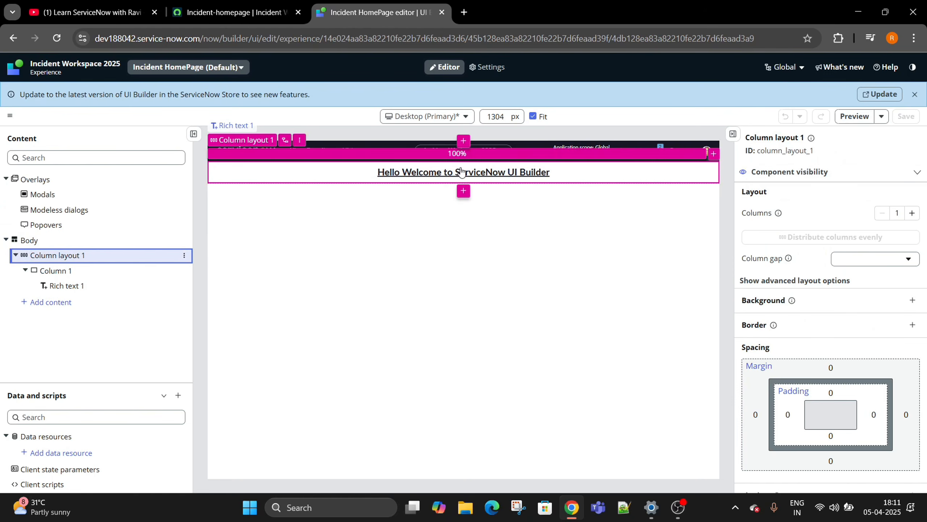
left_click(630, 178)
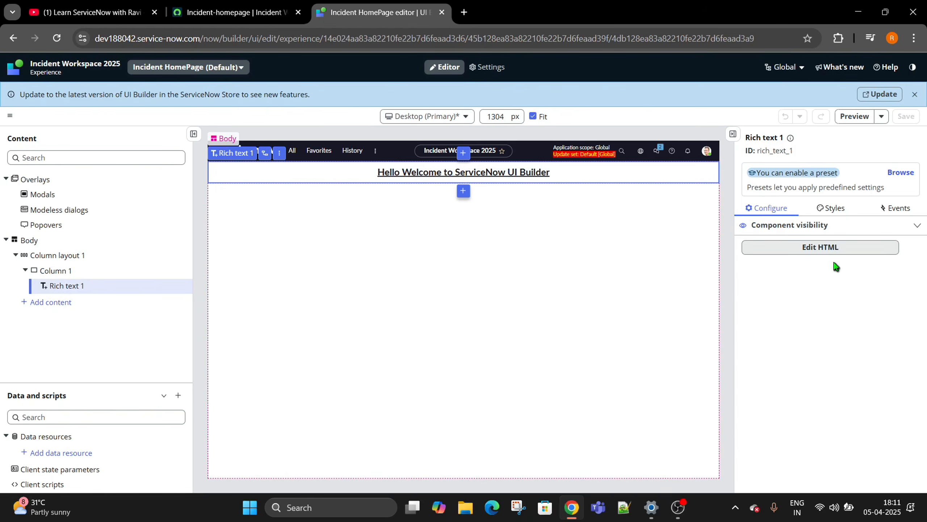
left_click(823, 247)
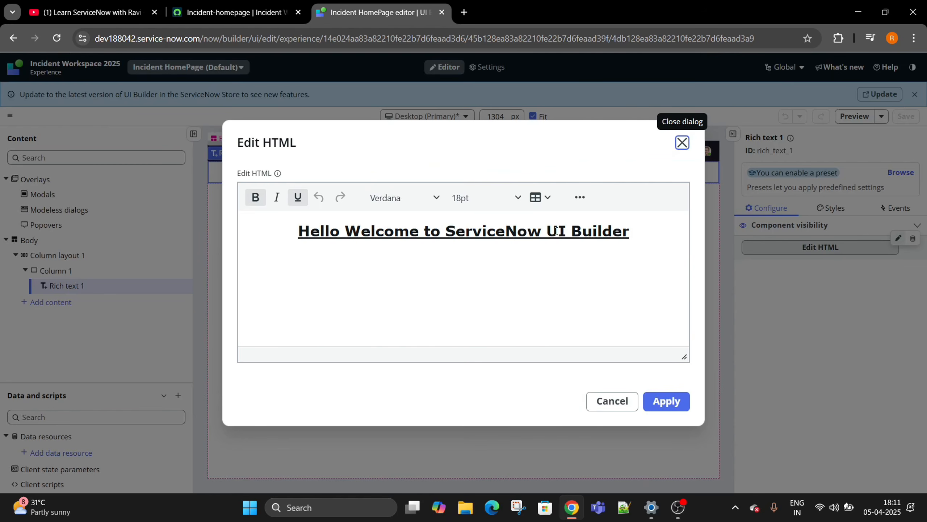
left_click(682, 142)
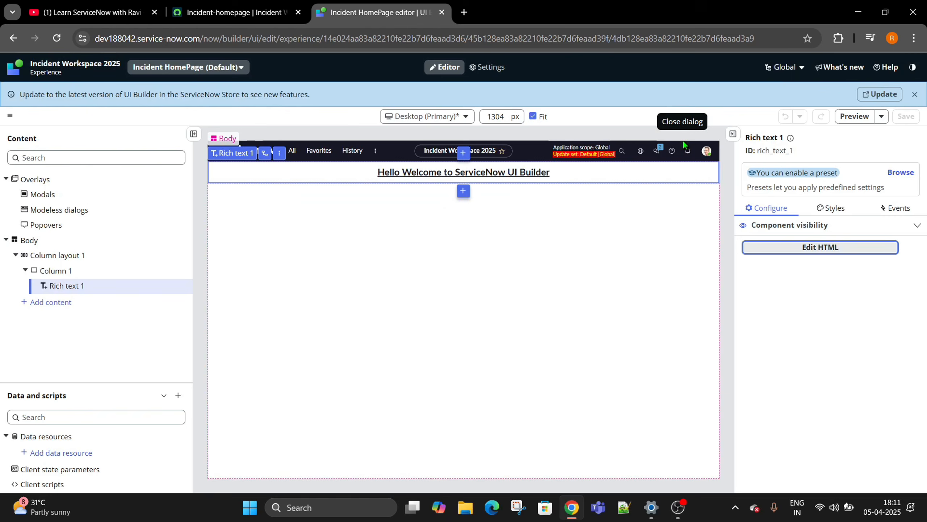
Add a single-column layout to the page body below the existing heading layout
left_click(47, 302)
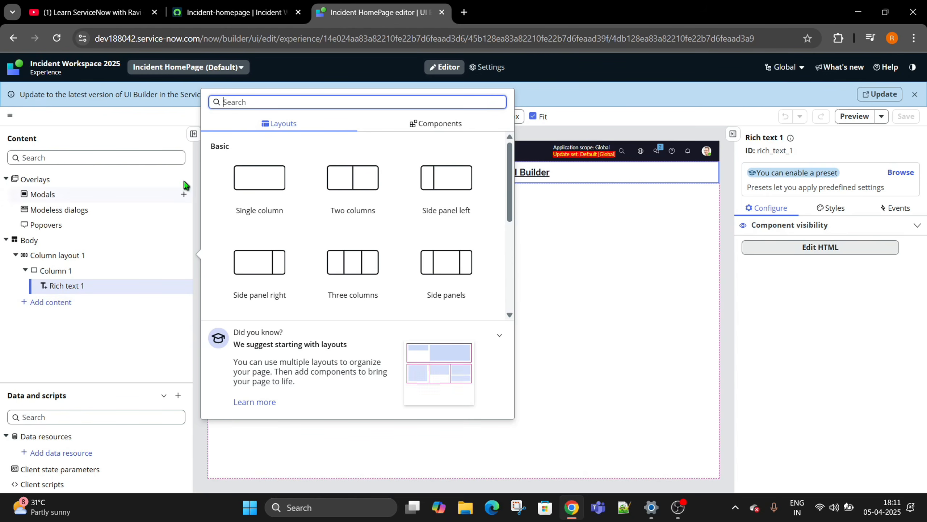
left_click(282, 176)
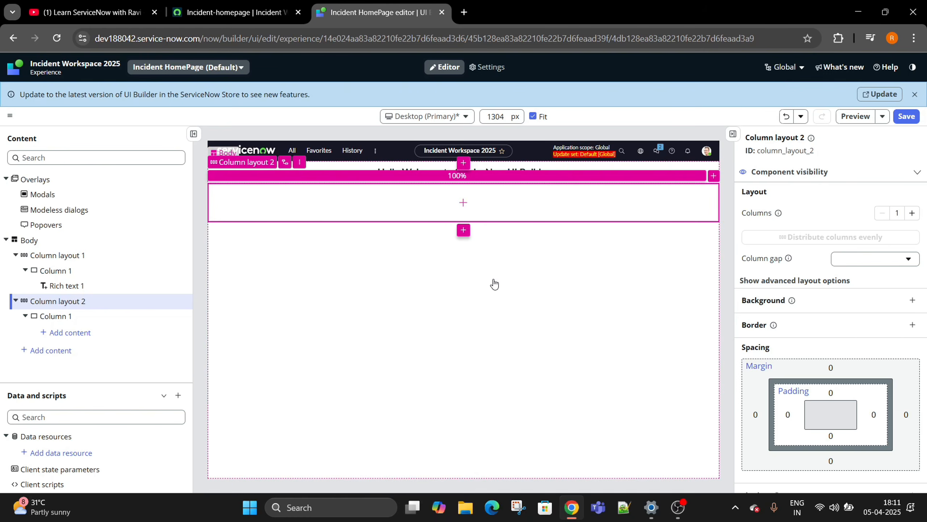
Search the component library for tab and add the Tabs component to Column 1 of Column layout 2
left_click(464, 204)
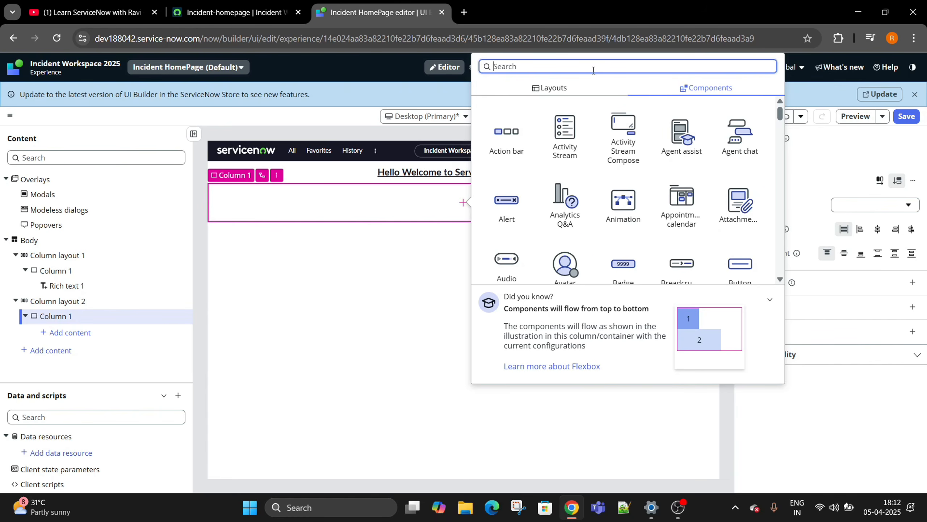
scroll(613, 197, "down", 5)
scroll(615, 192, "up", 4)
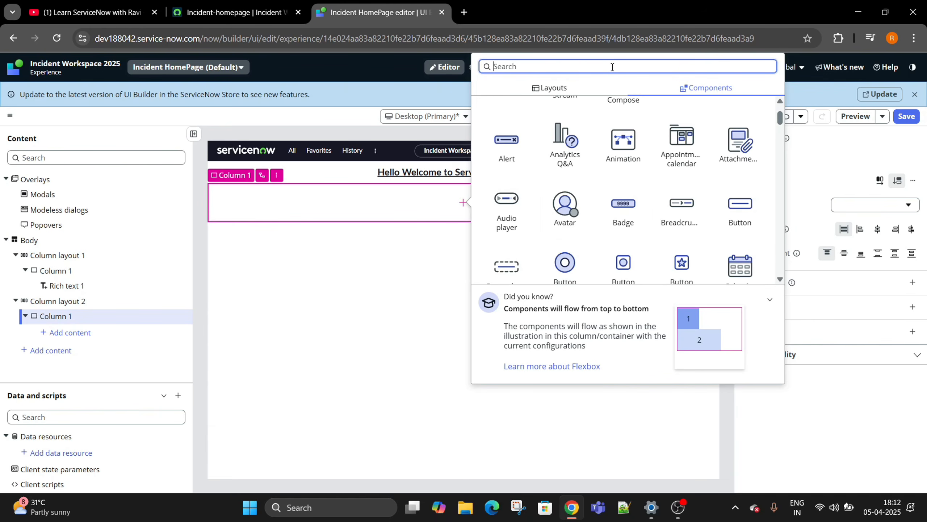
scroll(682, 212, "down", 4)
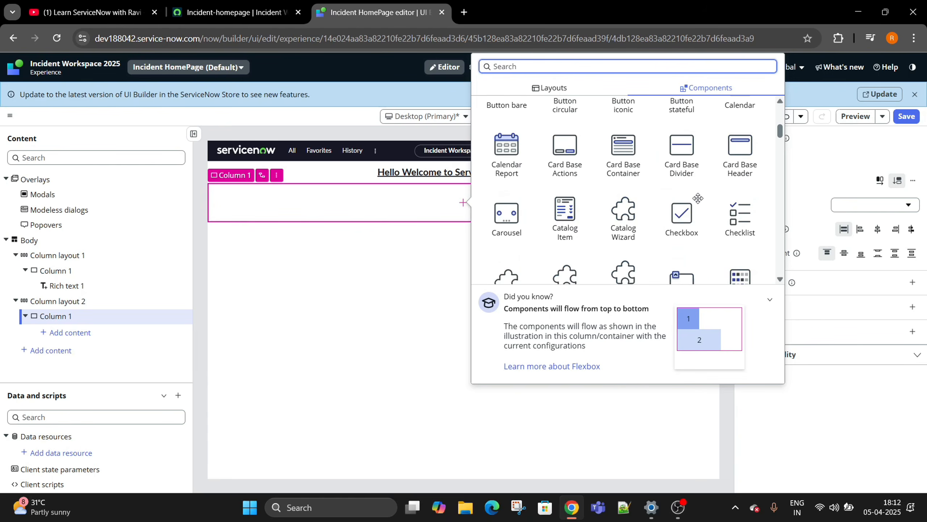
scroll(621, 218, "down", 3)
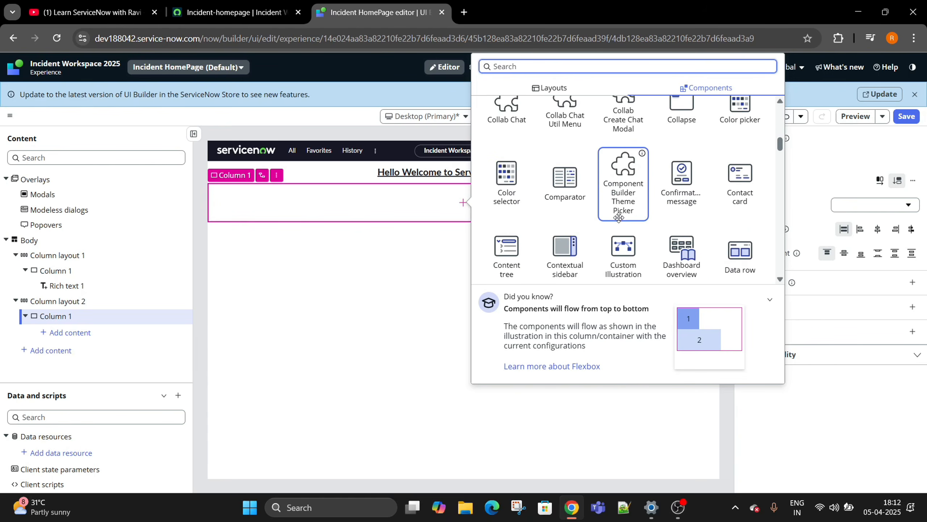
scroll(618, 218, "down", 7)
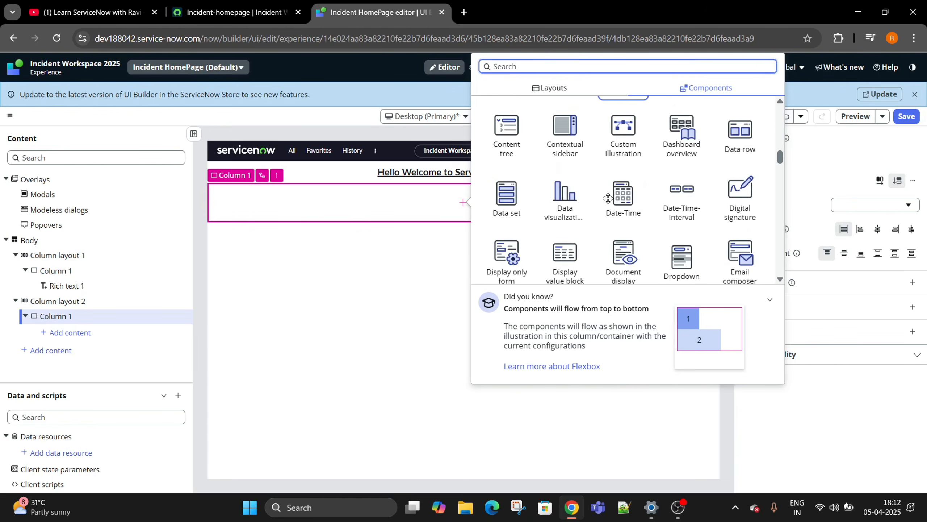
scroll(607, 198, "down", 1)
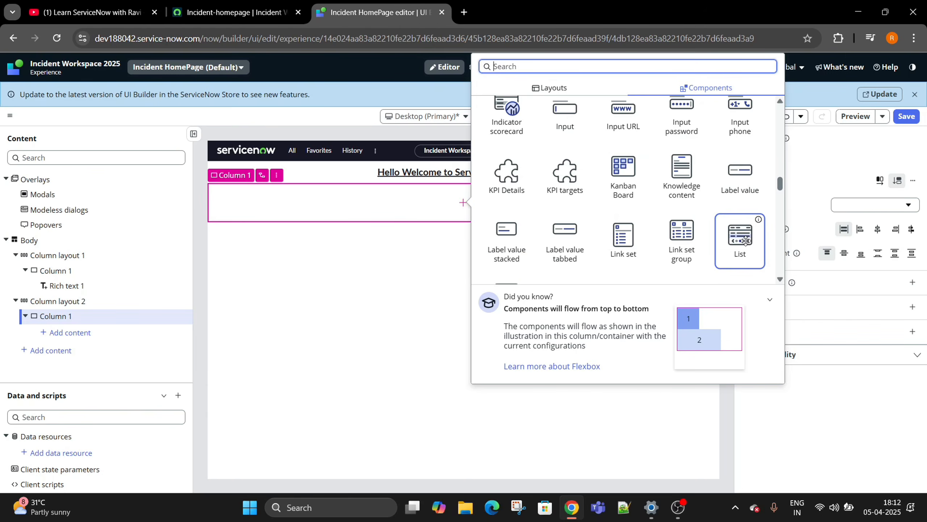
scroll(562, 237, "up", 10)
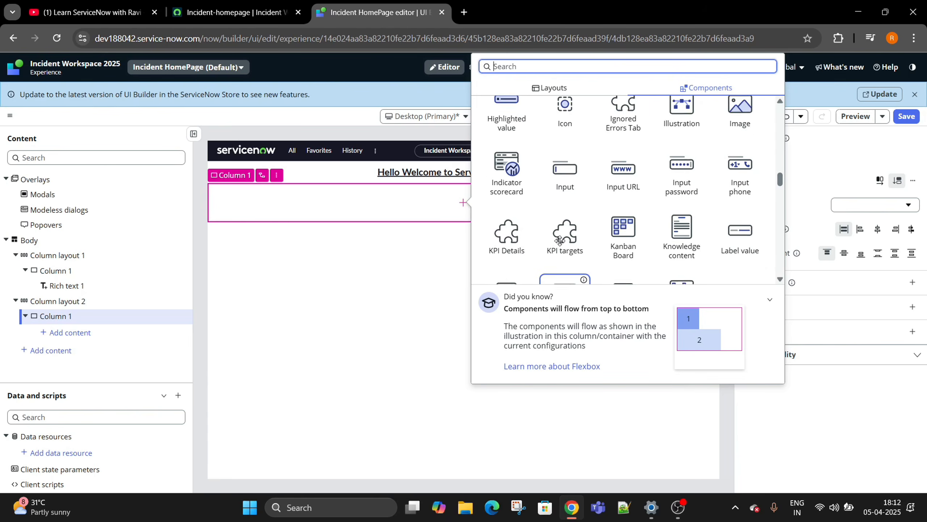
scroll(559, 241, "up", 8)
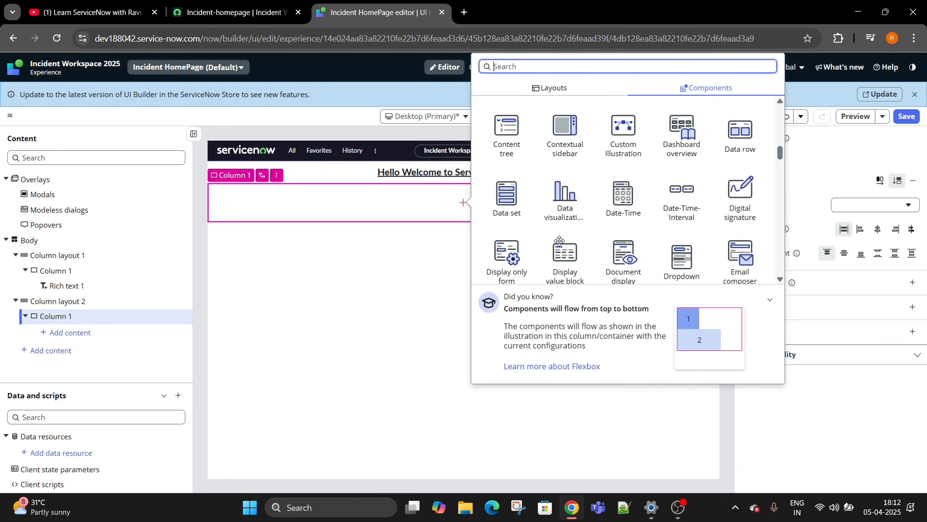
scroll(559, 241, "up", 3)
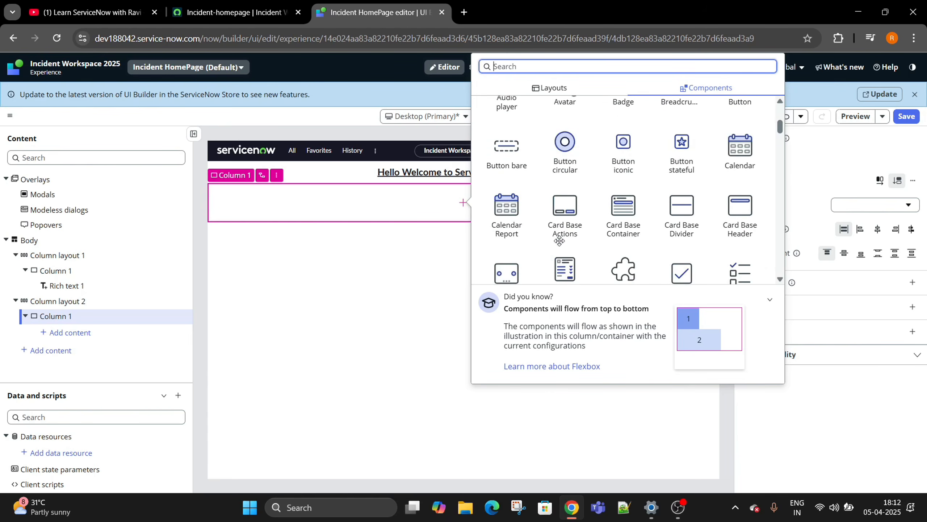
type("tab")
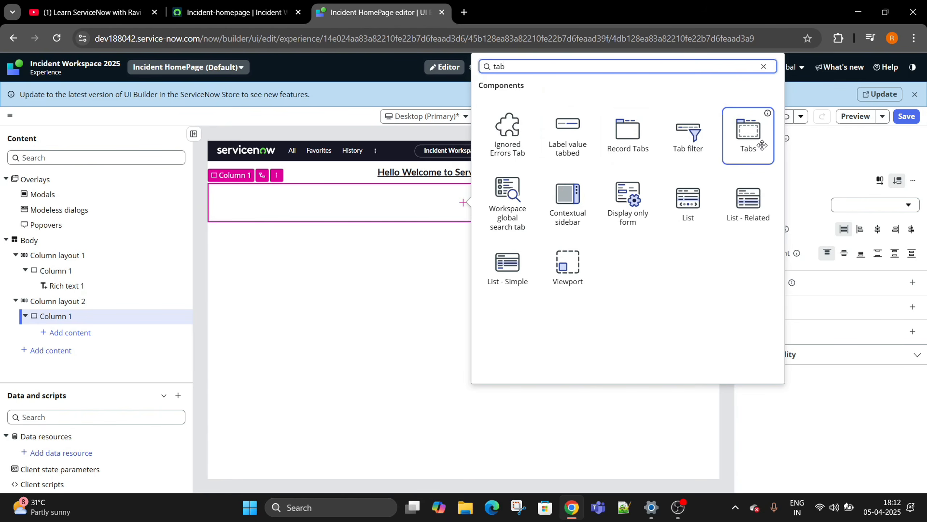
left_click(752, 138)
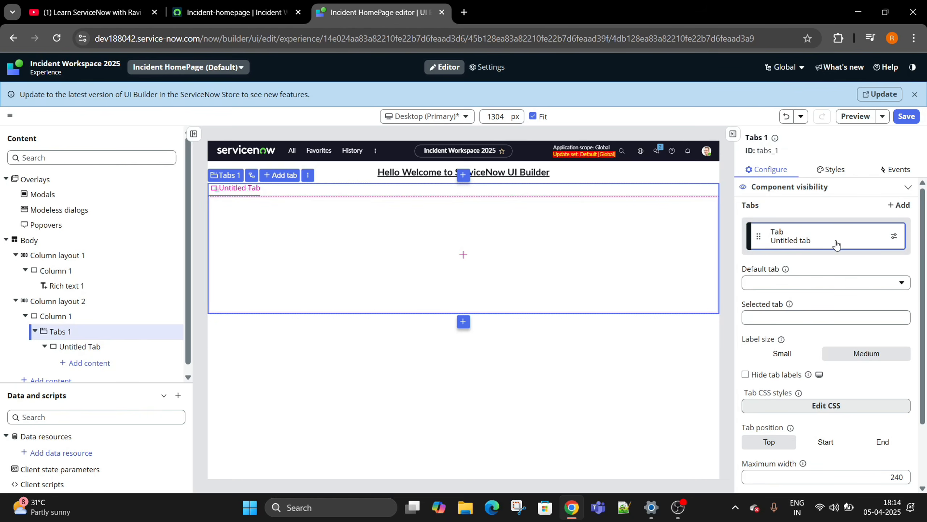
Set the untitled tab's label to Demo YouTube and its tab ID to demo_youtube, then save the tab settings
left_click(895, 236)
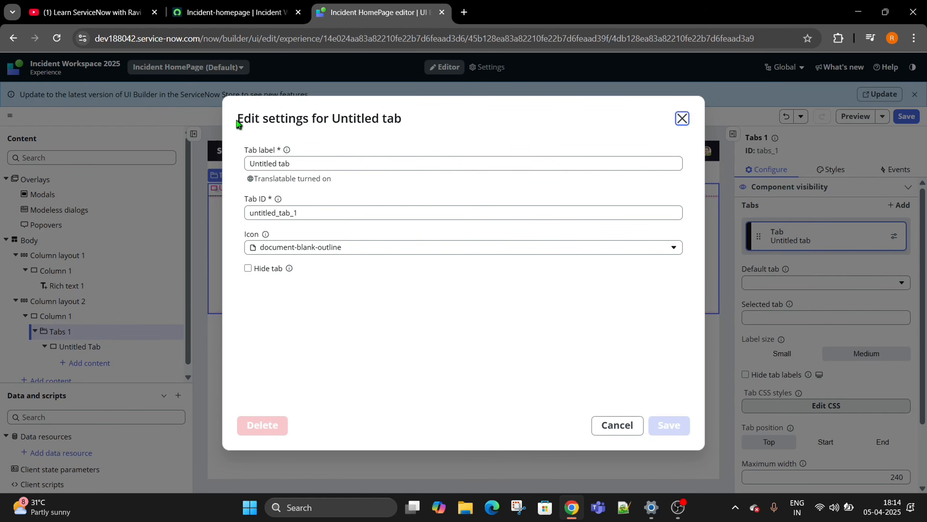
left_click_drag(238, 119, 409, 123)
left_click(336, 161)
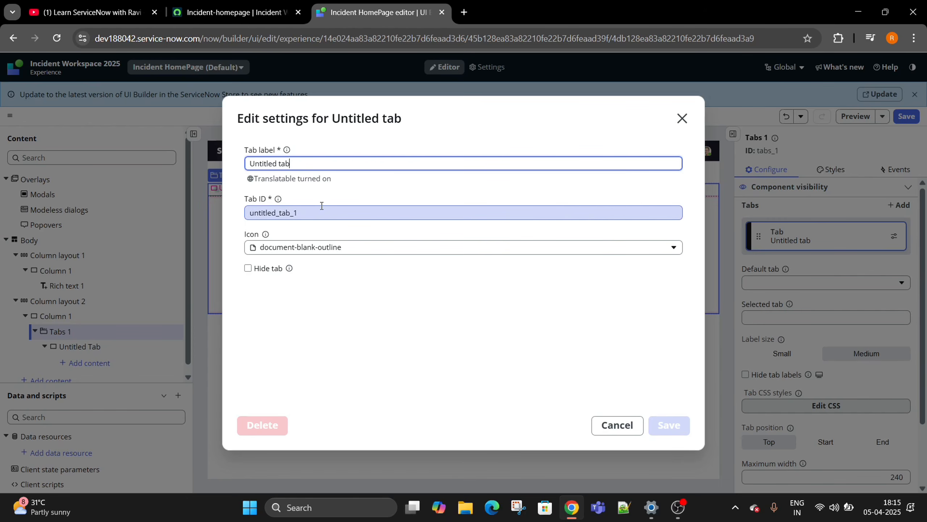
left_click_drag(336, 166, 231, 160)
type("Demo YouTube")
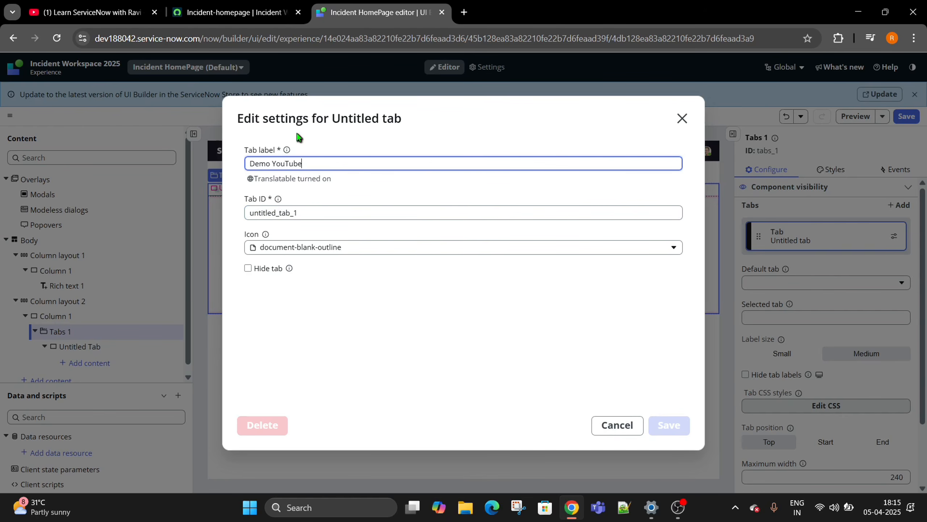
left_click(337, 215)
left_click_drag(273, 201, 232, 197)
left_click_drag(323, 214, 221, 207)
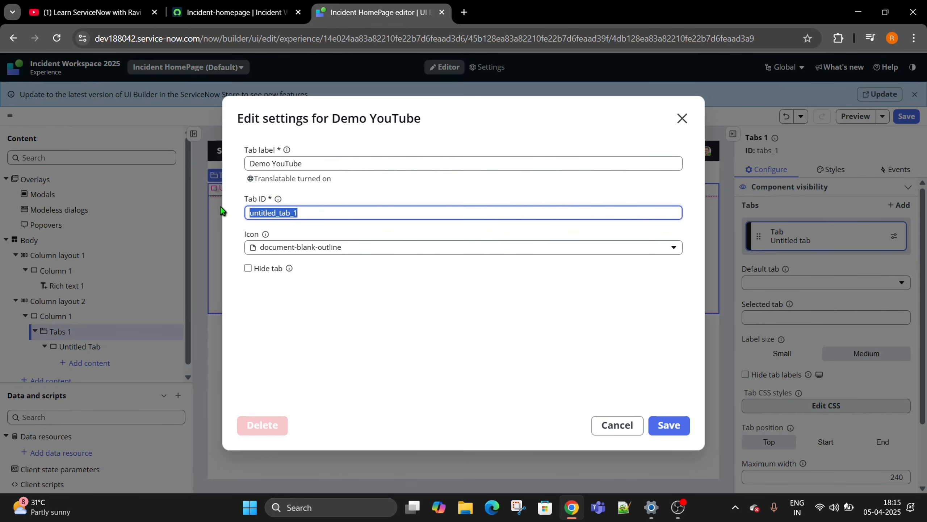
type("demo_youtube")
left_click(668, 425)
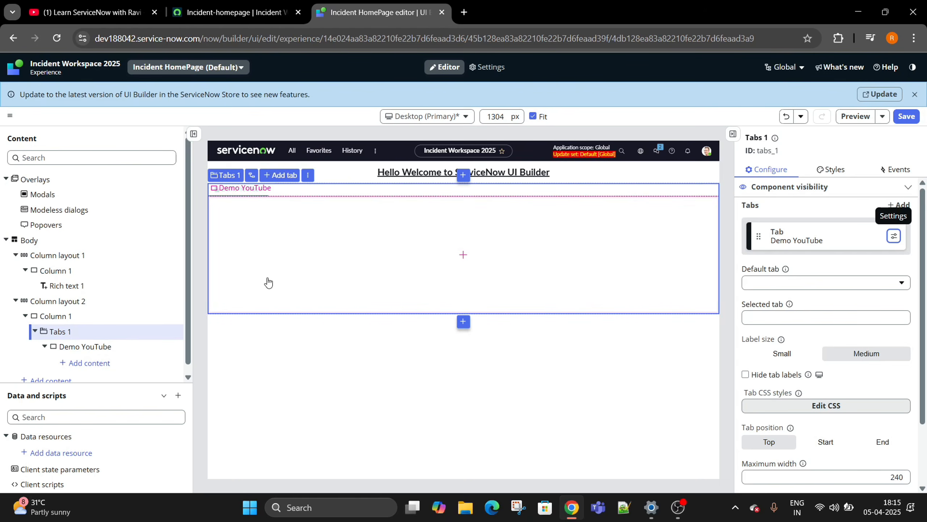
left_click(278, 177)
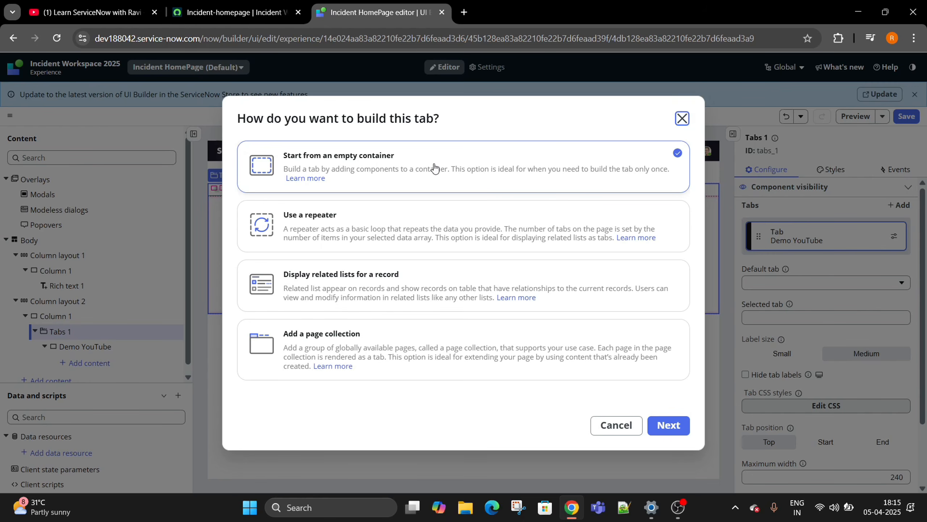
left_click(679, 425)
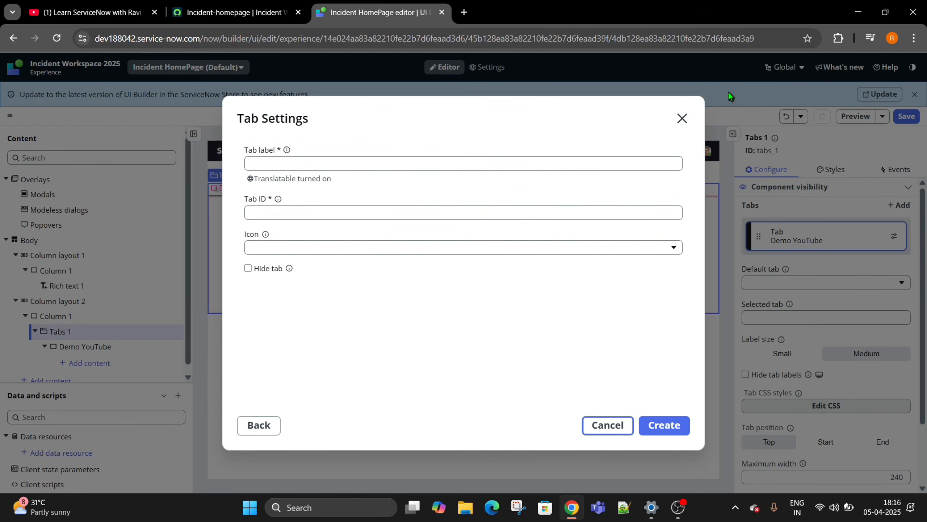
left_click(682, 118)
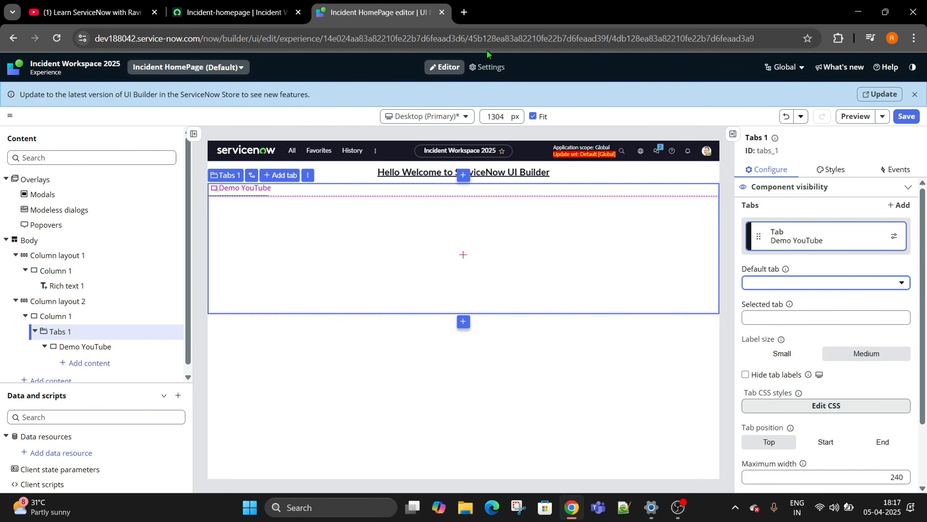
Add a two-column layout inside the Demo YouTube tab
left_click(463, 263)
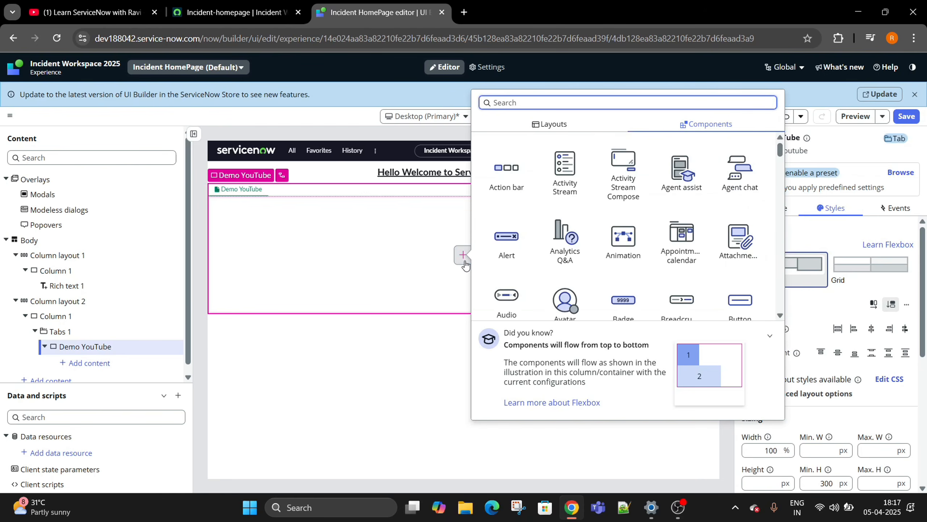
left_click(553, 124)
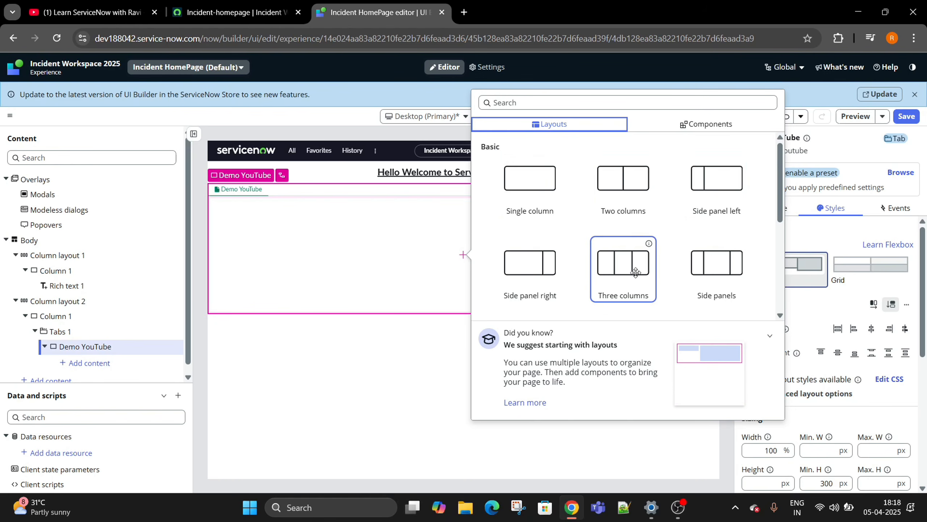
scroll(696, 243, "down", 3)
scroll(619, 224, "down", 2)
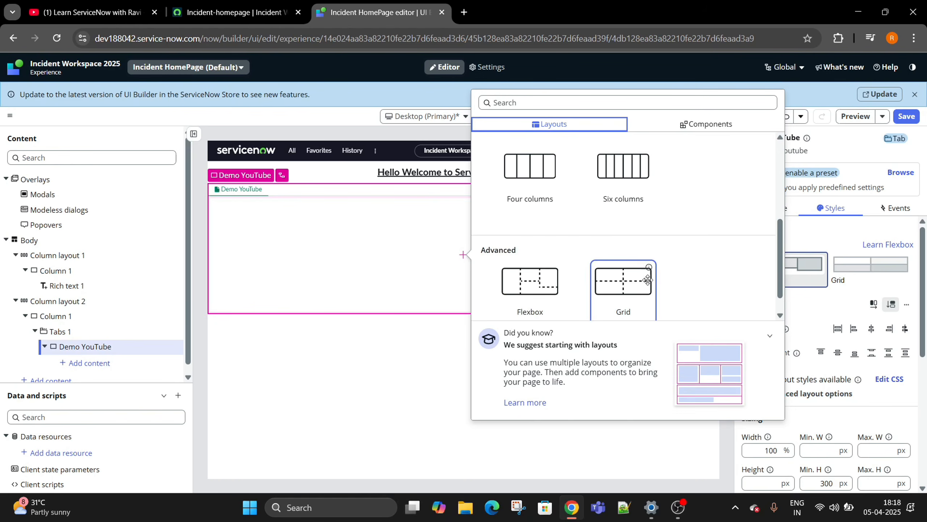
scroll(719, 232, "up", 3)
scroll(696, 279, "down", 3)
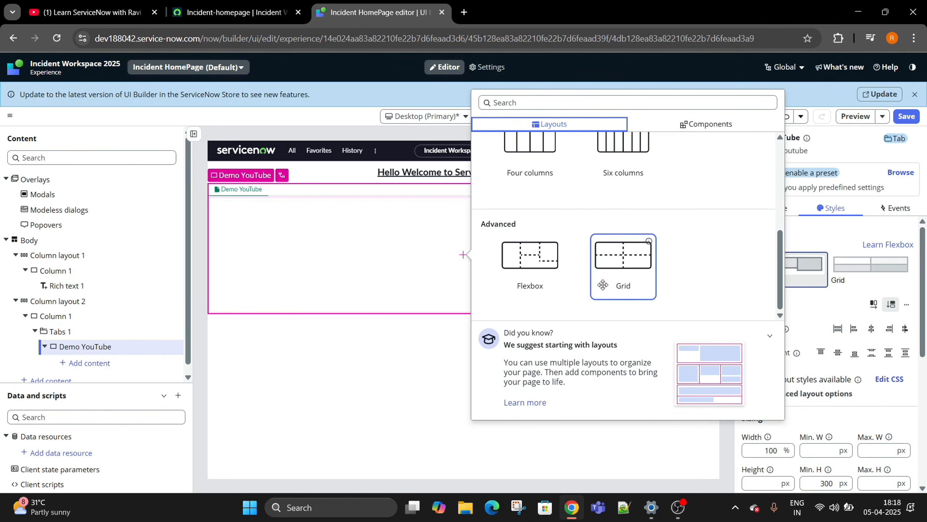
scroll(652, 299, "up", 3)
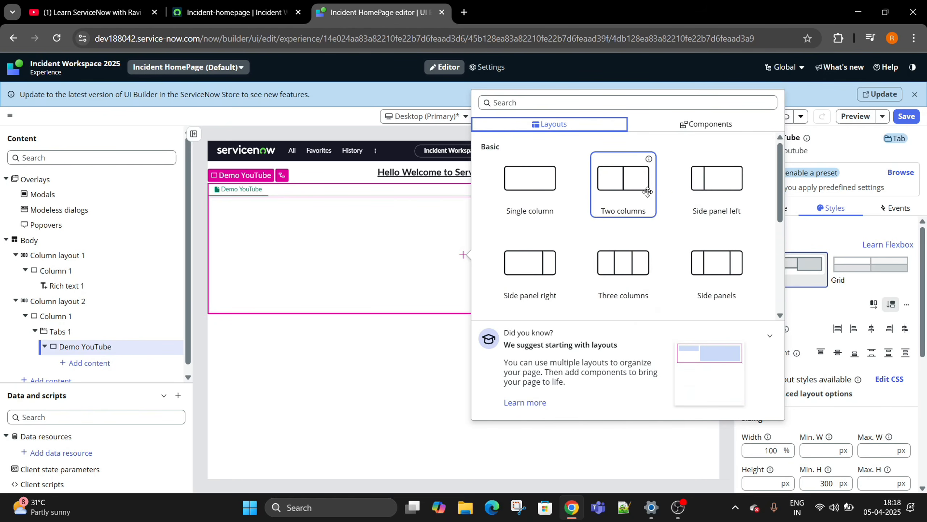
left_click(649, 197)
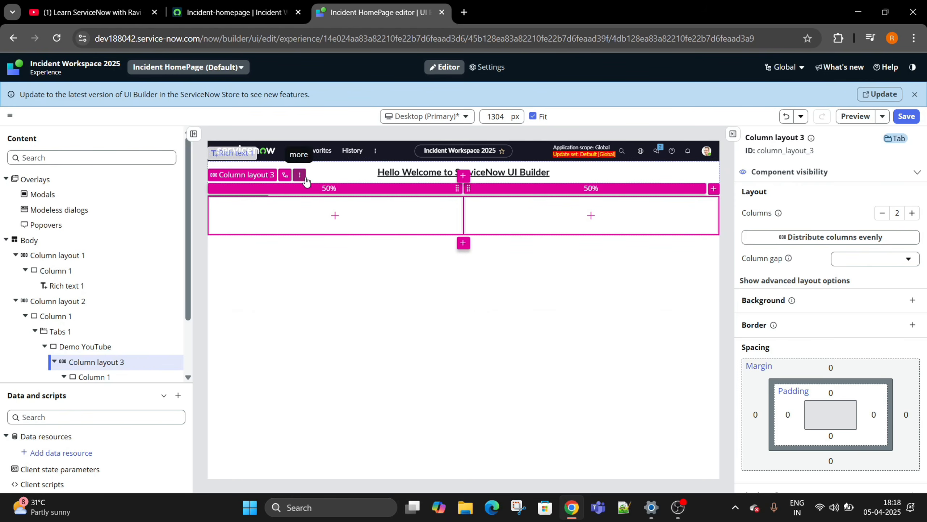
Add an Avatar component to the first column of the two-column layout in the Demo YouTube tab
left_click(335, 216)
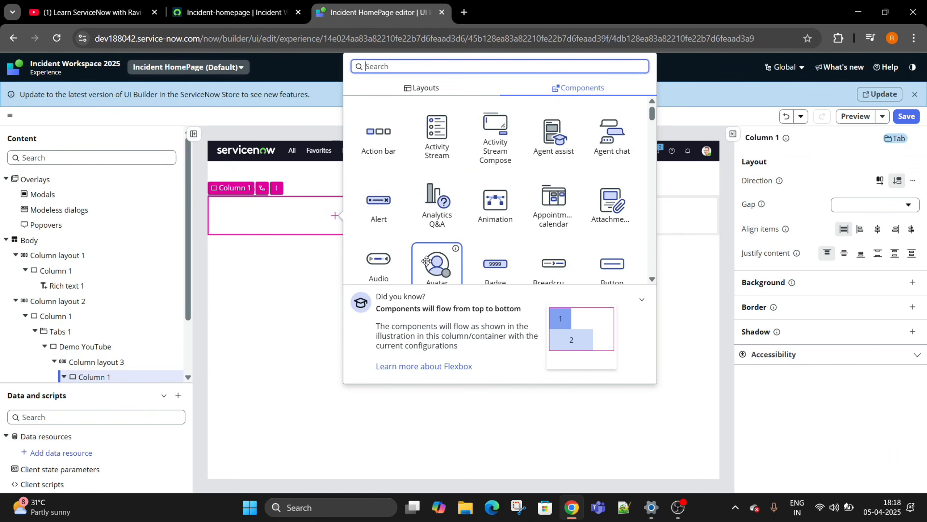
scroll(428, 262, "down", 5)
scroll(436, 168, "up", 3)
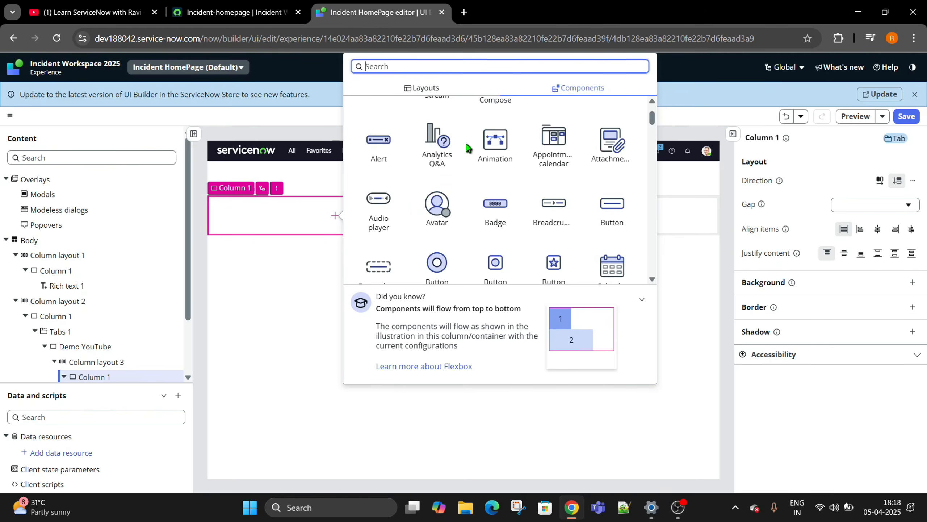
left_click(440, 209)
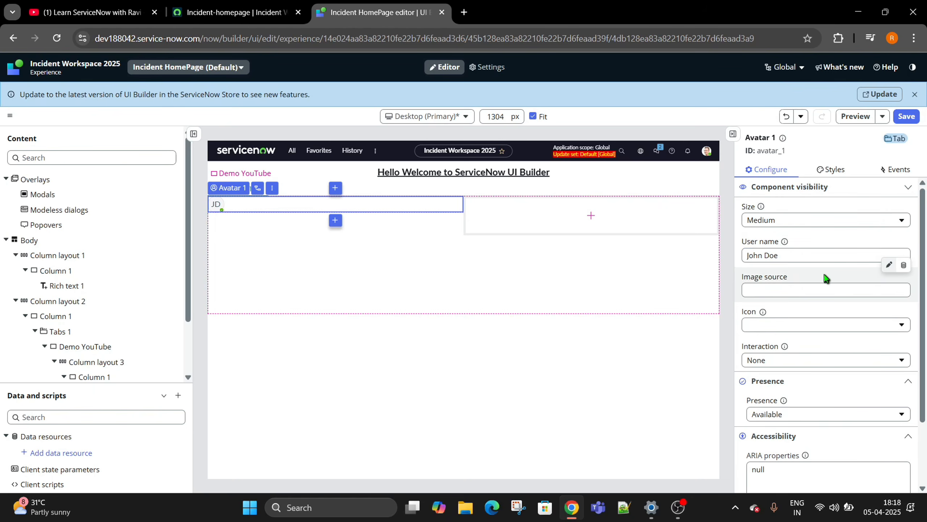
Replace the avatar's placeholder user name with the person's full name
triple_click(739, 250)
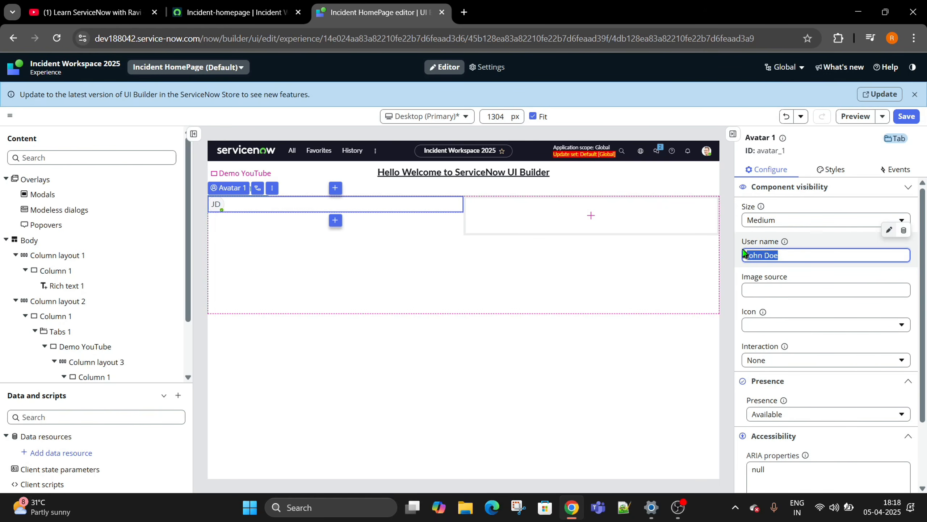
key("BackSpace")
type("av")
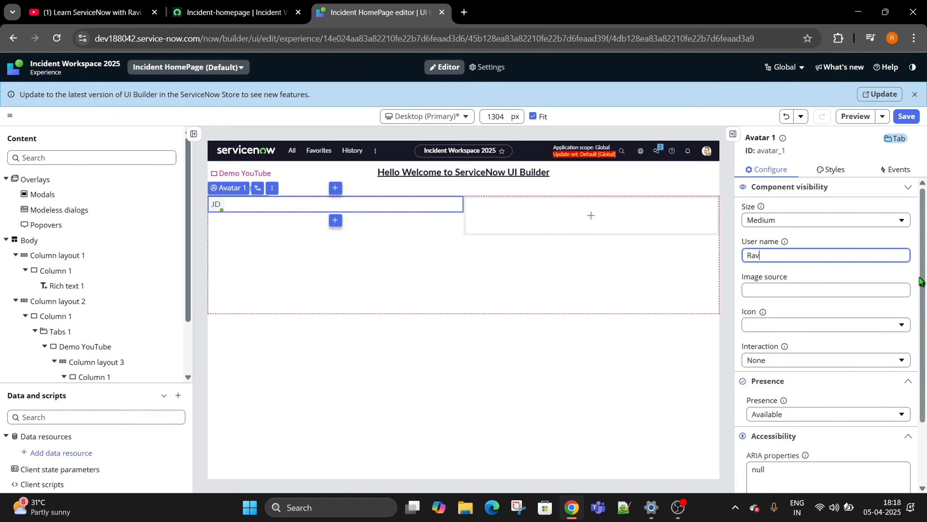
type("i Gaurav")
left_click(833, 236)
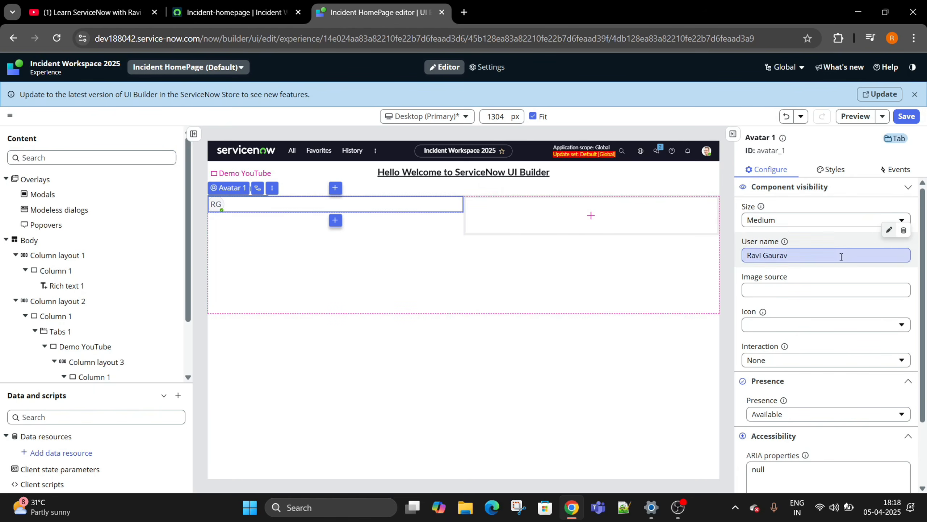
Clear the avatar's user name and return from the incident workspace page to the Incident HomePage editor
left_click_drag(841, 257, 742, 254)
key("BackSpace")
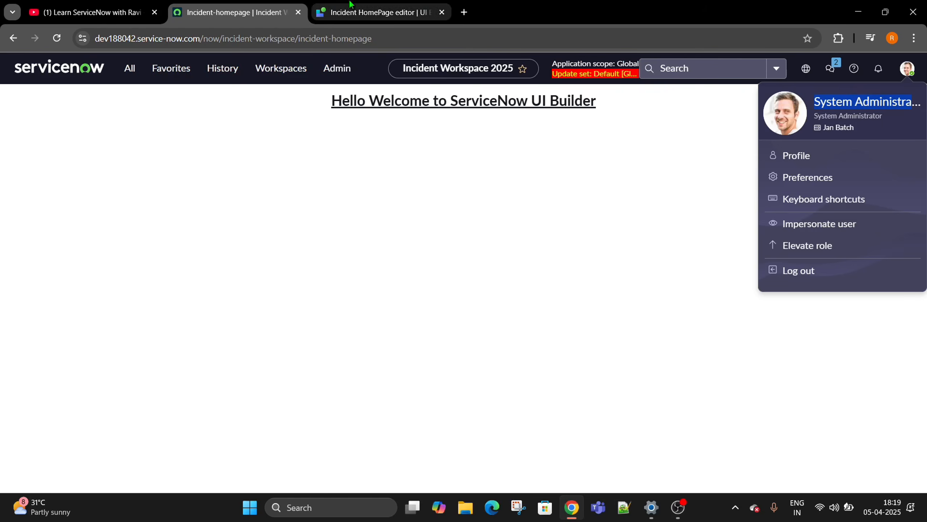
left_click(375, 12)
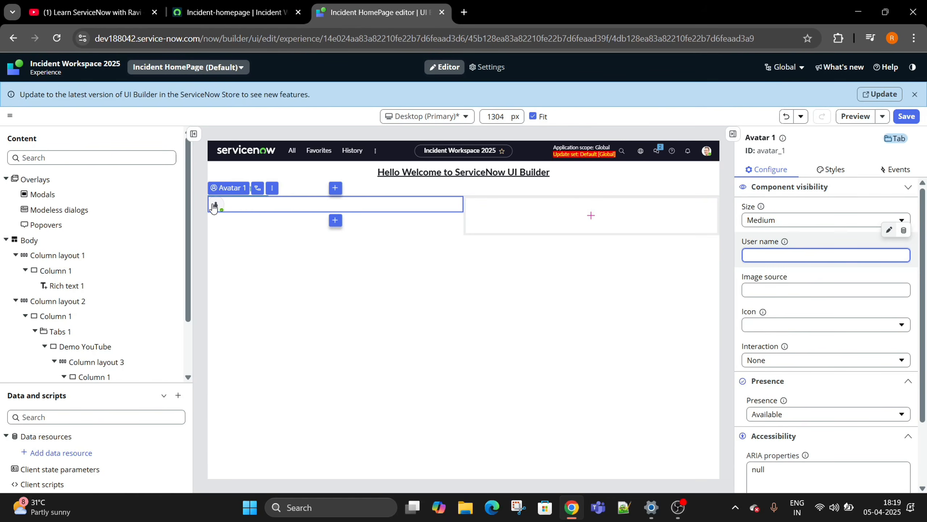
Open data binding for the avatar's user name and check the Data resource and Client states data types
left_click(906, 229)
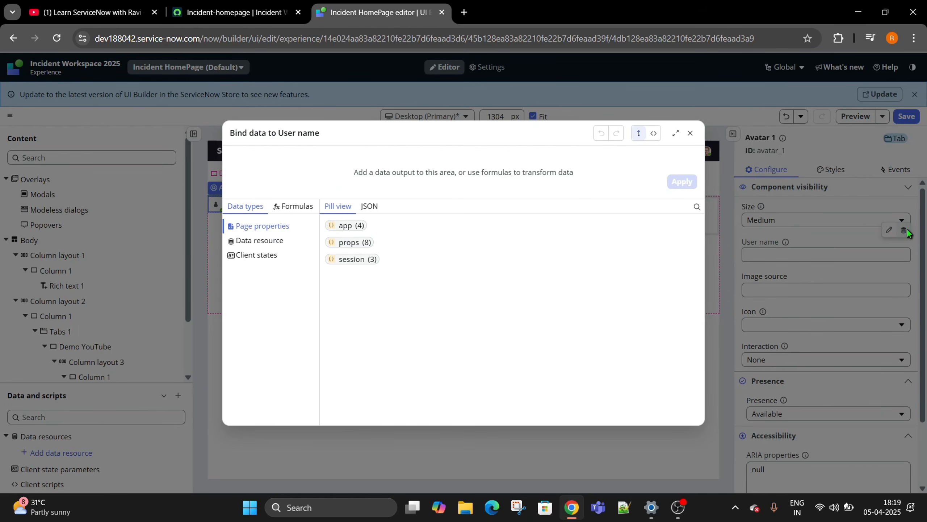
left_click(258, 241)
left_click(258, 255)
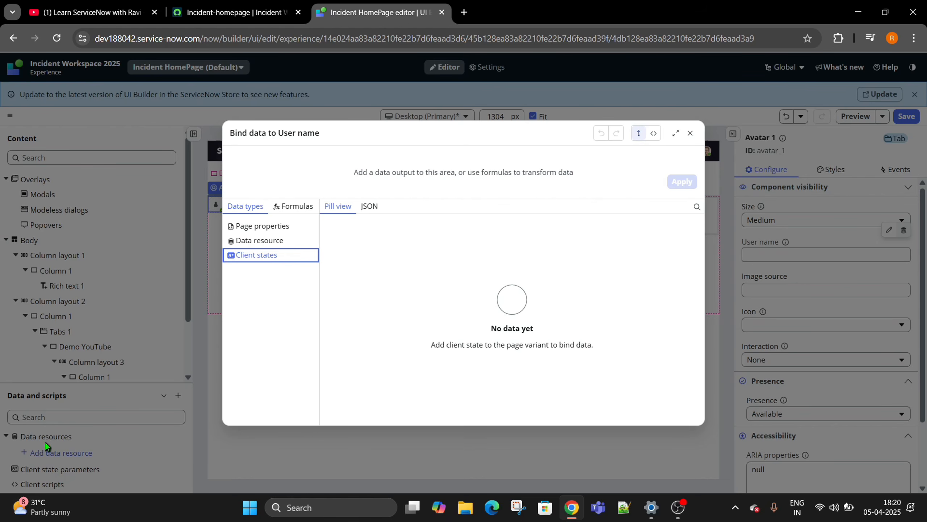
Bind the avatar's user name to session > user > fullName and compare it with the signed-in user's profile on the incident workspace page
left_click(270, 225)
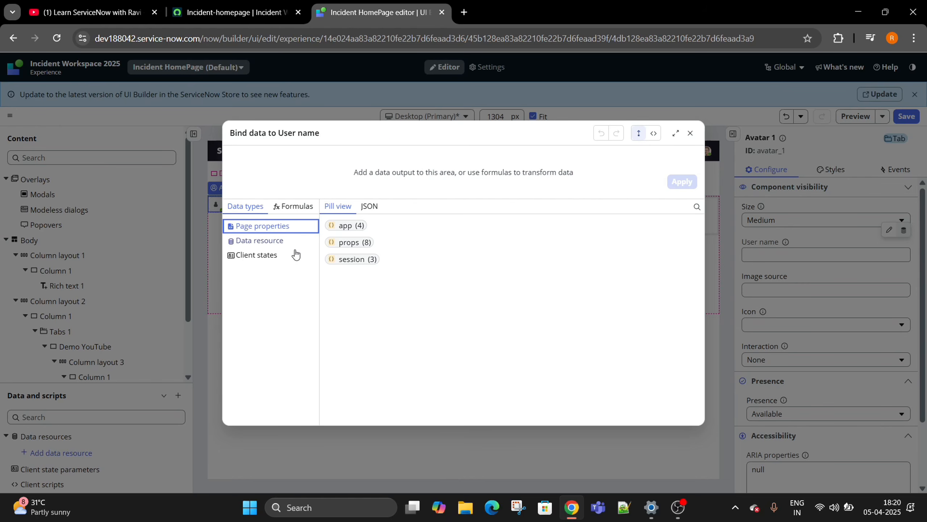
left_click(352, 259)
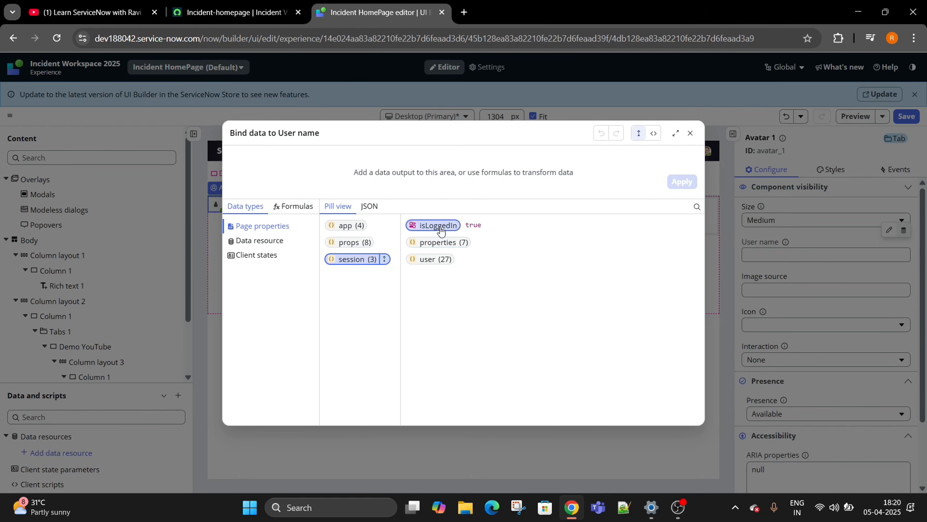
left_click(431, 263)
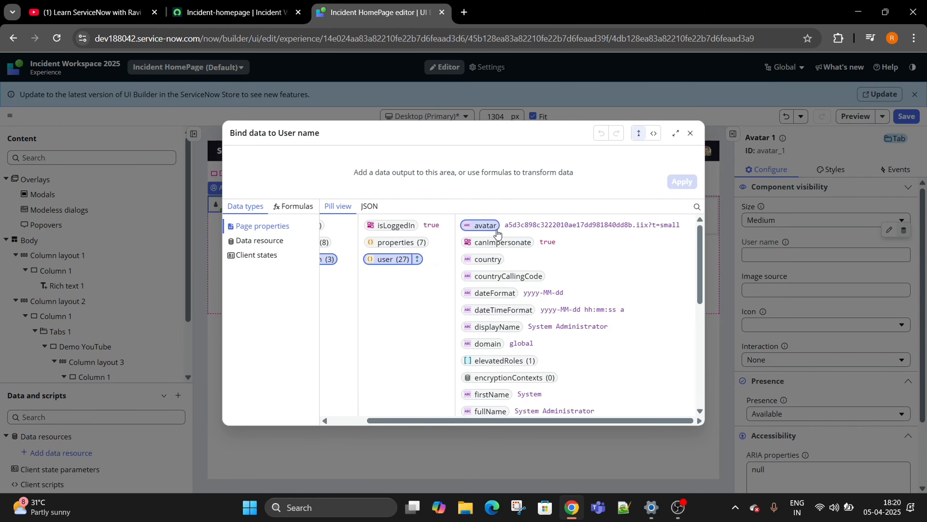
scroll(500, 237, "down", 3)
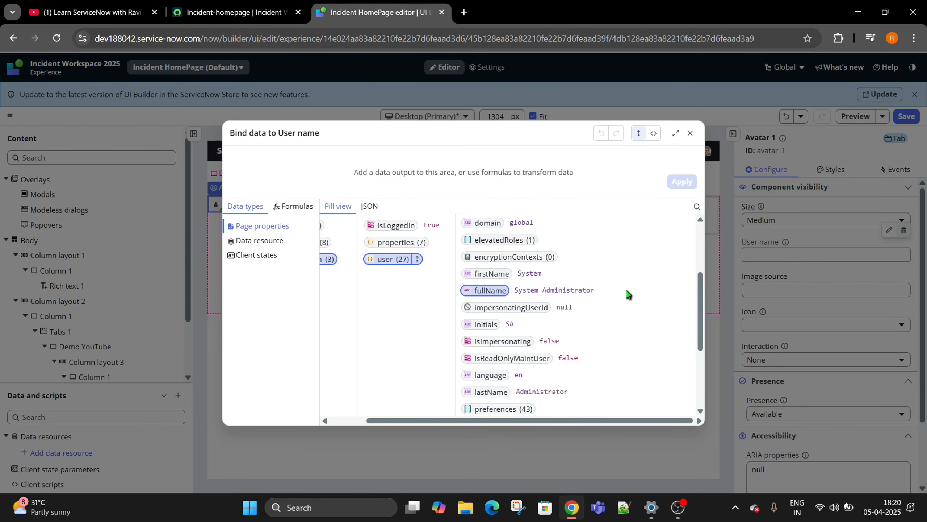
left_click(493, 295)
double_click(500, 297)
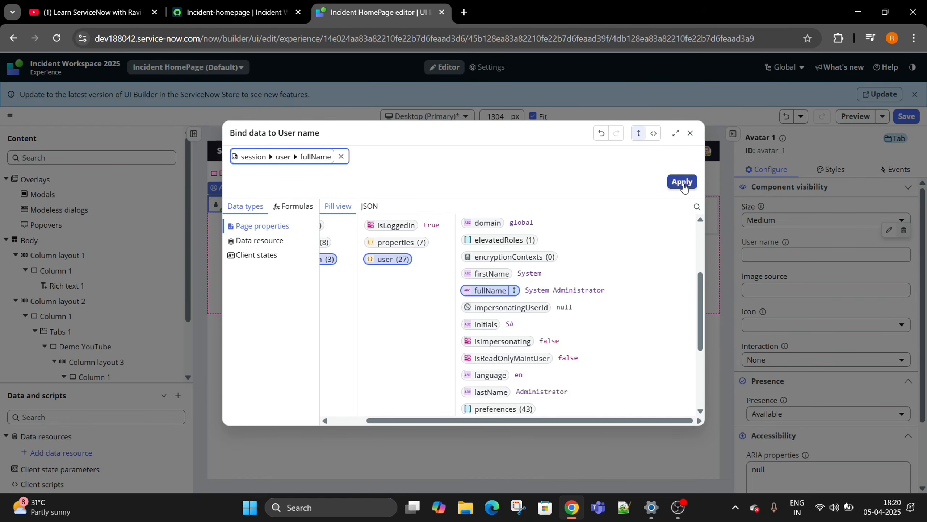
left_click(682, 182)
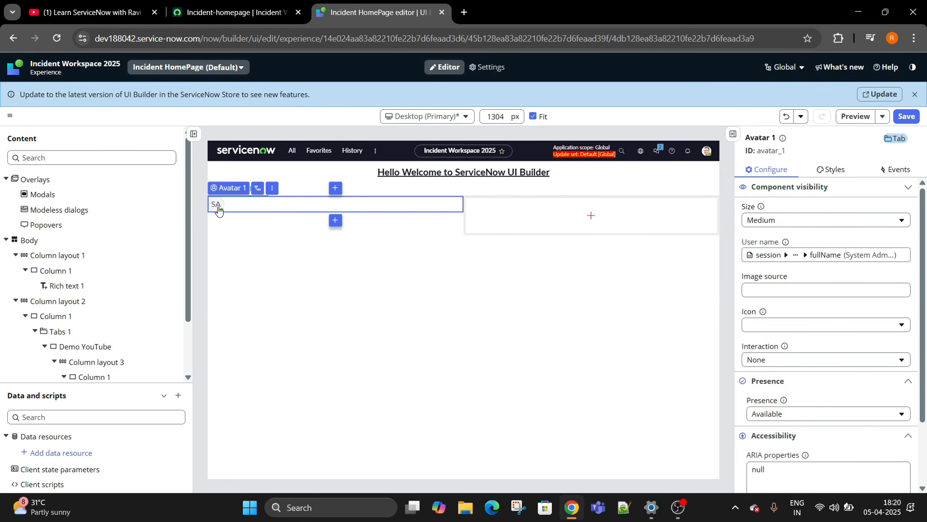
left_click(219, 12)
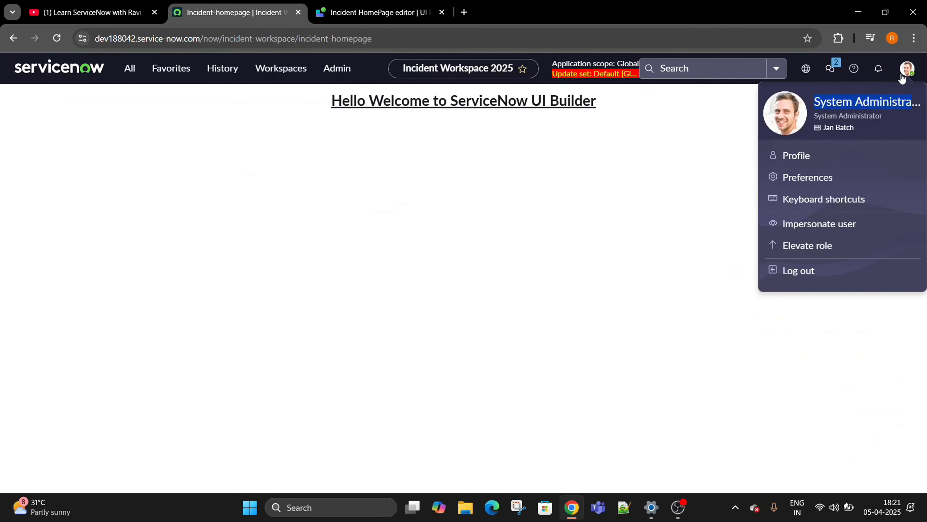
left_click(379, 12)
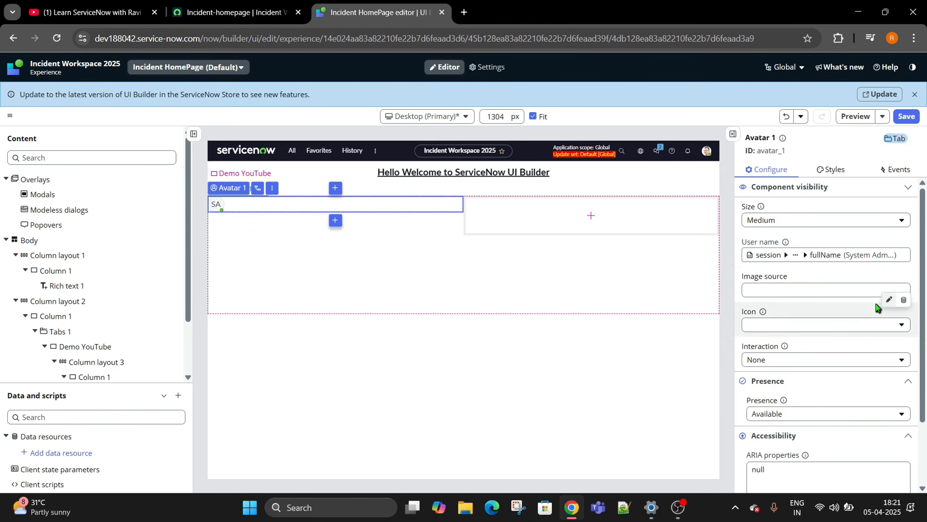
Bind the avatar's image source to the page property session > user > avatar
mouse_move(862, 291)
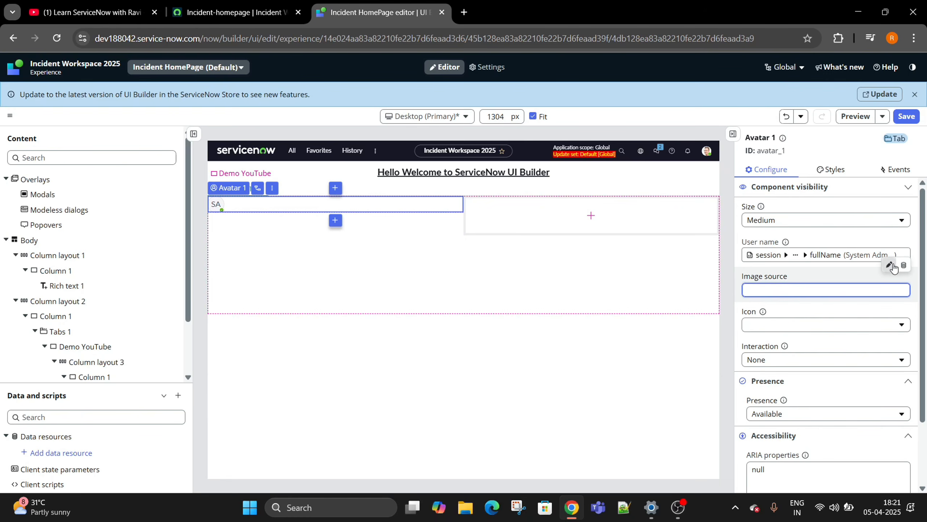
left_click(897, 292)
left_click(904, 265)
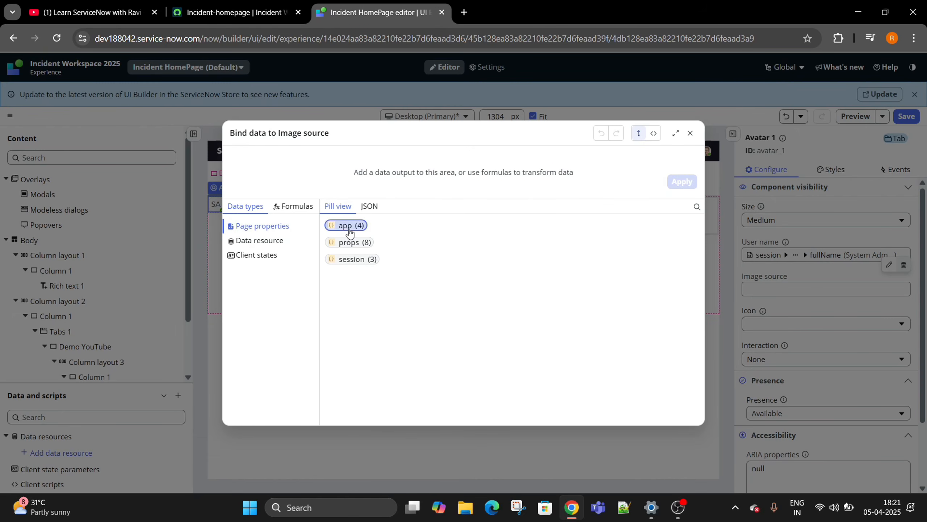
left_click(356, 267)
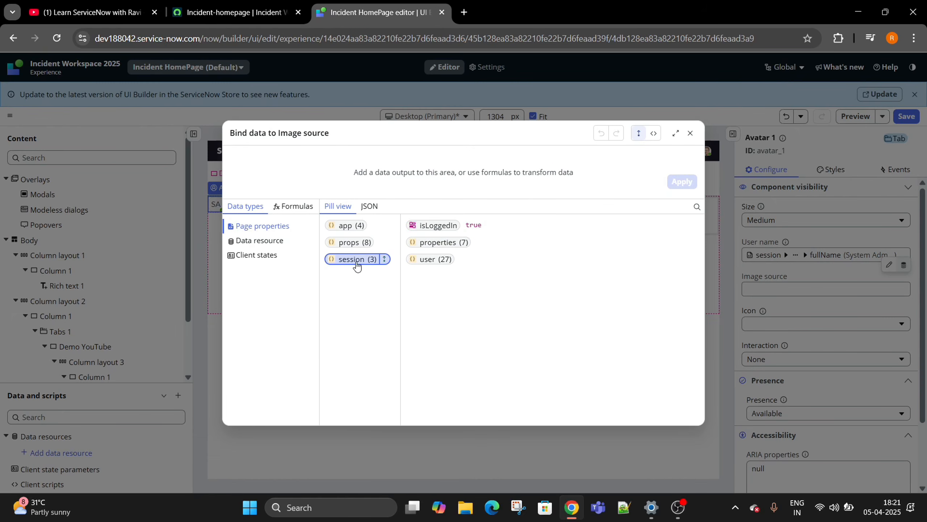
left_click(438, 262)
scroll(536, 260, "down", 4)
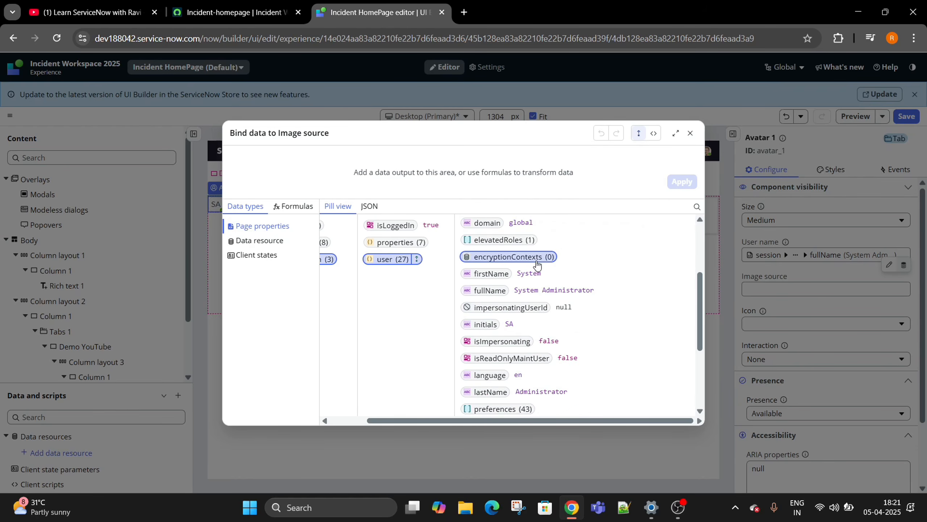
scroll(537, 263, "down", 4)
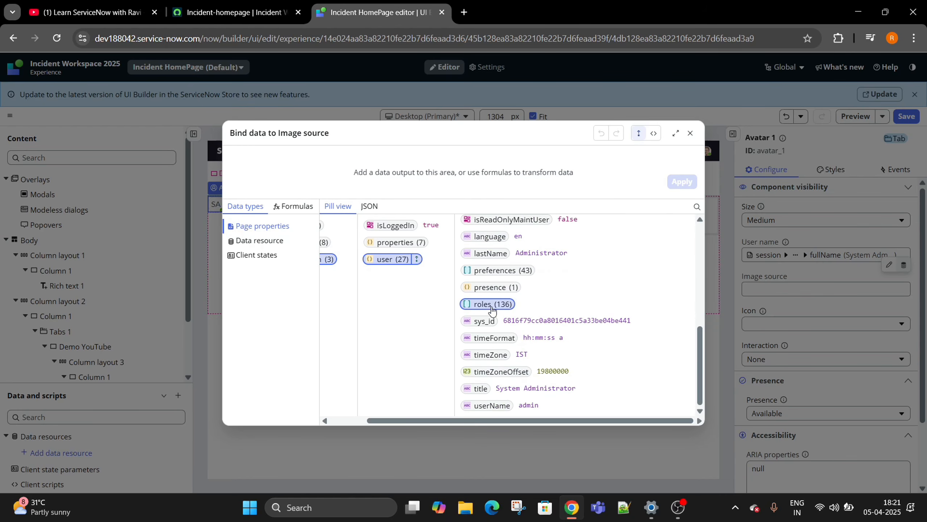
scroll(495, 272, "up", 2)
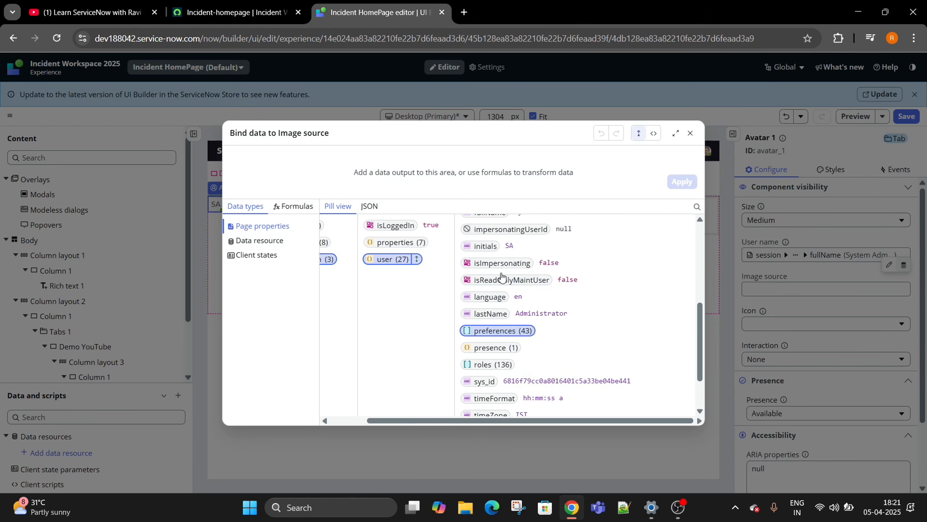
scroll(508, 288, "up", 2)
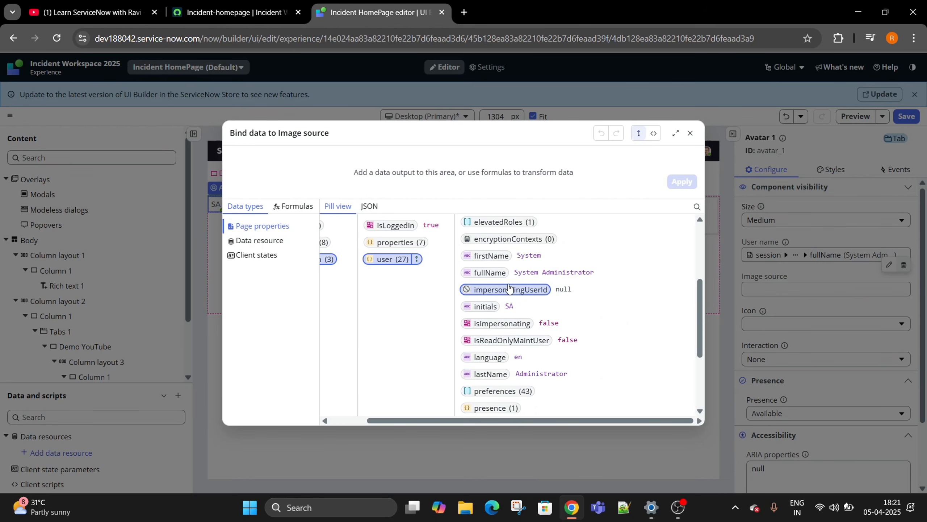
scroll(510, 289, "up", 4)
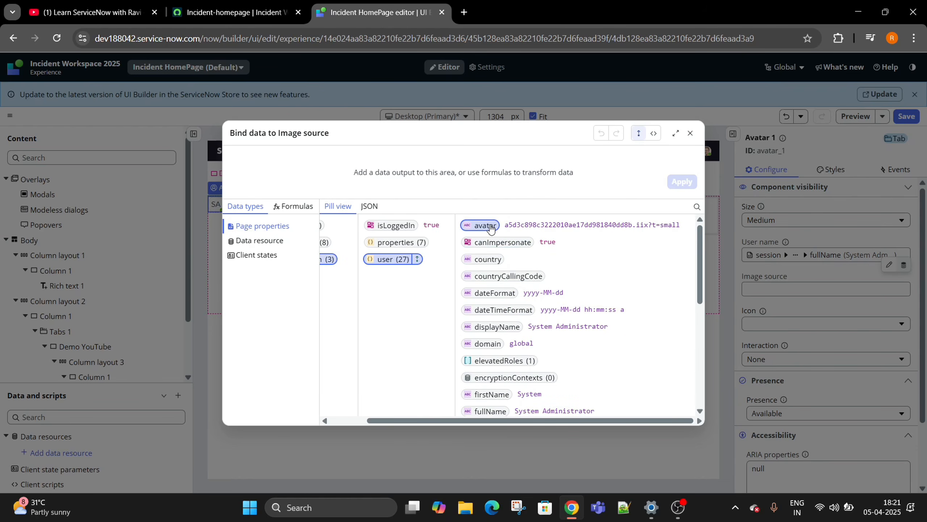
left_click(490, 226)
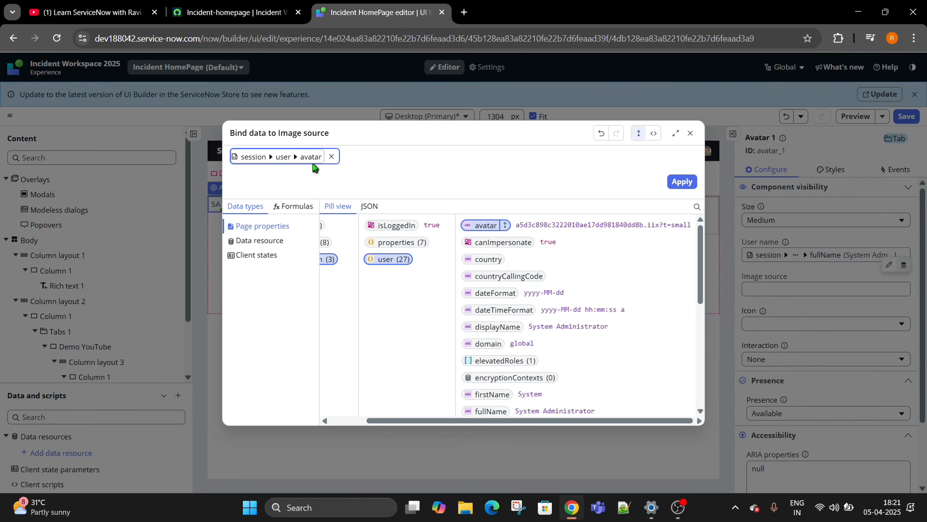
left_click(682, 181)
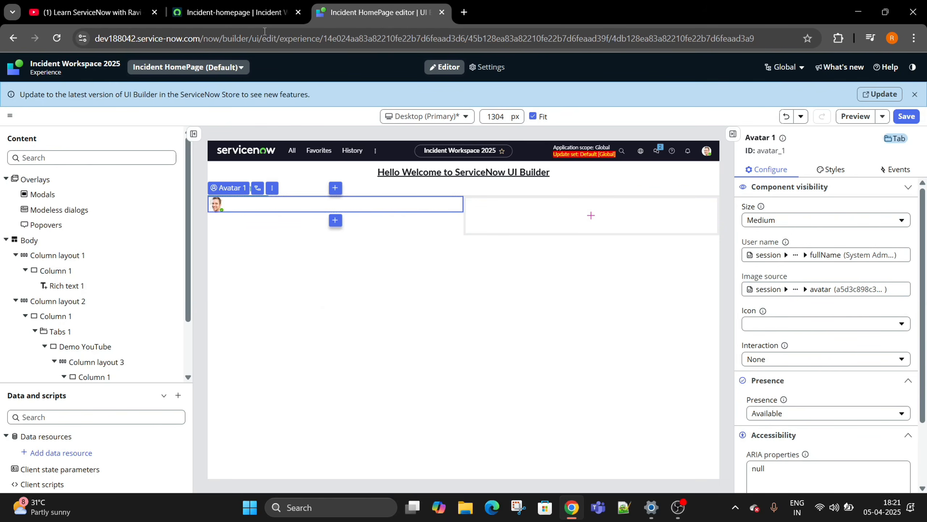
Check the signed-in user's record in the workspace, return to the Incident HomePage editor and clear the avatar's image source binding
left_click(256, 13)
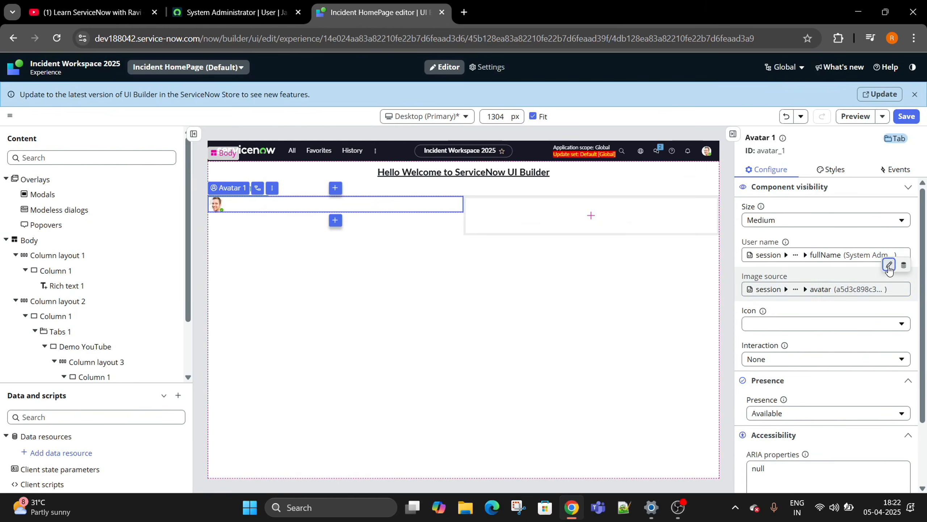
left_click(889, 264)
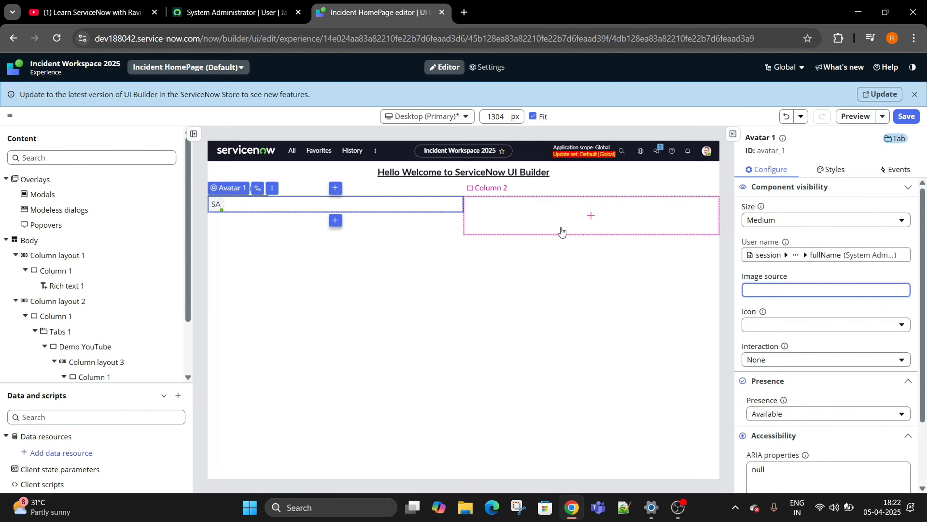
Add a Single score data visualization component to the second column of the Demo YouTube tab's layout
left_click(591, 215)
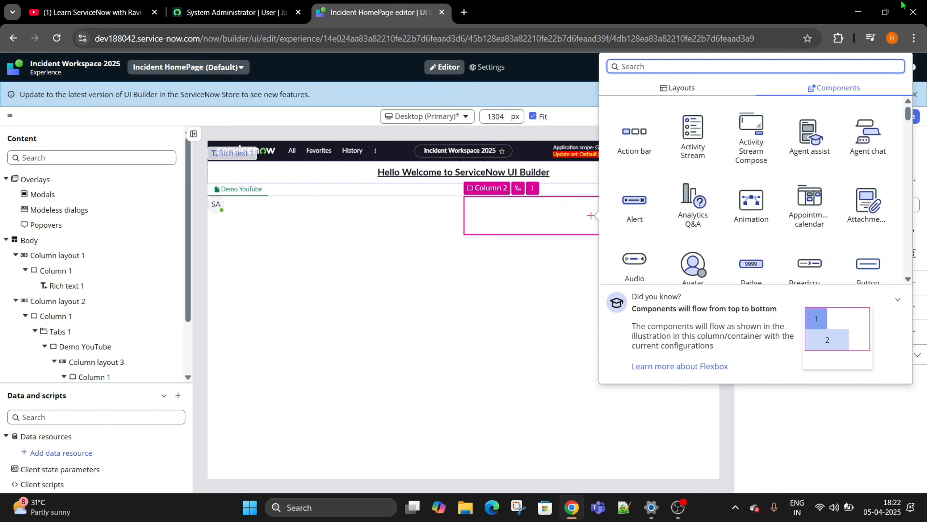
scroll(730, 146, "down", 2)
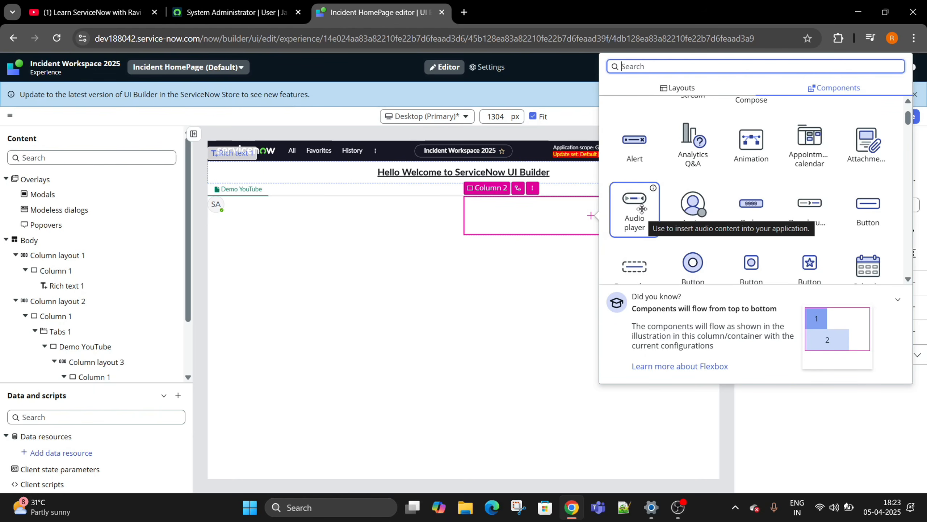
scroll(771, 159, "down", 10)
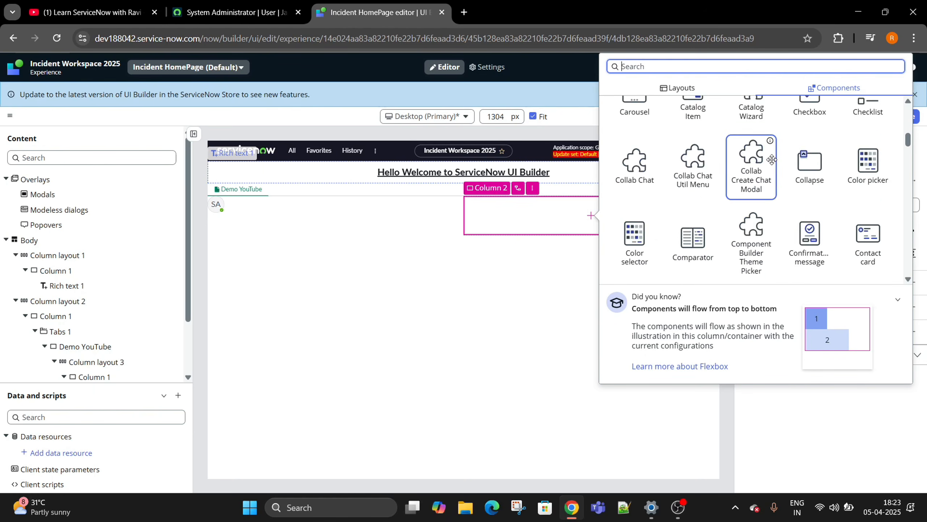
scroll(771, 159, "down", 3)
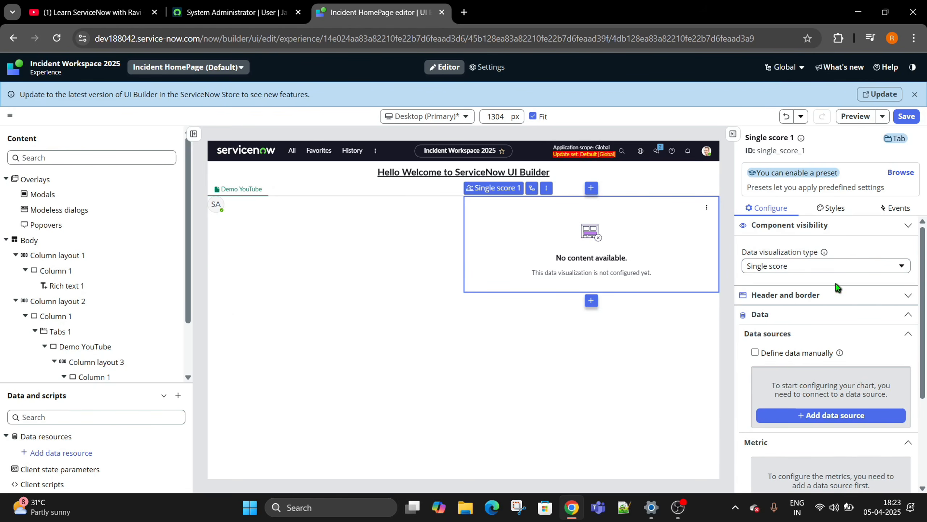
Review the available data visualization types, keep Single score as the type, and look over the header and border settings
left_click(838, 265)
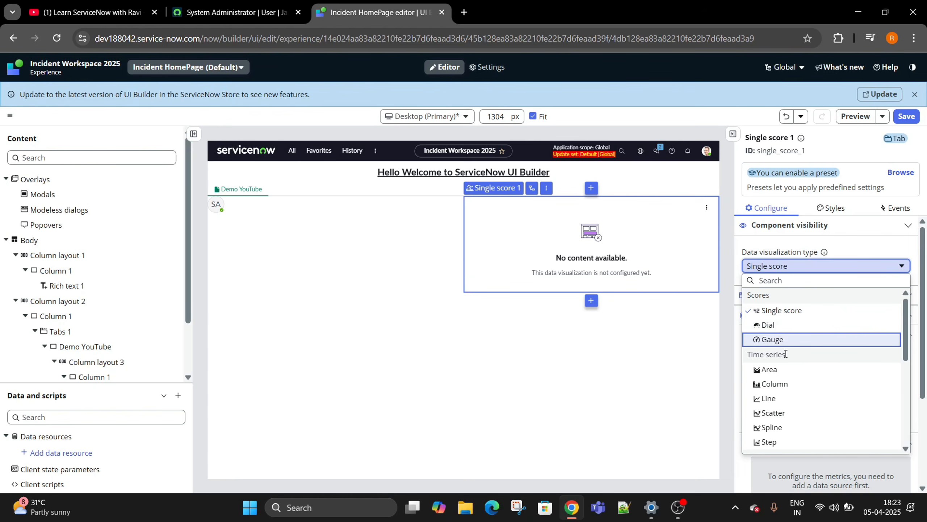
scroll(779, 347, "down", 6)
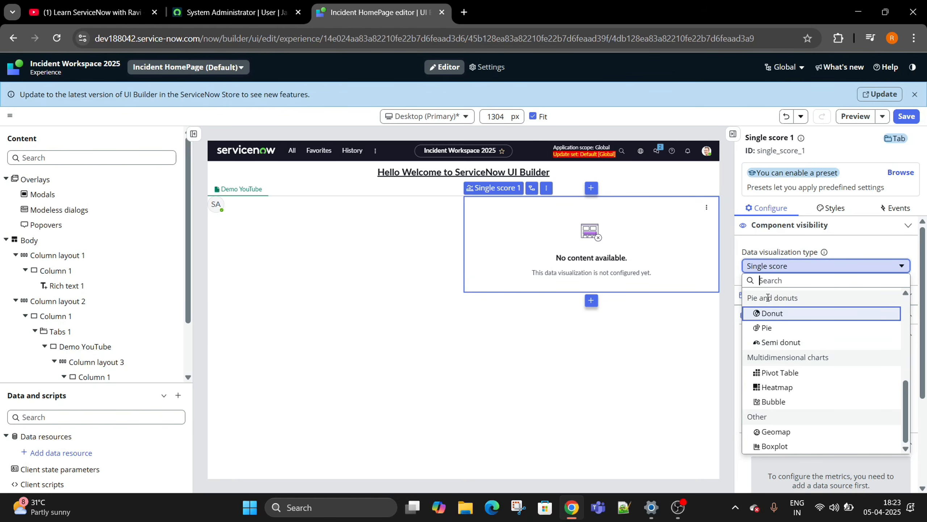
key("Up")
scroll(813, 307, "up", 5)
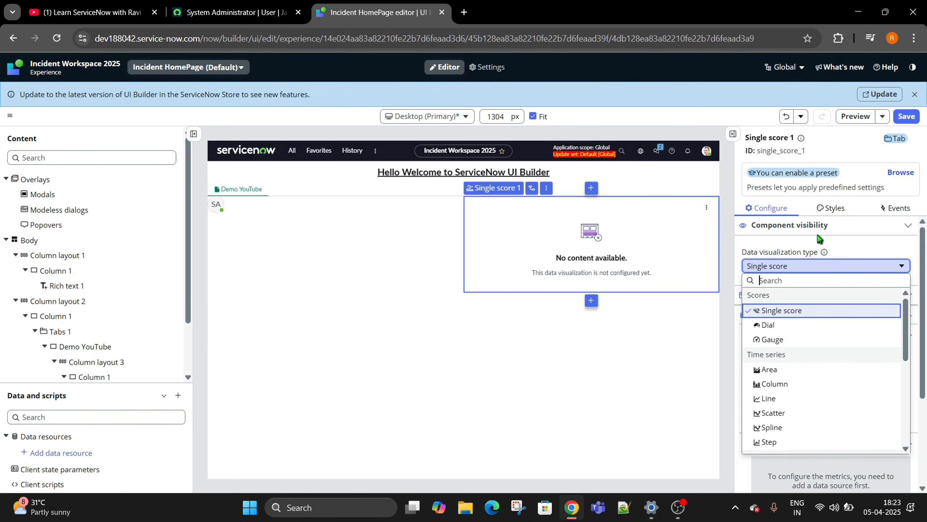
key("Return")
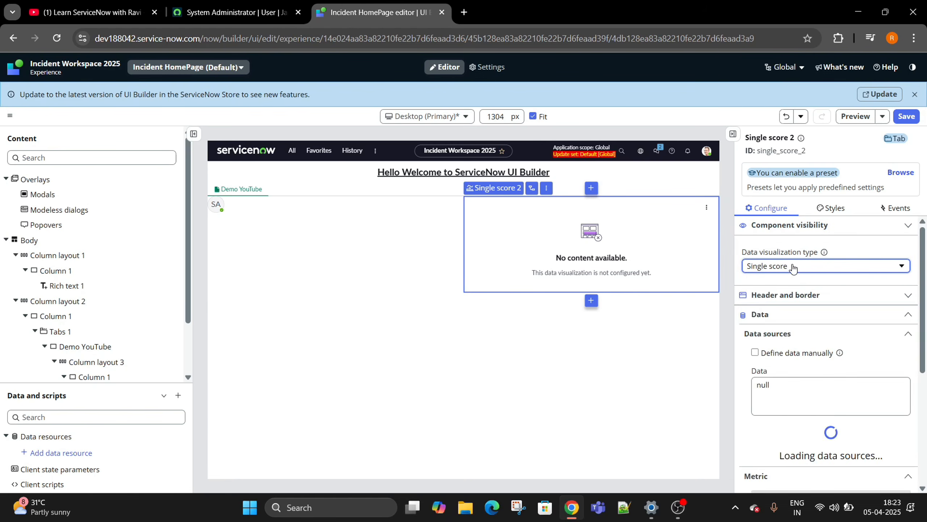
left_click(794, 267)
left_click(794, 267)
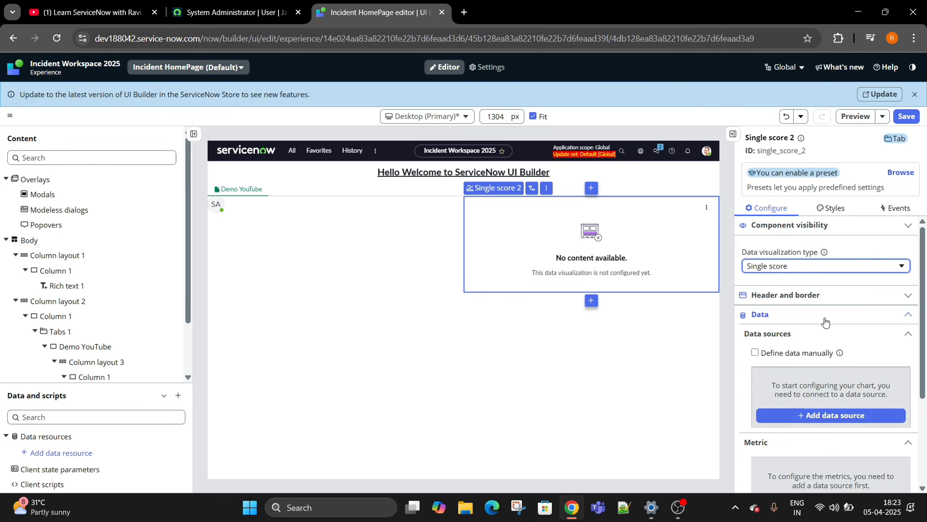
left_click(847, 295)
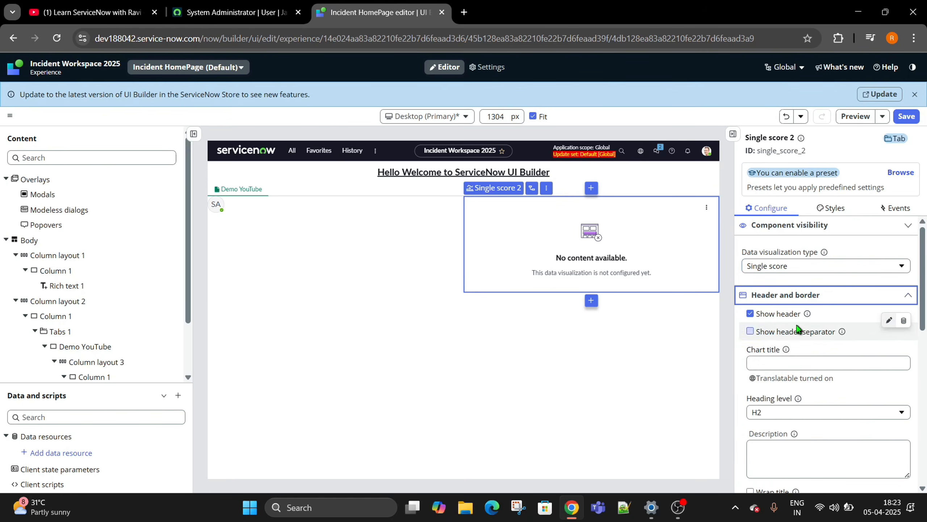
left_click(826, 298)
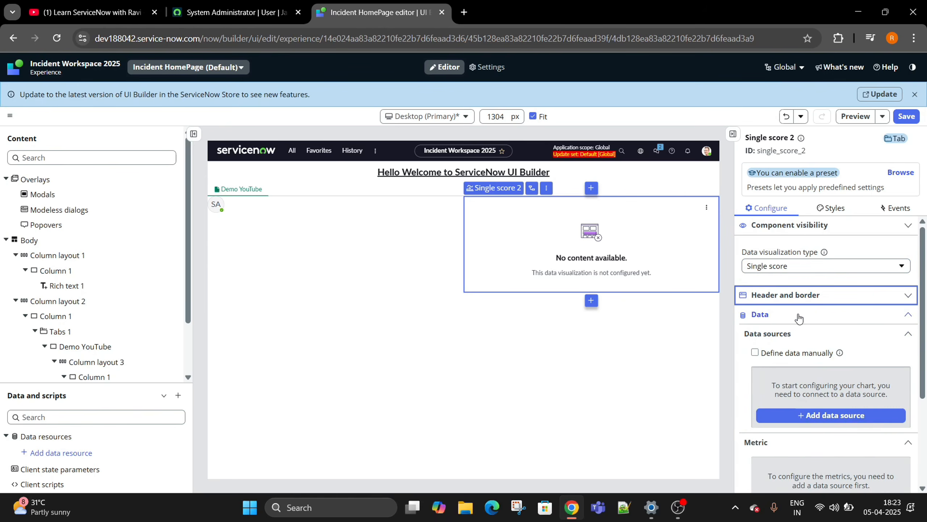
Start adding a data source to the single score and choose the Incident [incident] table
left_click(832, 419)
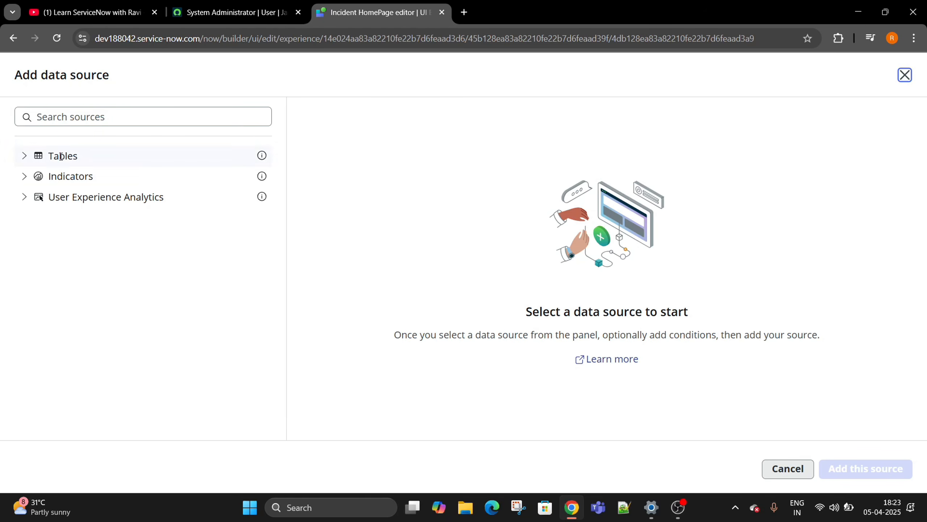
left_click(24, 156)
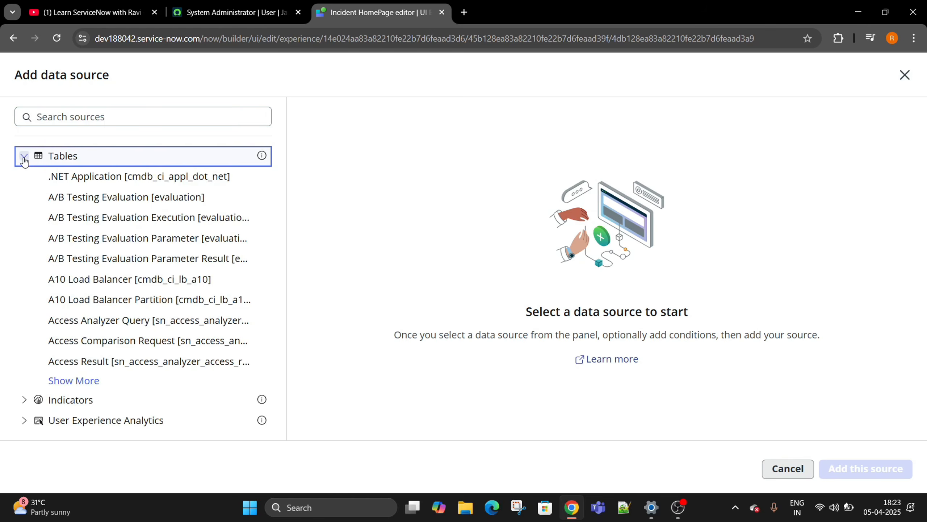
left_click(90, 123)
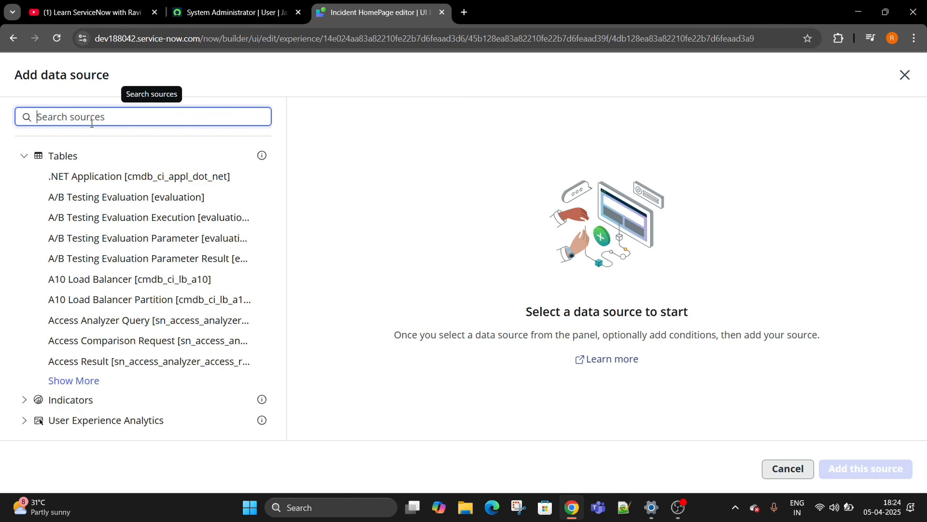
type("incident")
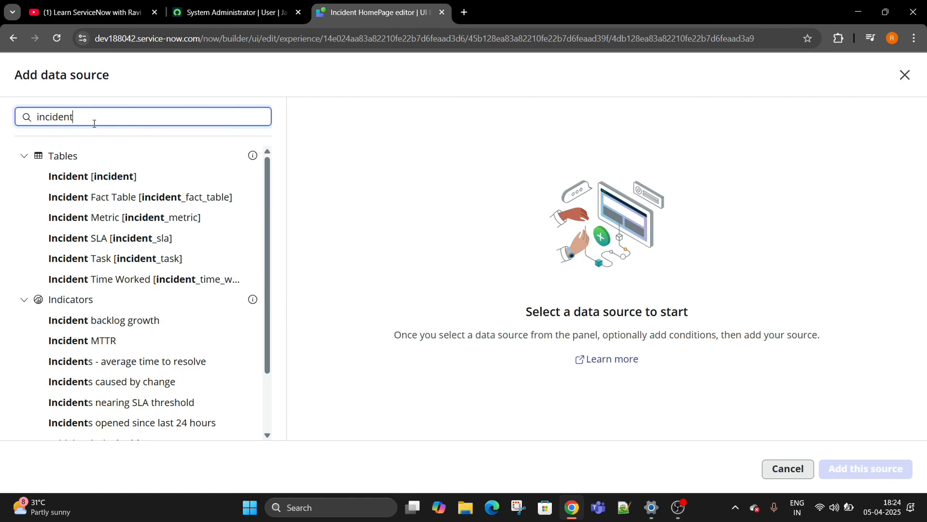
left_click(81, 176)
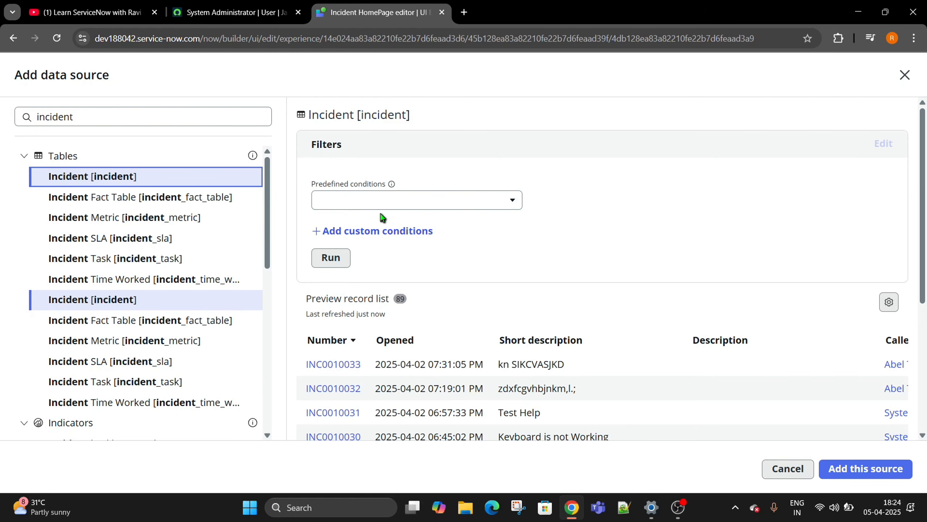
Apply the predefined condition Incidents.Closed to the Incident source and preview the matching records
left_click(473, 203)
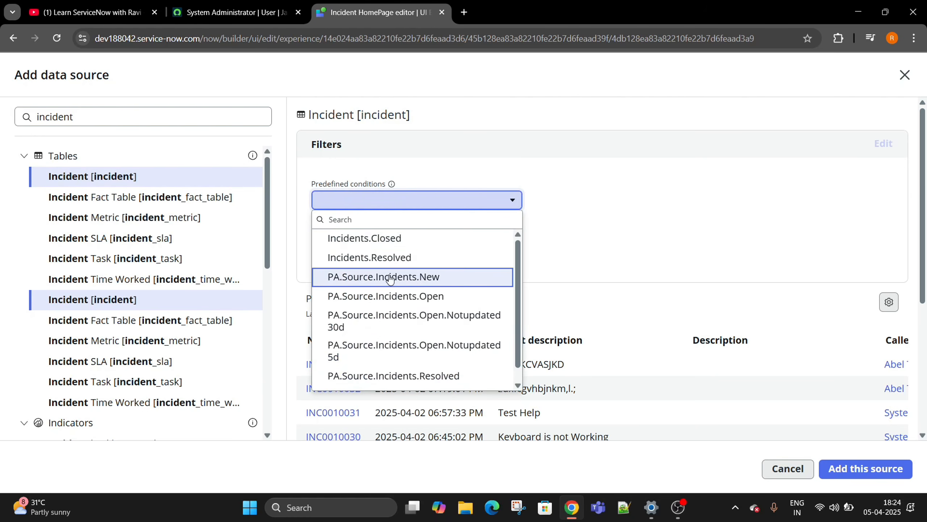
scroll(414, 300, "down", 1)
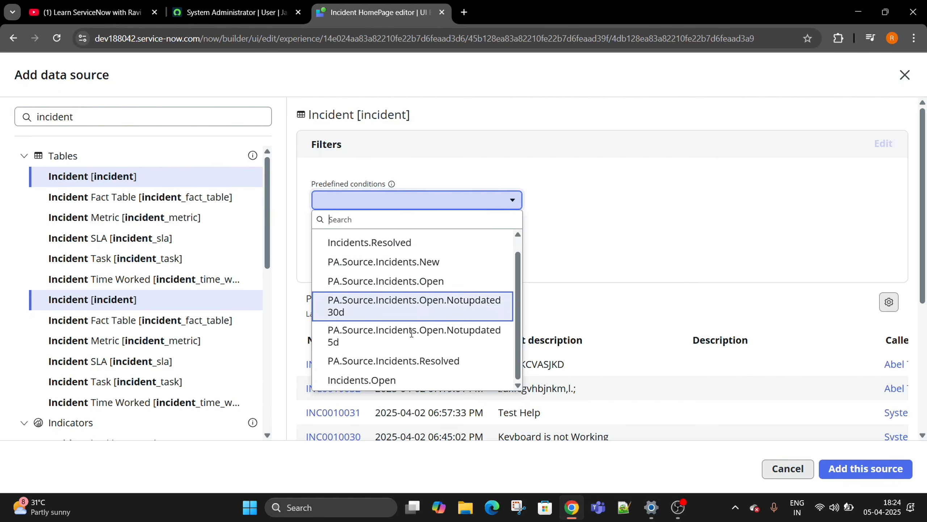
scroll(365, 263, "up", 1)
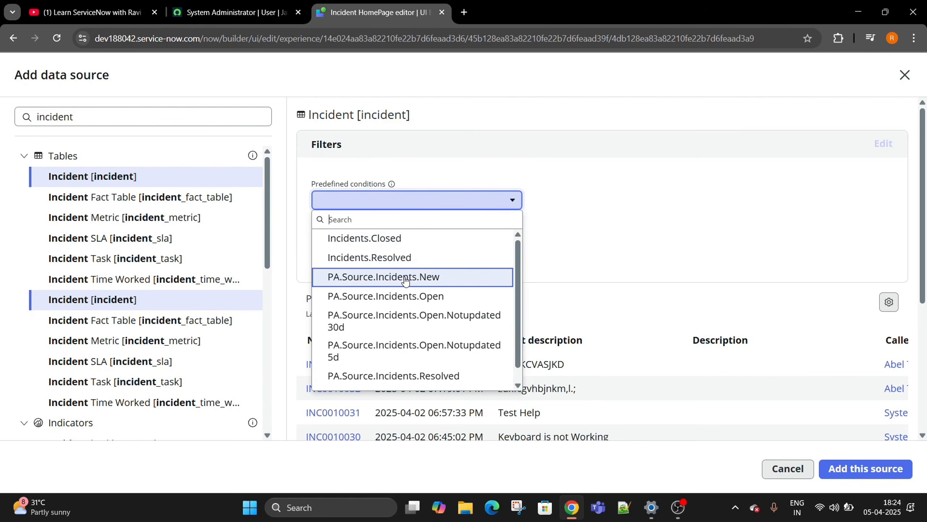
left_click(392, 238)
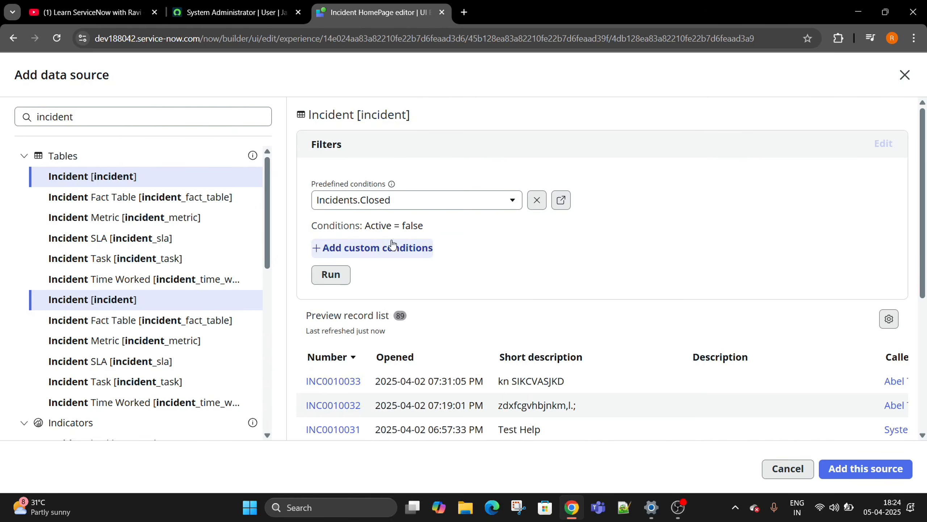
scroll(642, 333, "down", 5)
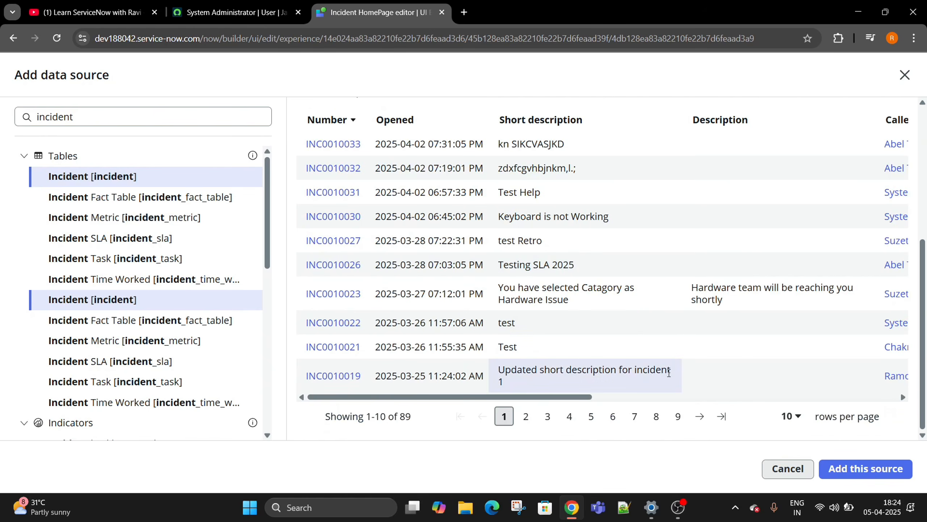
scroll(526, 261, "up", 5)
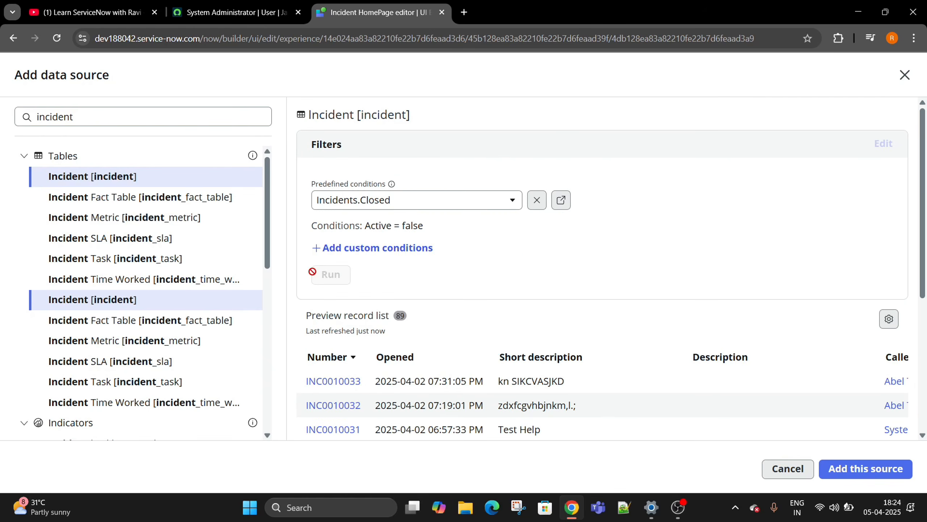
scroll(643, 344, "down", 5)
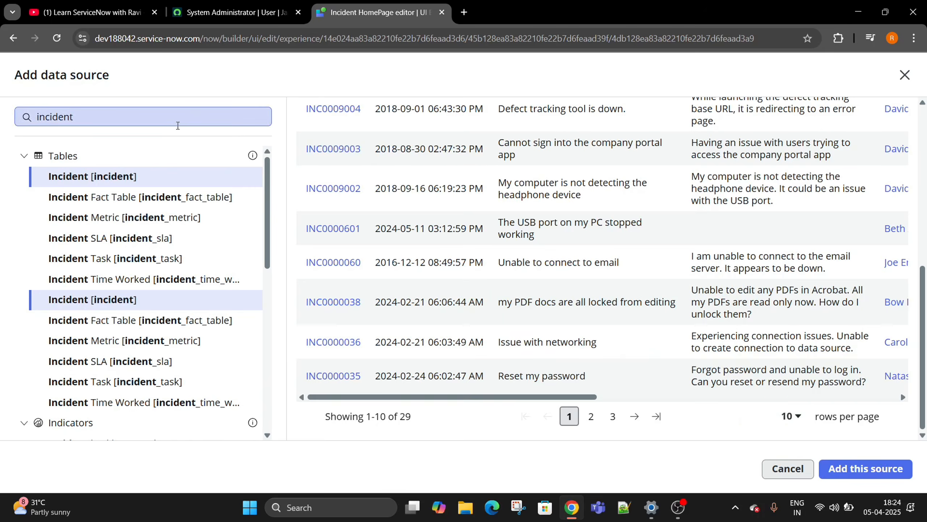
scroll(492, 233, "up", 5)
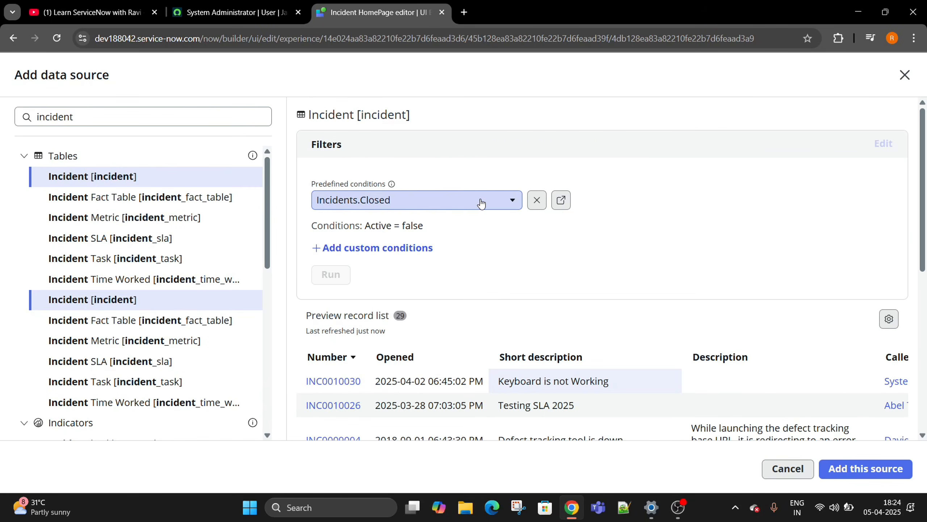
Switch the predefined condition to Incidents.Resolved, run the filter and check the previewed records
left_click(481, 204)
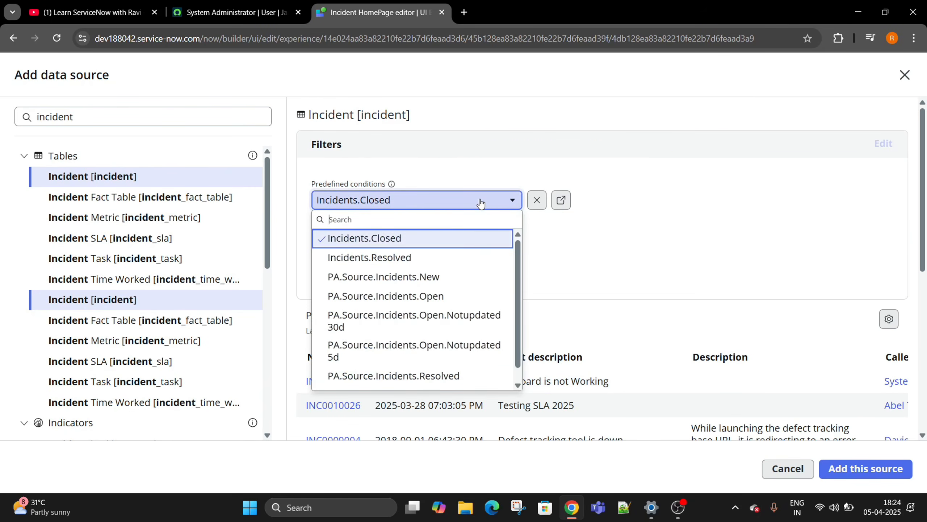
left_click(367, 258)
left_click(331, 274)
scroll(507, 357, "down", 3)
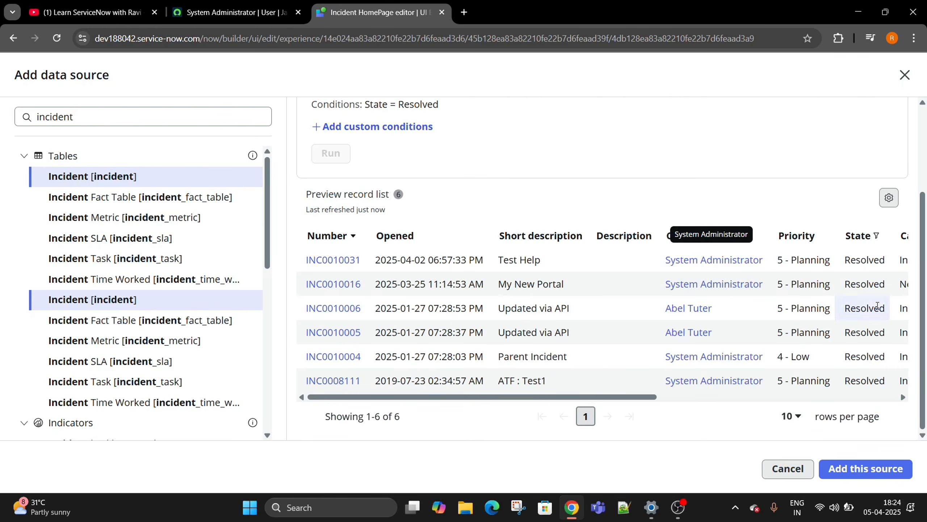
scroll(350, 277, "up", 3)
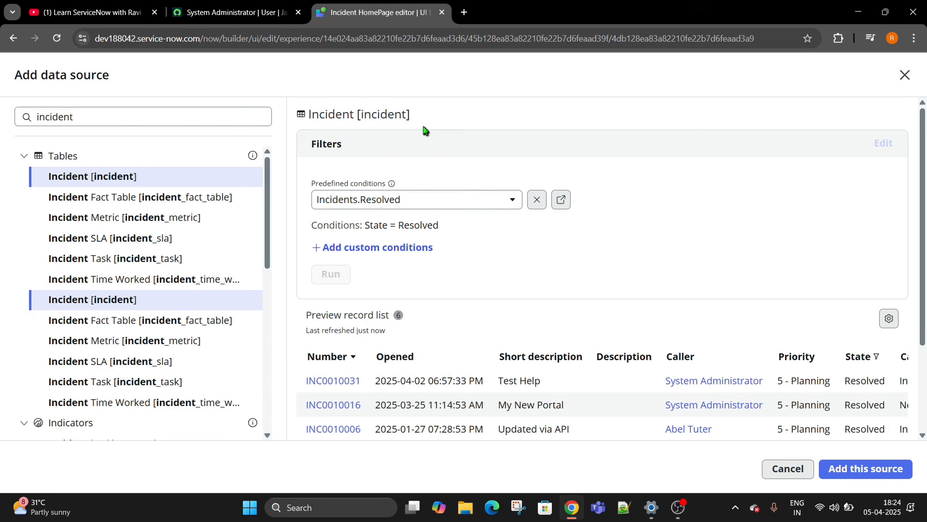
Filter the Incident source with the predefined condition Incidents.Open, run it and add the source to the single score
left_click(419, 208)
scroll(347, 343, "down", 1)
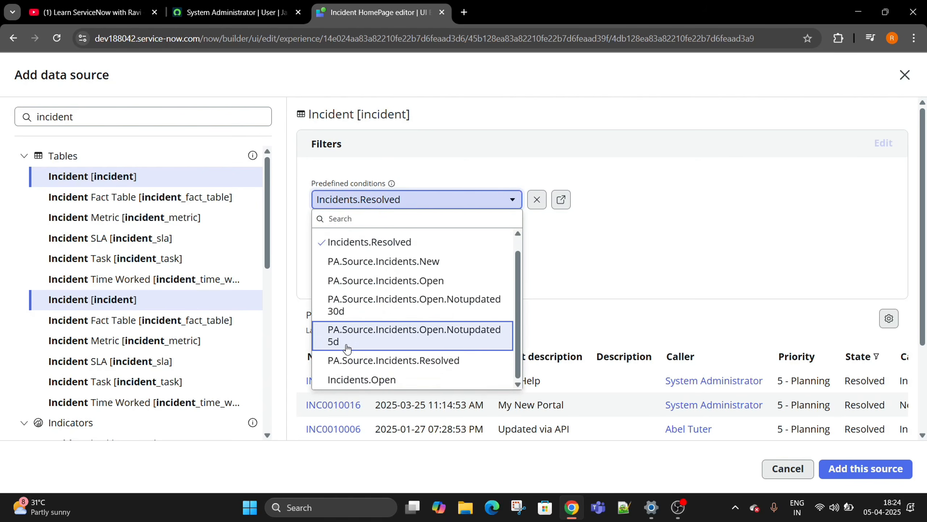
left_click(360, 380)
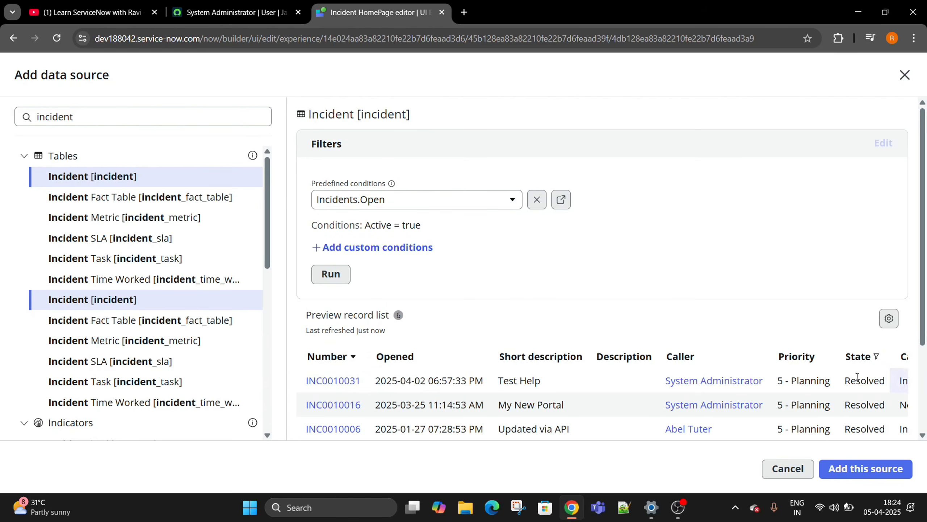
scroll(628, 325, "down", 3)
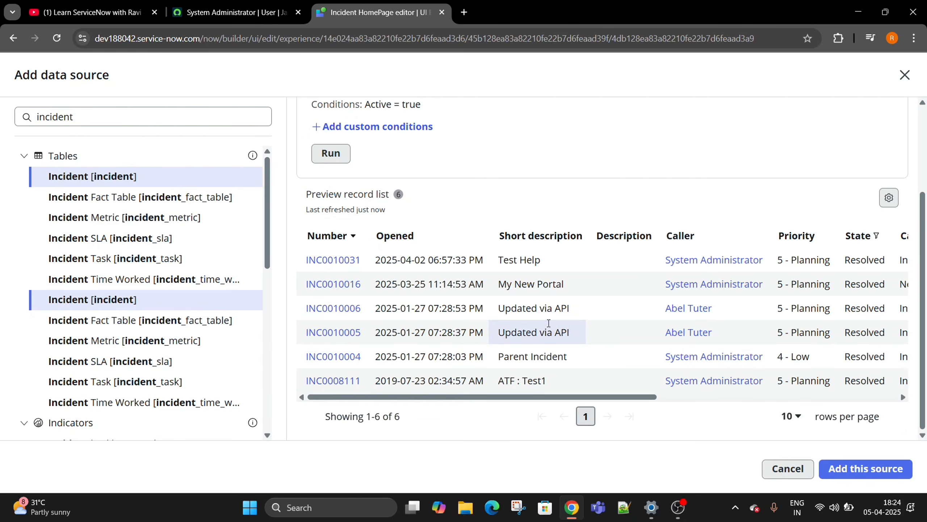
left_click(326, 160)
scroll(550, 365, "down", 3)
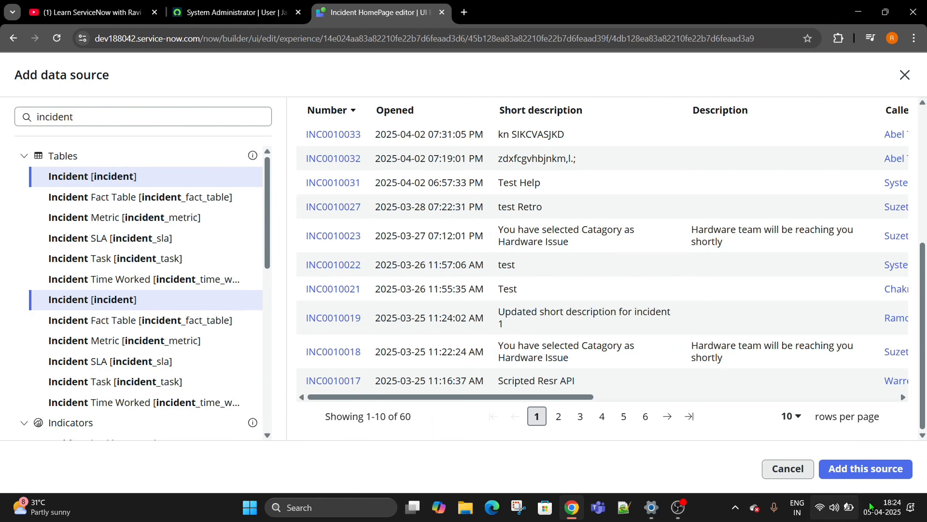
left_click(863, 471)
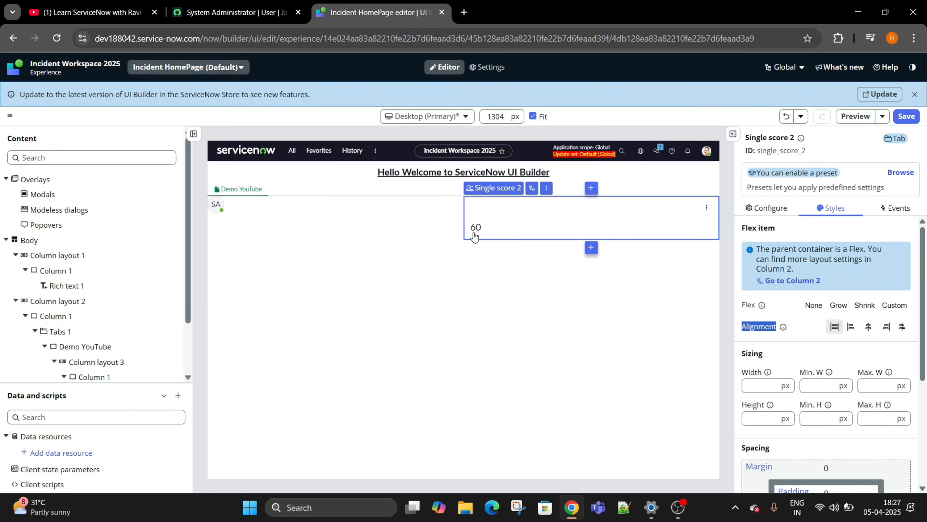
Swap the layout's contents, moving the single score into the first column and the avatar into the second
left_click(389, 226)
left_click_drag(554, 226, 226, 222)
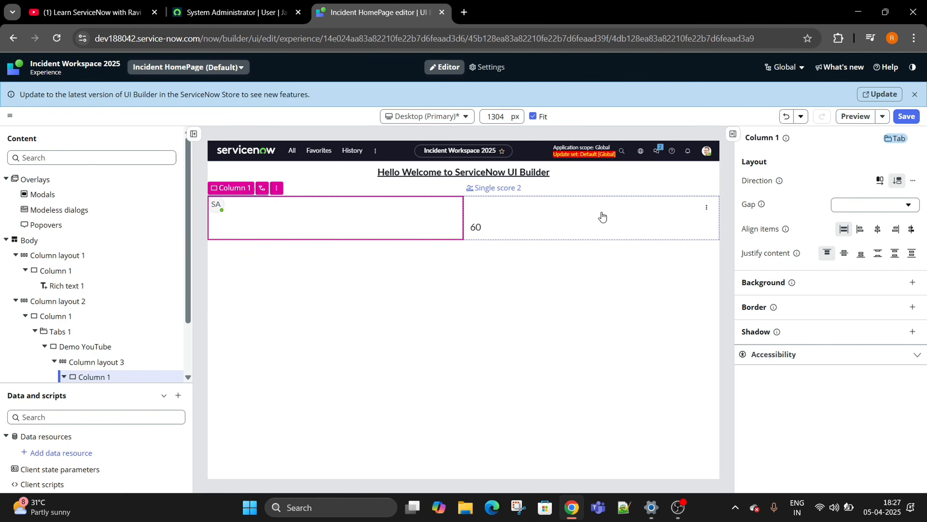
left_click_drag(605, 217, 260, 208)
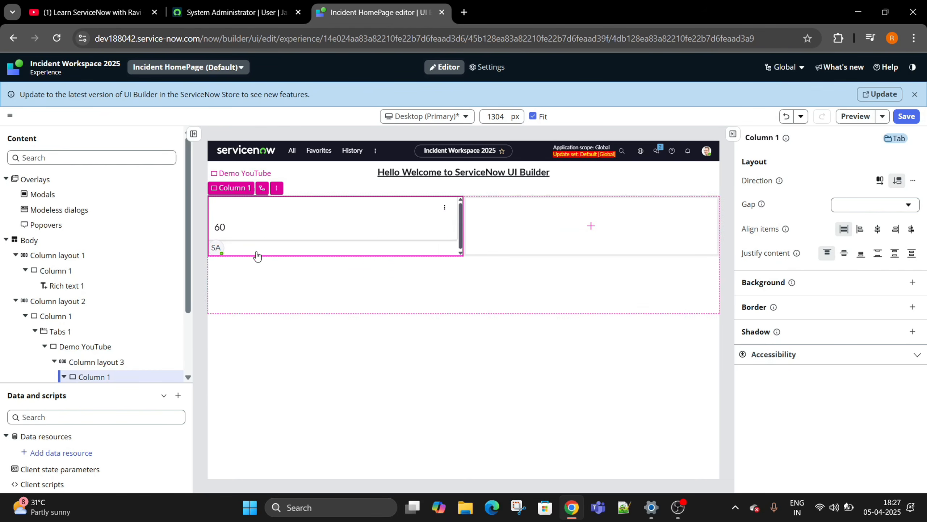
left_click_drag(257, 252, 481, 208)
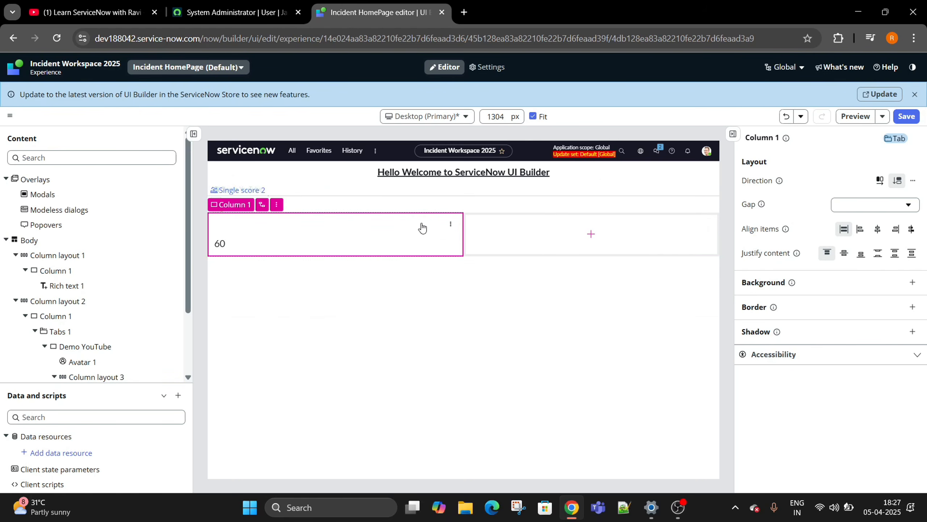
left_click(315, 183)
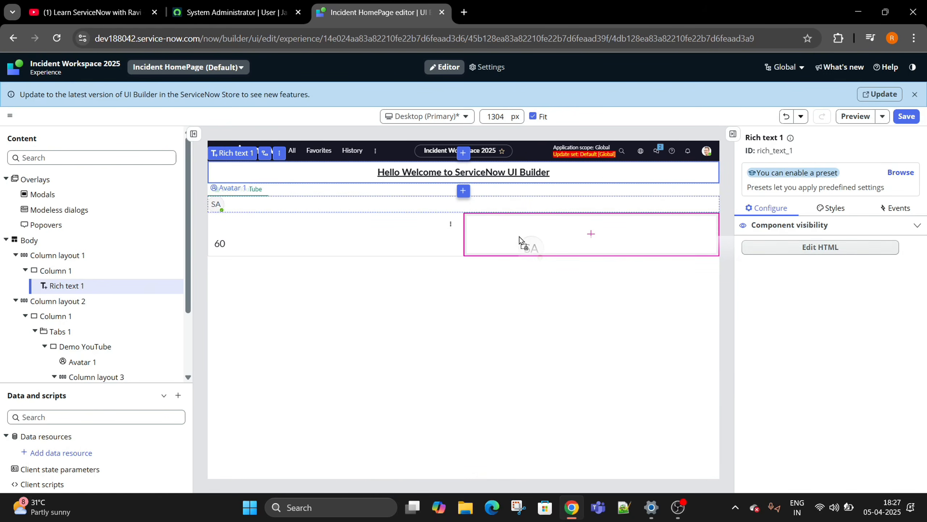
left_click_drag(596, 242, 596, 242)
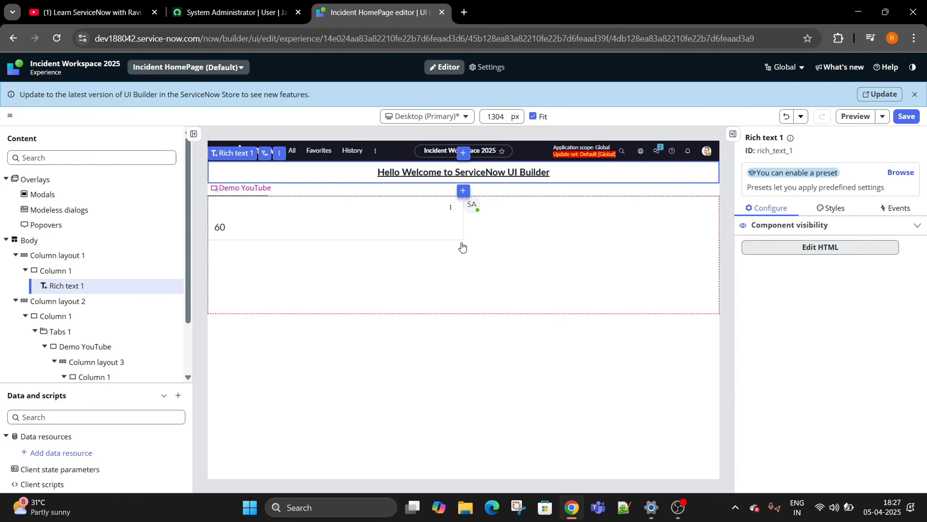
Examine the single score's metric, additional settings, data update and display settings
left_click(317, 223)
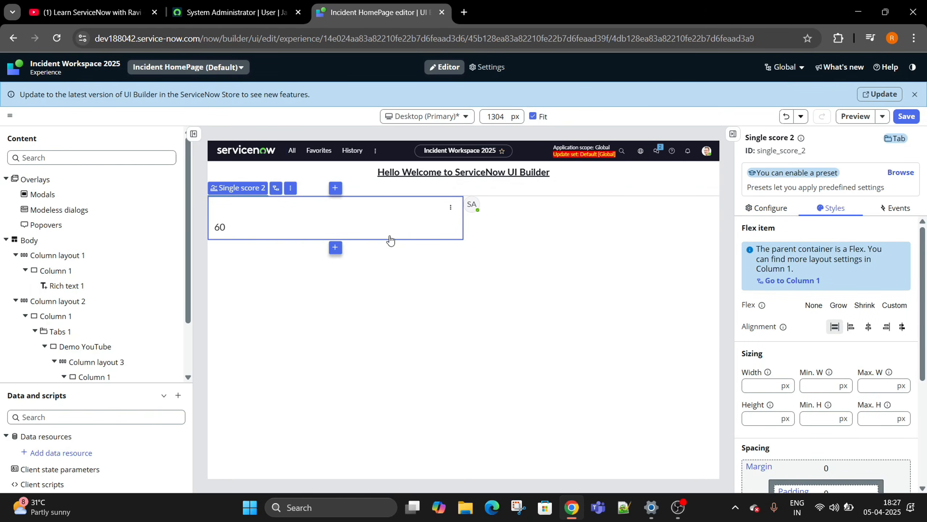
left_click(767, 207)
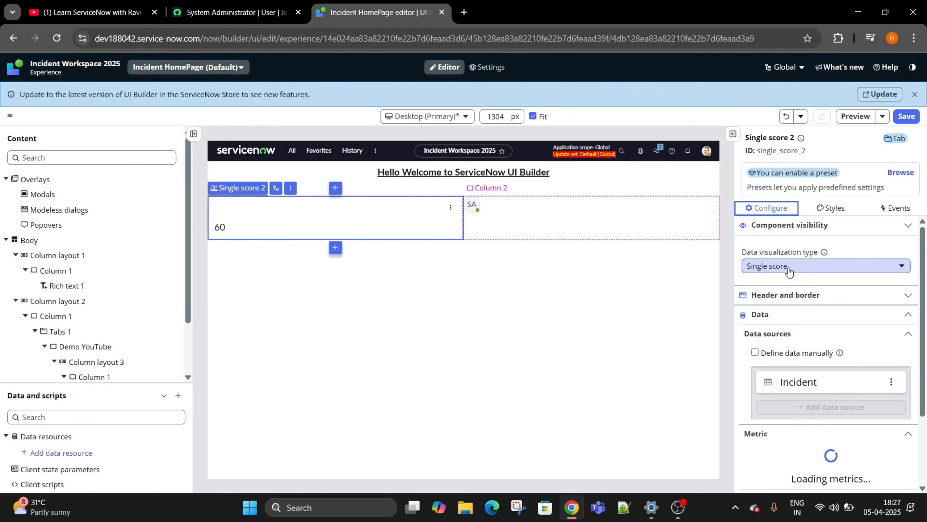
scroll(837, 283, "down", 3)
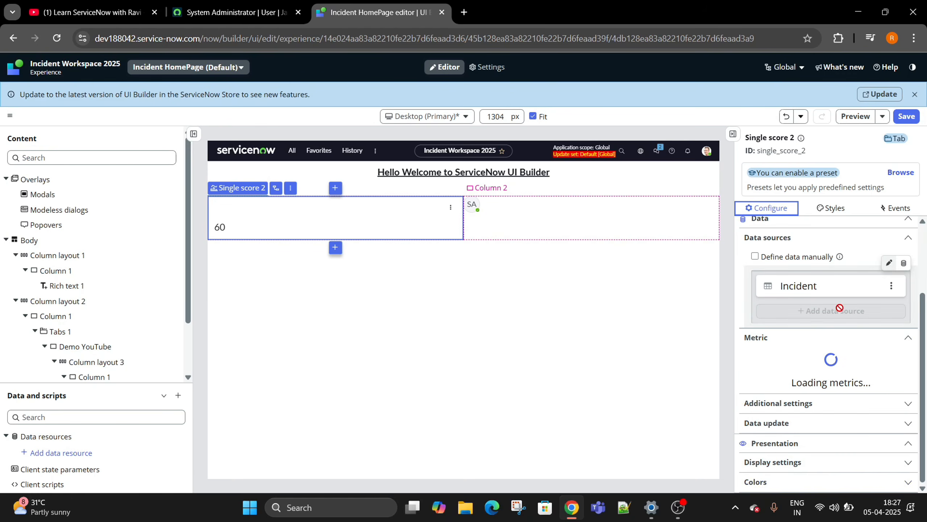
left_click(838, 401)
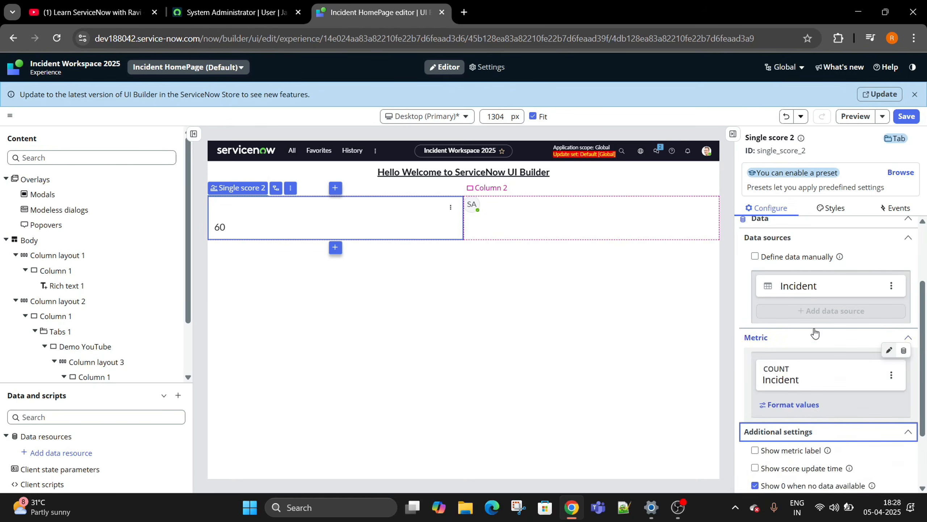
scroll(839, 413, "down", 2)
left_click(834, 424)
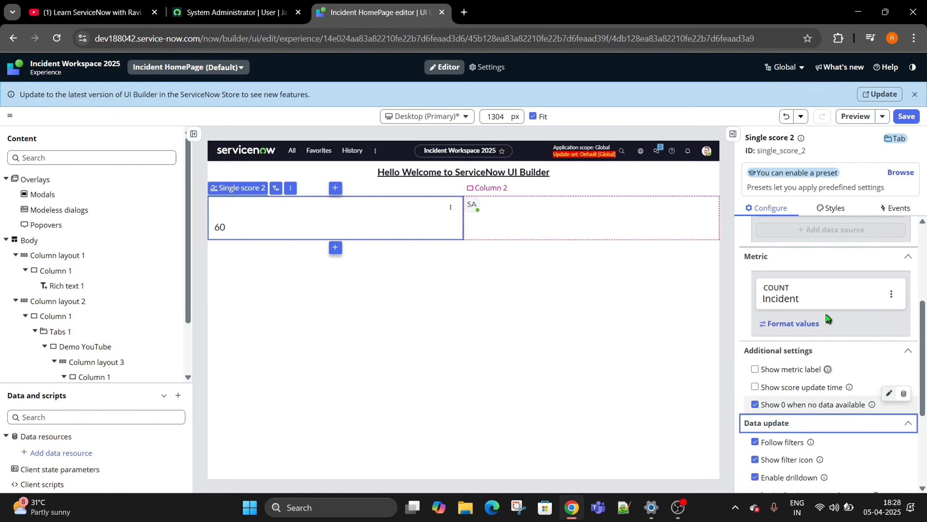
scroll(827, 321, "down", 4)
left_click(828, 443)
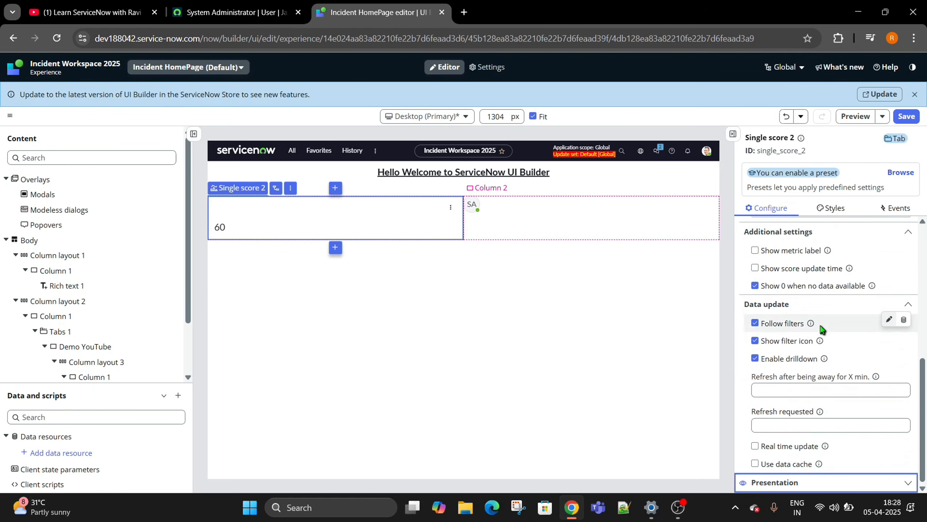
left_click(900, 481)
left_click(831, 462)
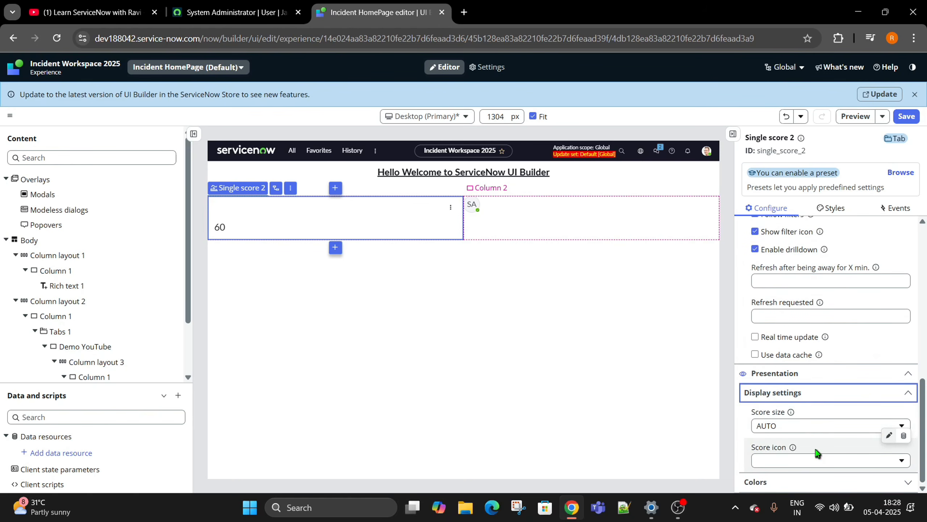
Set the single score's color type to Single color
left_click(835, 480)
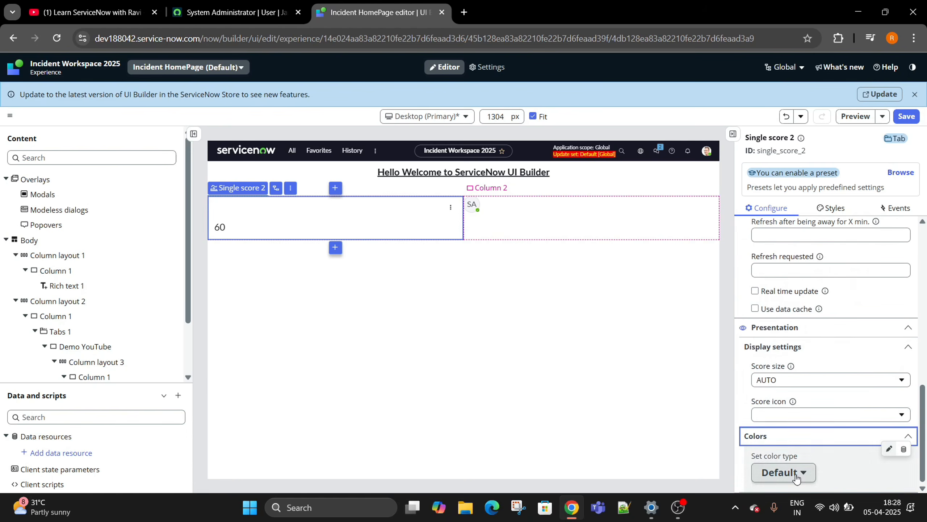
left_click(785, 471)
left_click(808, 453)
scroll(809, 342, "down", 3)
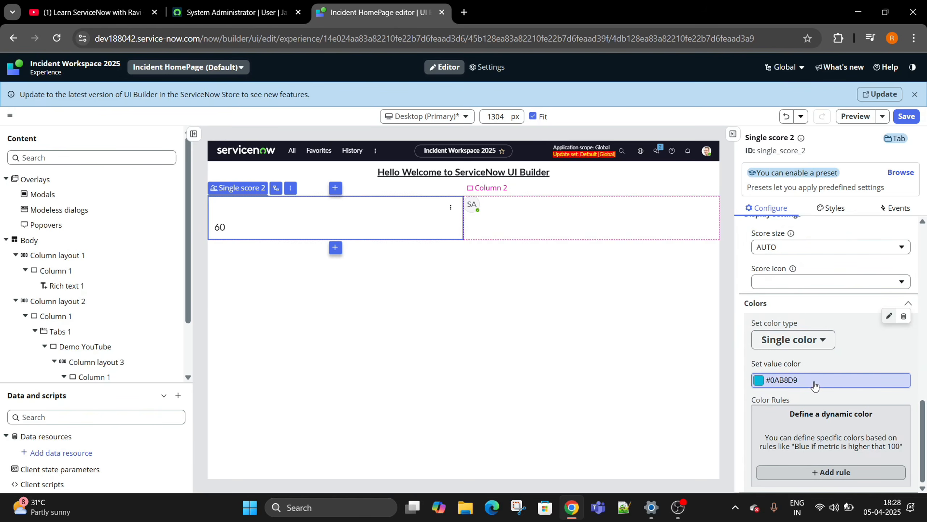
Set the single score's value color to OrangeRed and apply it
left_click(754, 387)
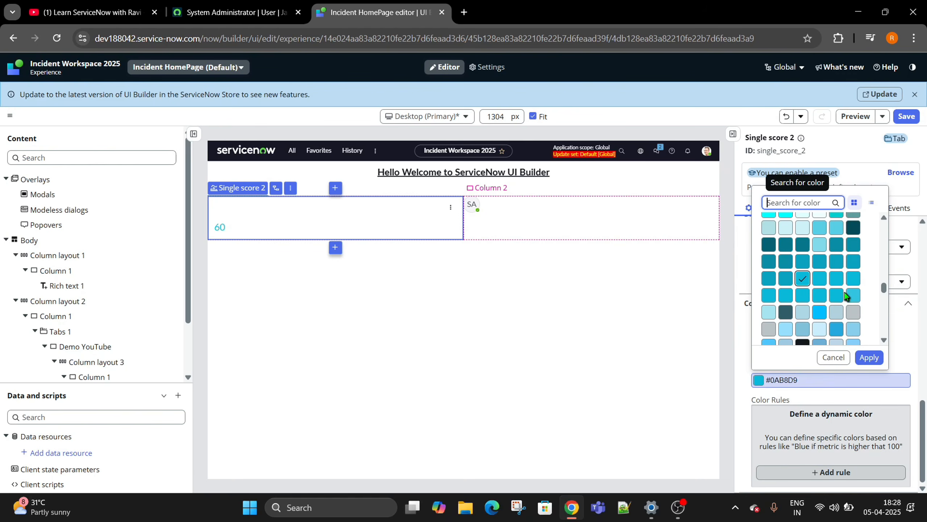
scroll(794, 297, "down", 4)
scroll(794, 298, "down", 5)
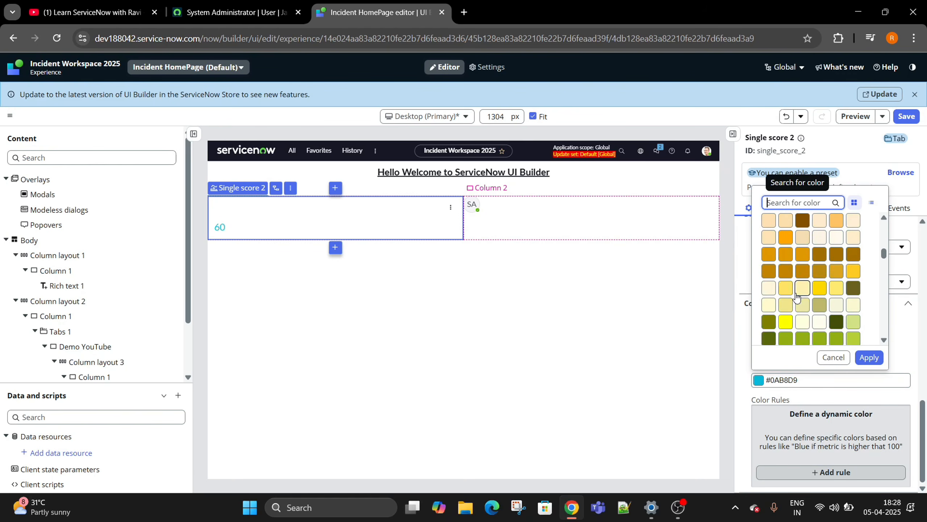
left_click(786, 250)
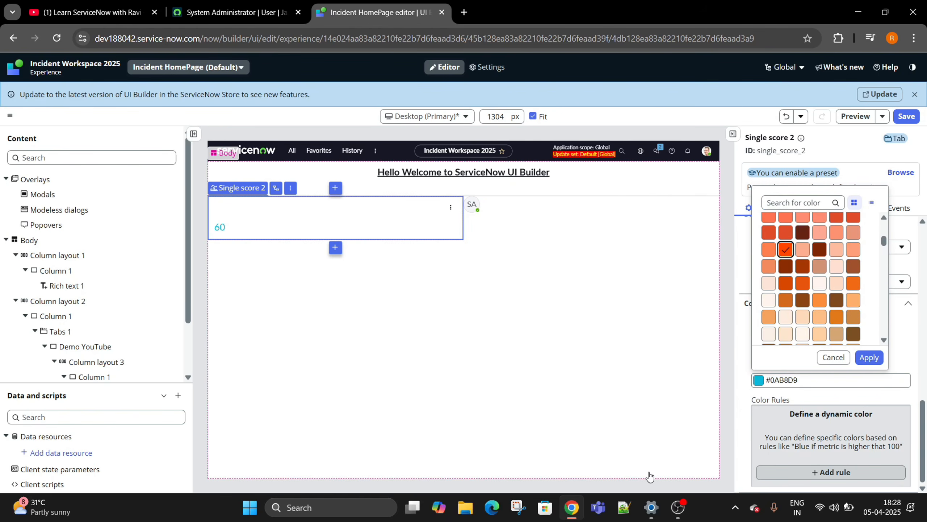
left_click(870, 357)
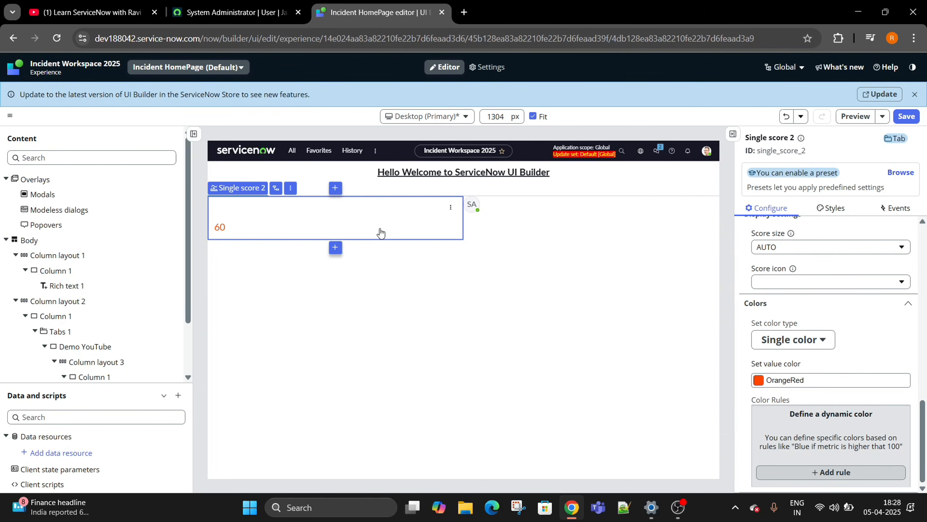
Enter "List of incident count" as the single score's description in its header and border settings and save the page
left_click(830, 207)
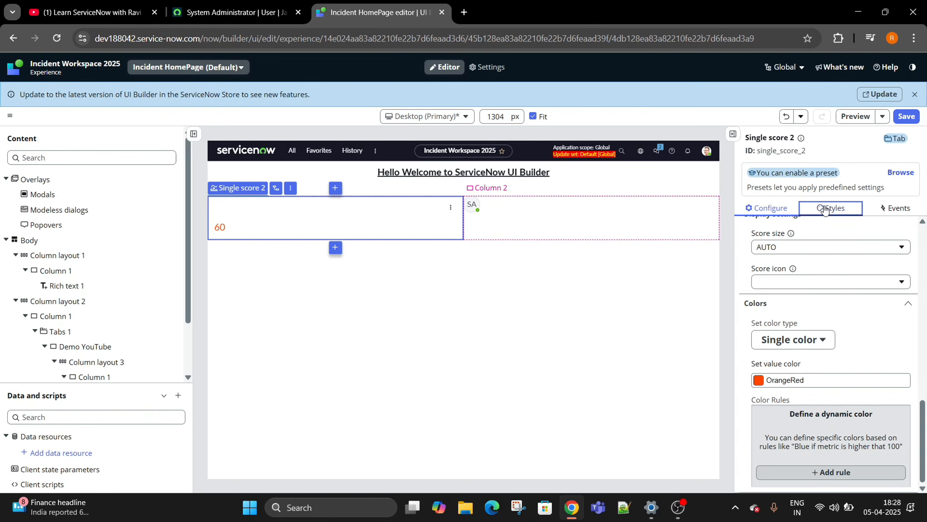
scroll(800, 362, "down", 5)
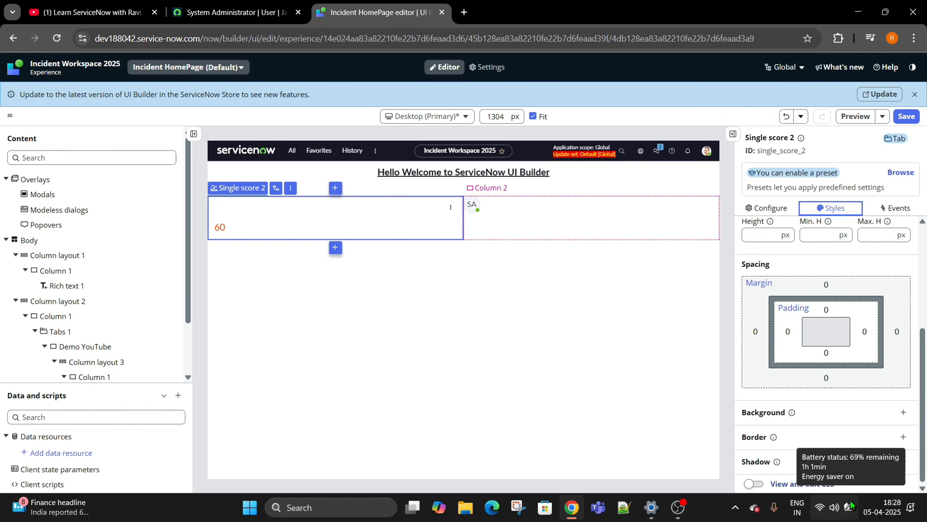
left_click(766, 208)
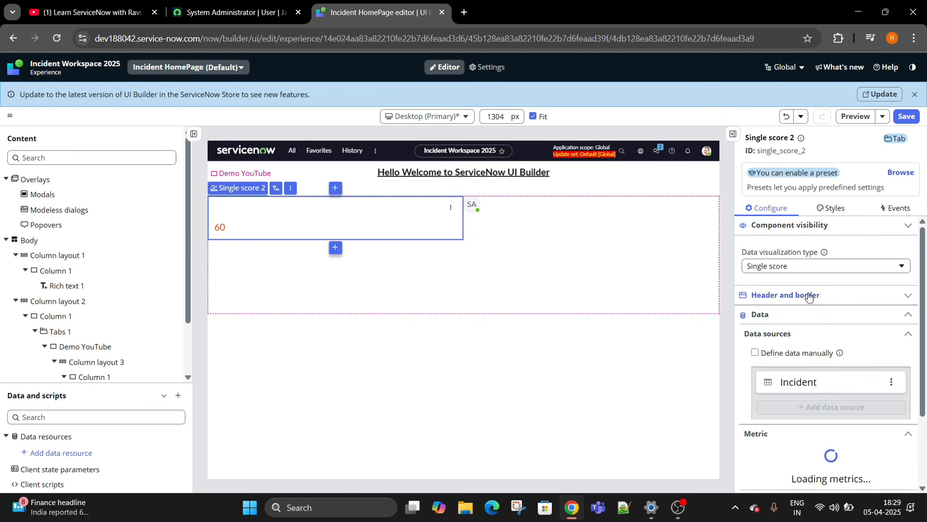
left_click(805, 295)
left_click(774, 457)
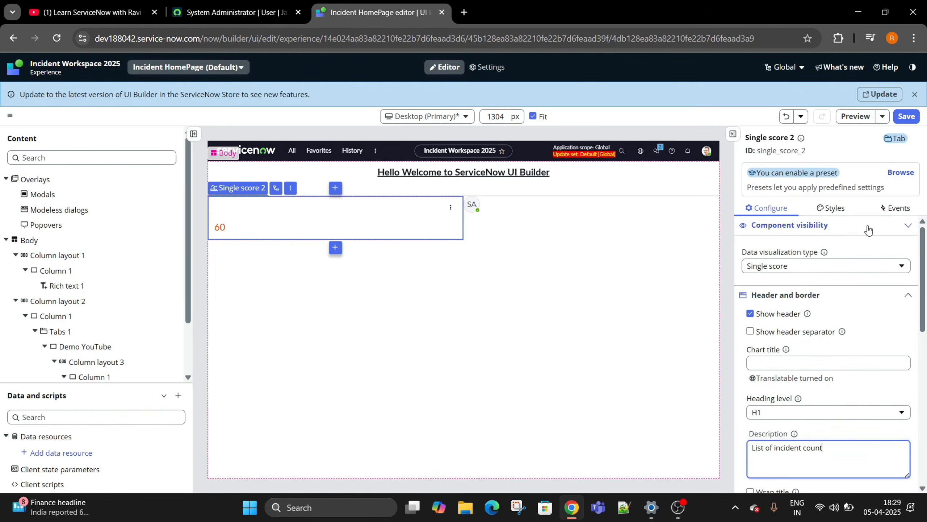
left_click(705, 93)
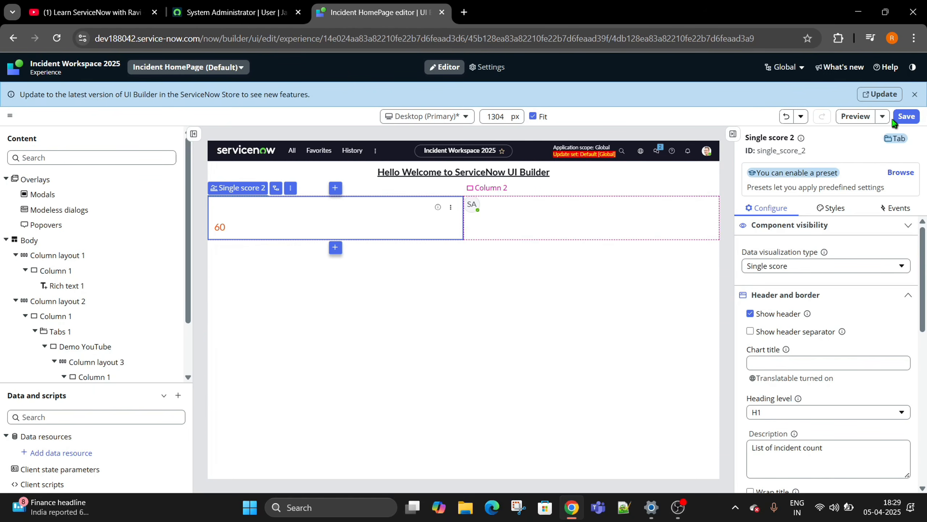
left_click(906, 116)
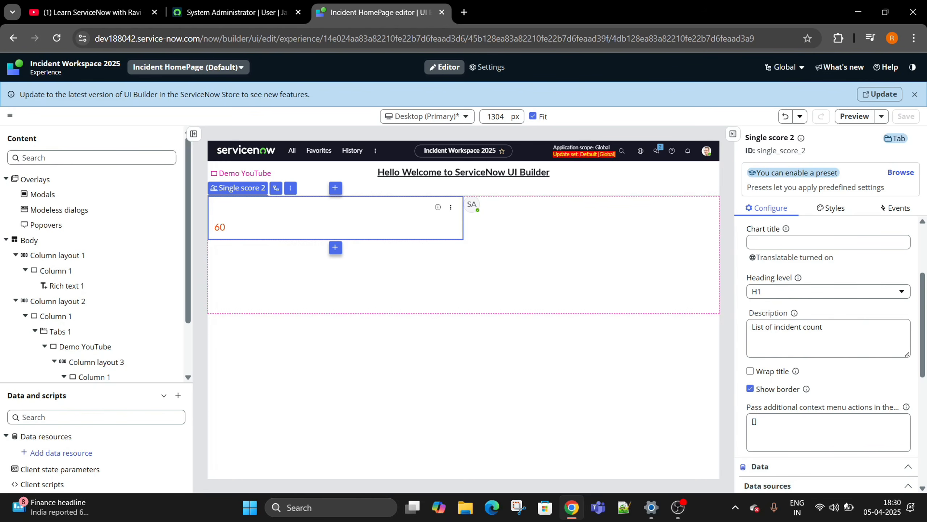
Copy the description "List of incident count" into the single score's chart title and save the page
left_click_drag(838, 325, 730, 338)
key("ctrl+c")
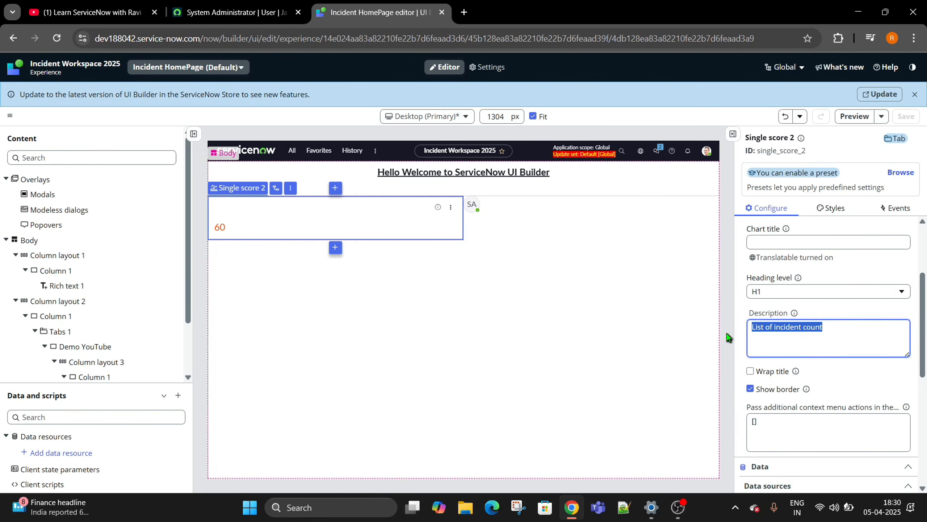
left_click(768, 246)
key("ctrl+v")
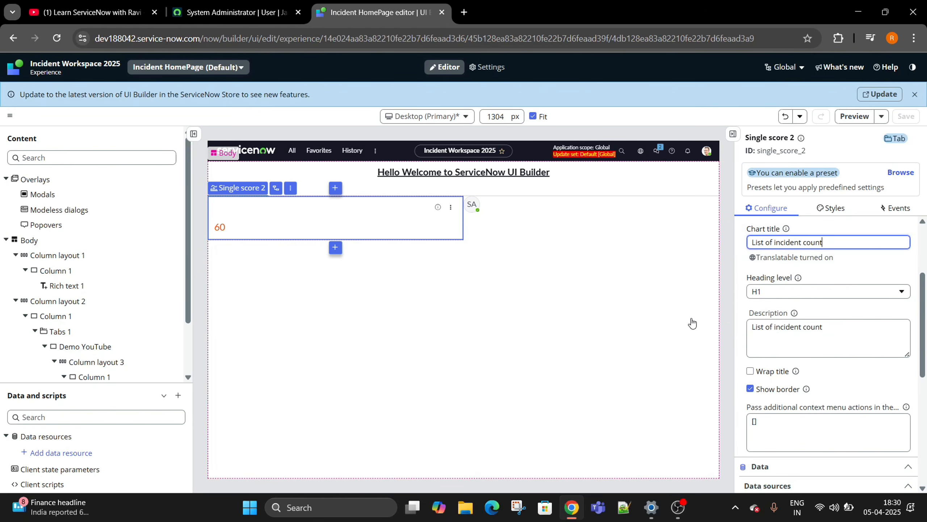
left_click(727, 311)
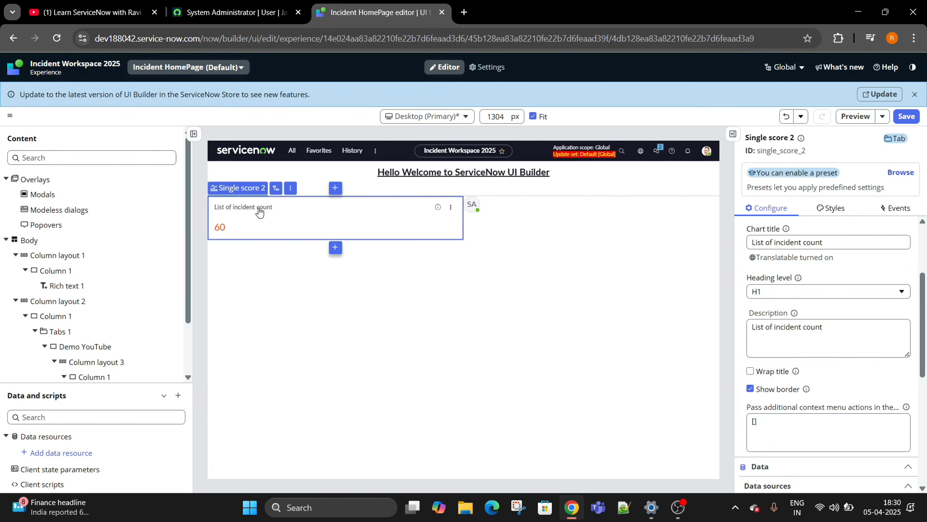
left_click(907, 116)
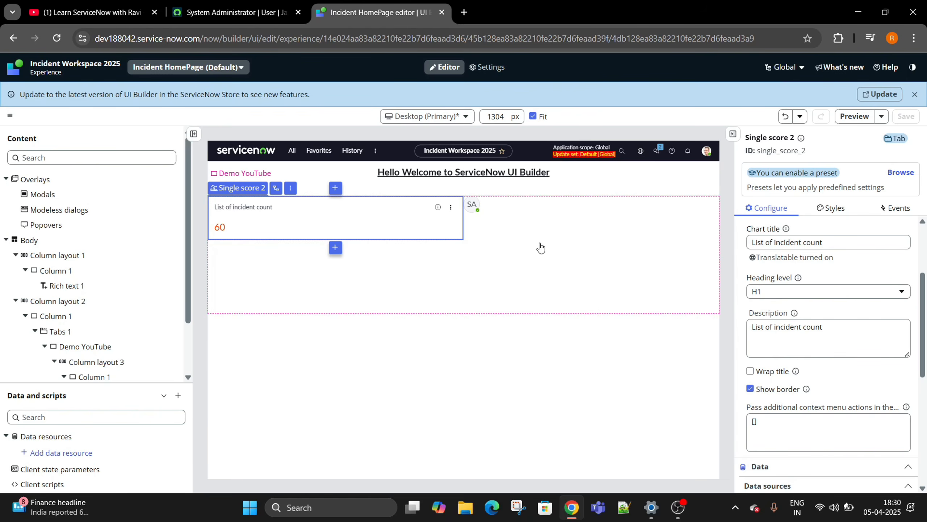
Enable Wrap title for the single score, check its additional context menu actions without changing them, and save the page
scroll(839, 376, "down", 3)
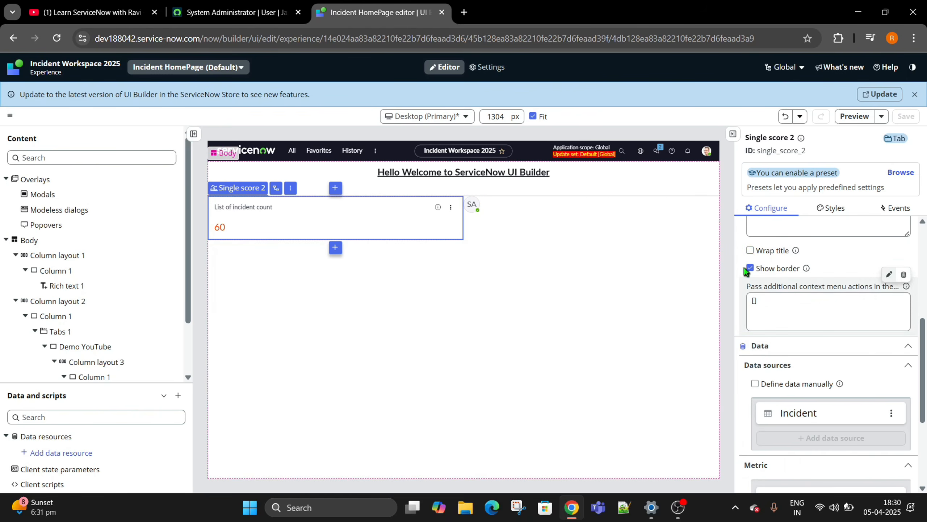
left_click(750, 251)
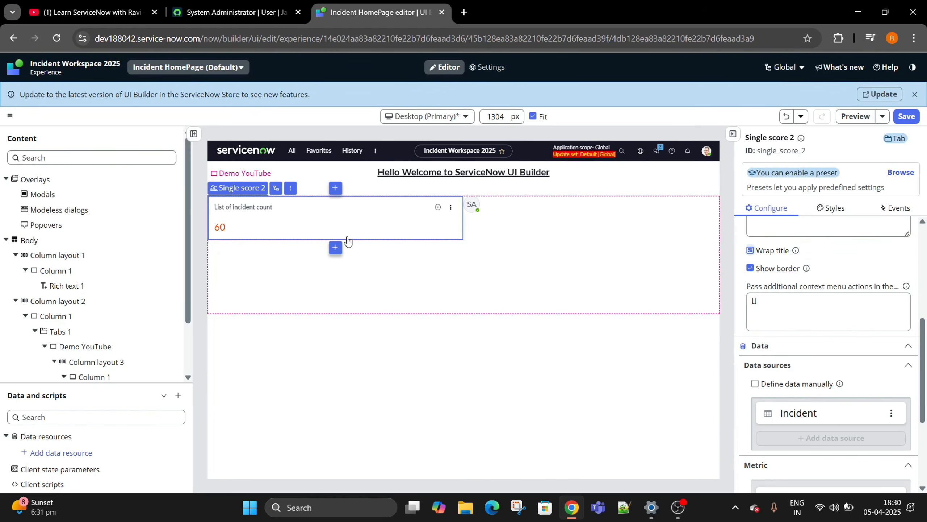
left_click(145, 242)
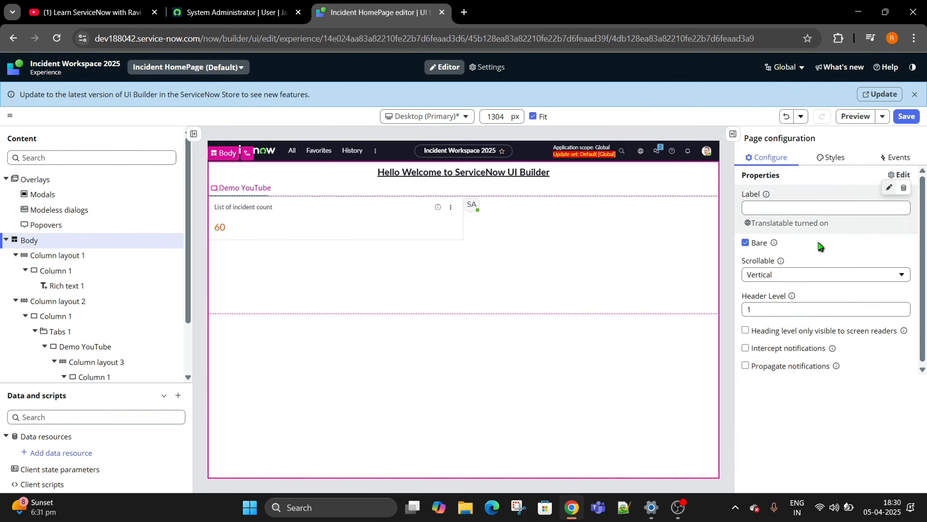
left_click(370, 221)
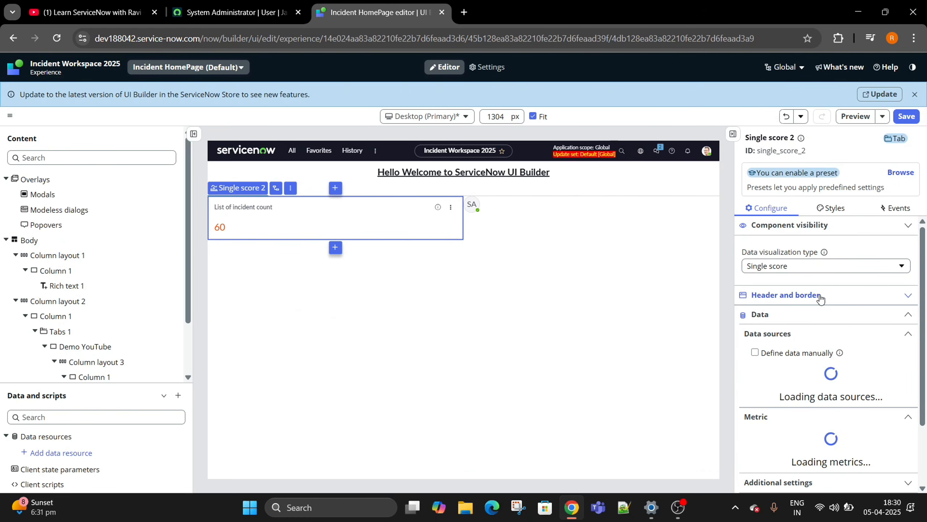
left_click(822, 297)
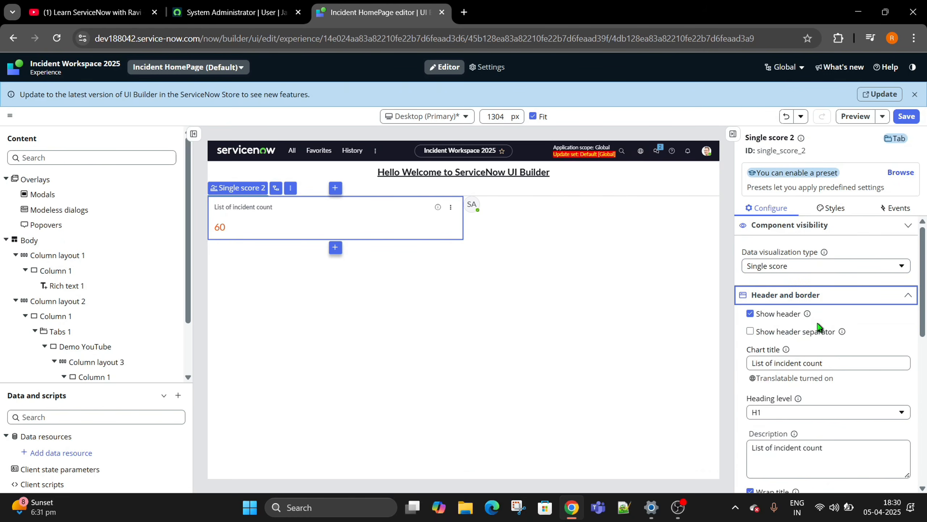
scroll(817, 330, "down", 6)
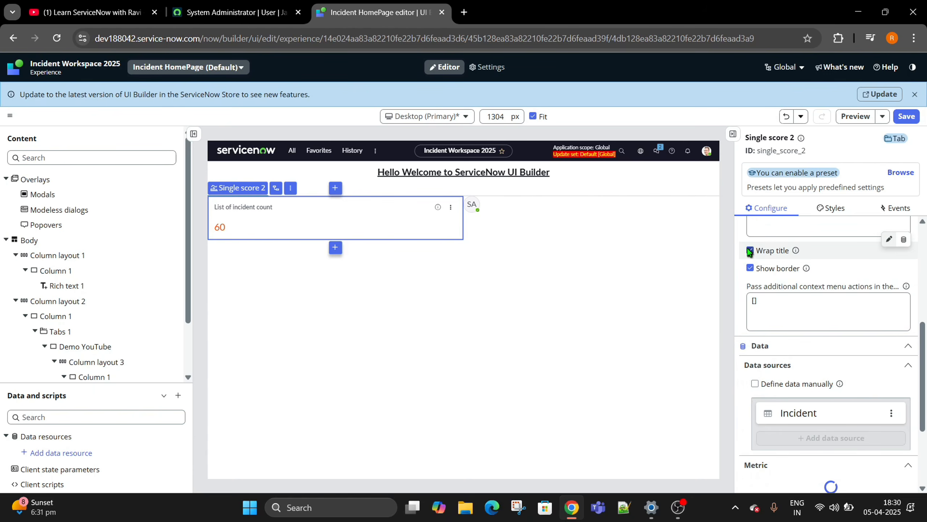
scroll(766, 278, "down", 2)
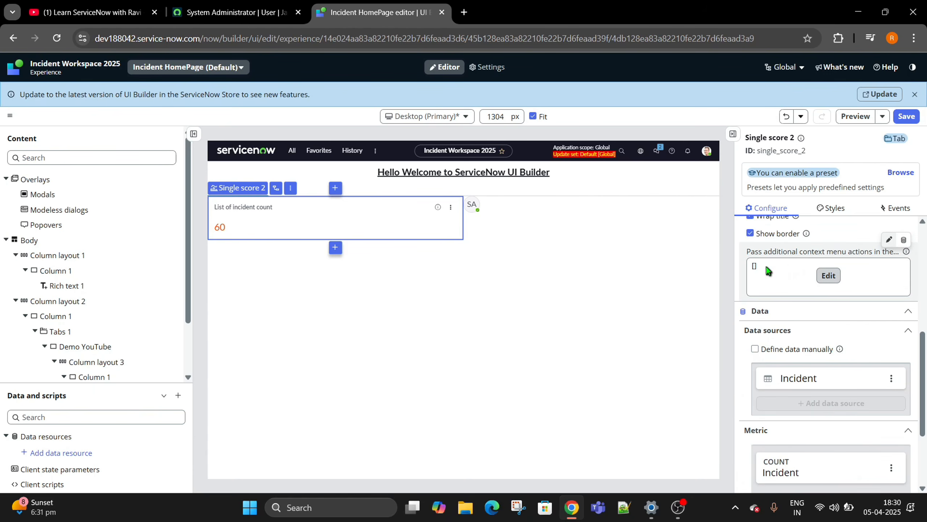
left_click(829, 275)
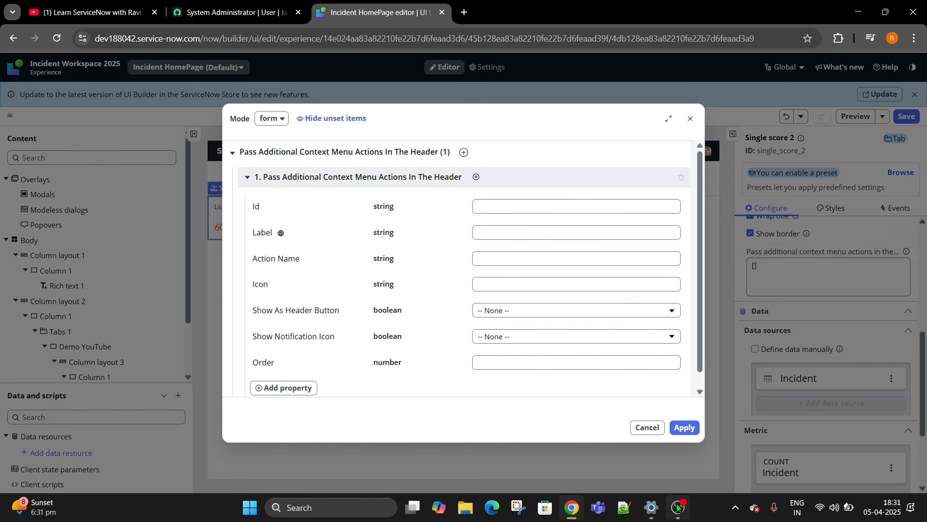
left_click(690, 119)
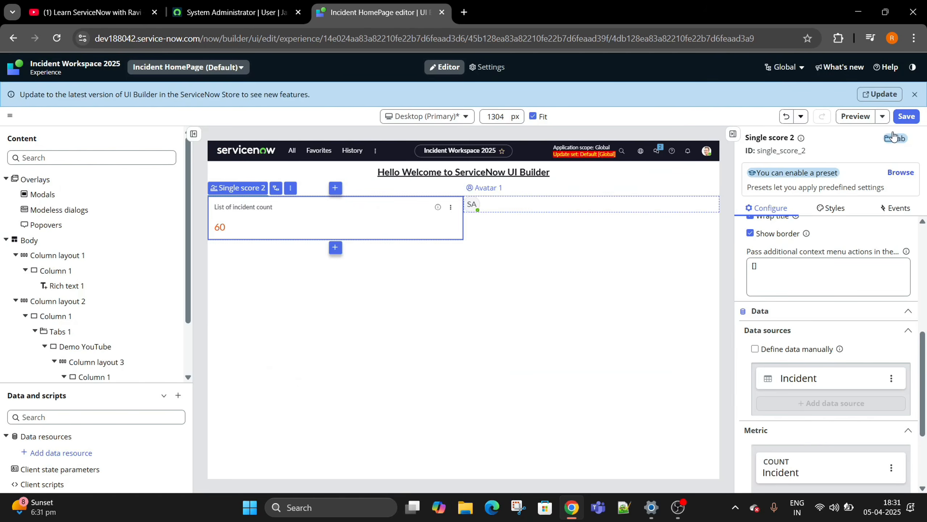
left_click(905, 117)
Open Incident Workspace 2025 in the ServiceNow instance tab and reload it to check the published home page
left_click(217, 5)
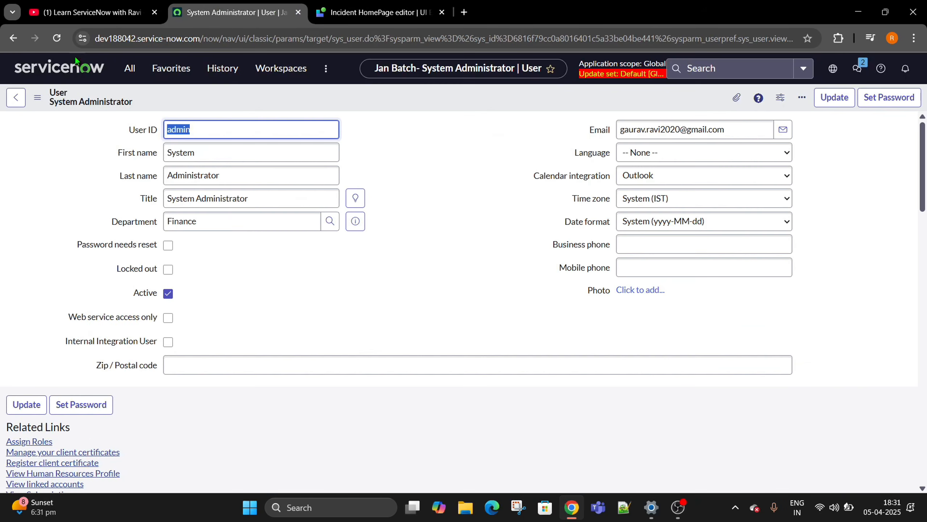
left_click(281, 69)
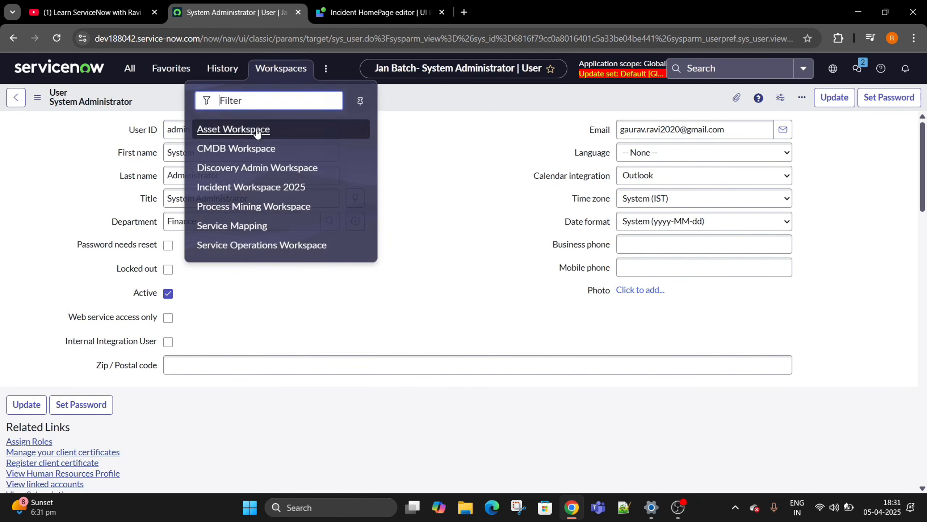
left_click(241, 188)
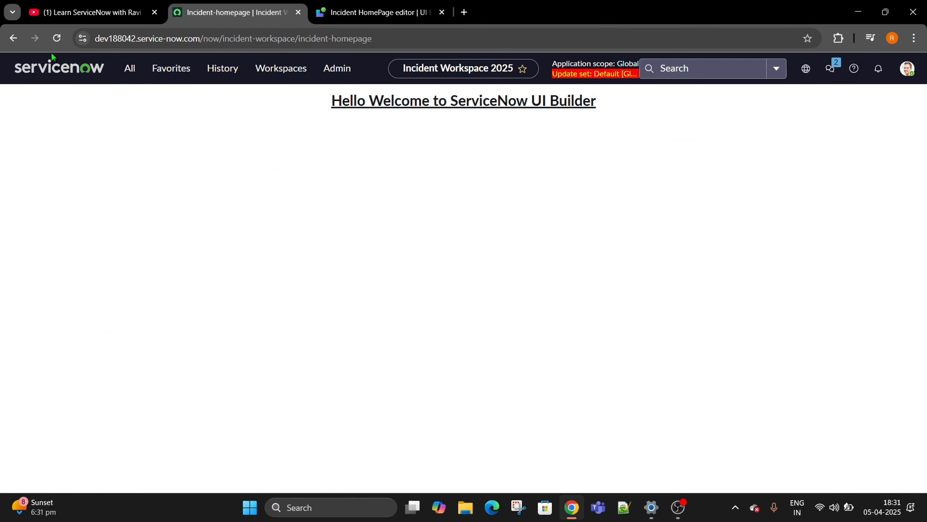
left_click(56, 38)
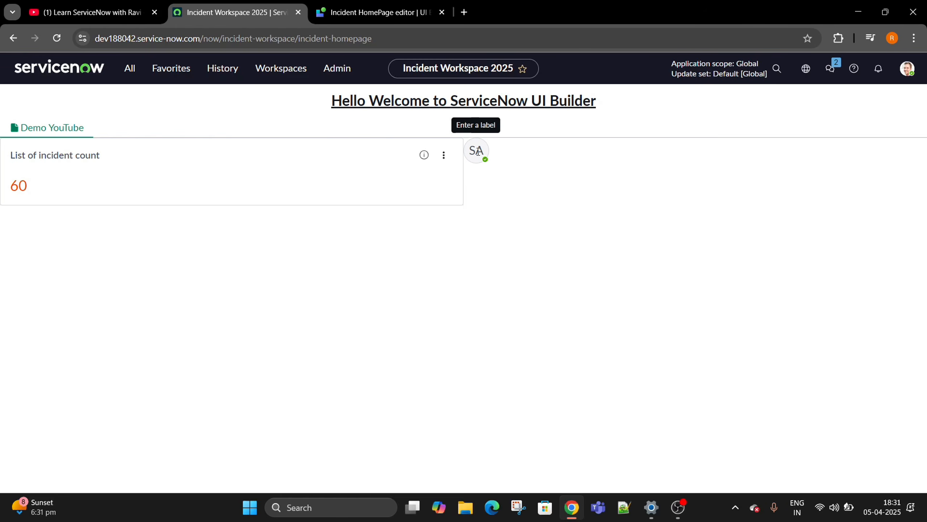
left_click_drag(331, 101, 674, 94)
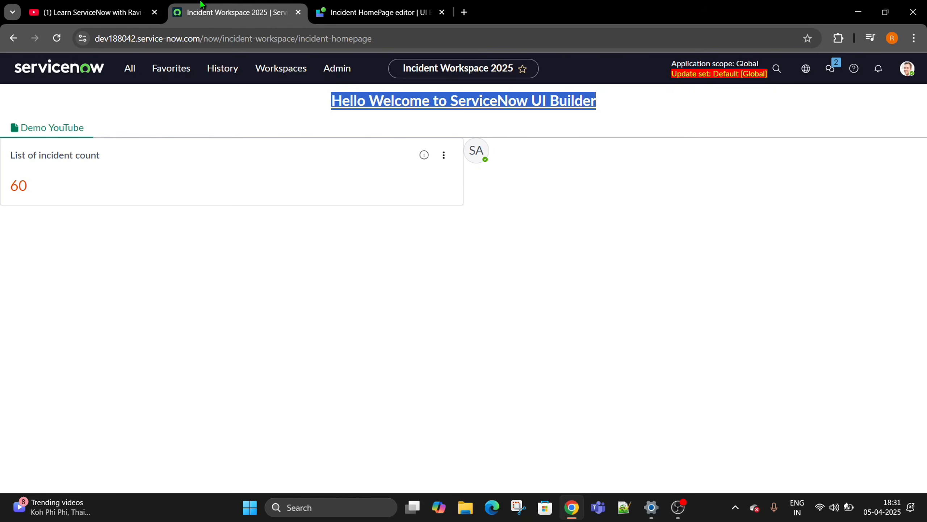
Return to the Incident HomePage editor and examine the content tree's Column layout 2, expanding its Column 1
left_click(437, 8)
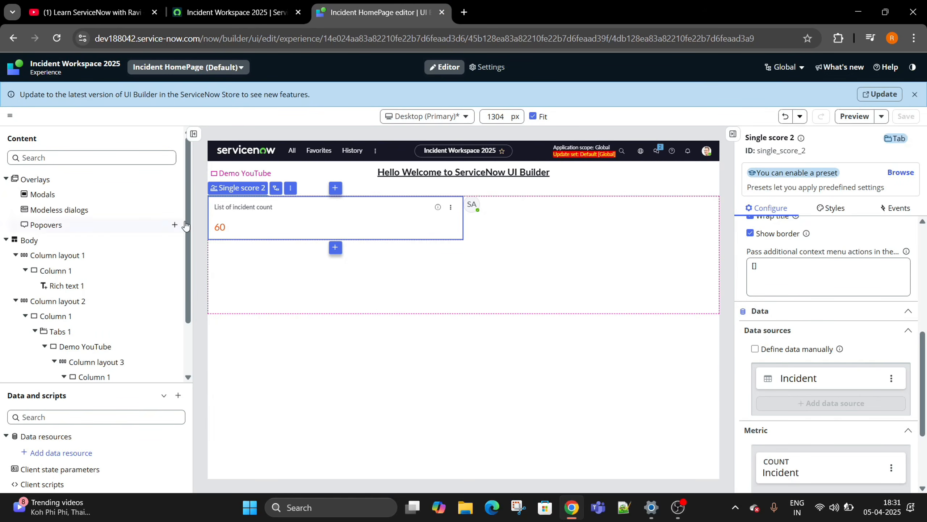
scroll(187, 270, "down", 2)
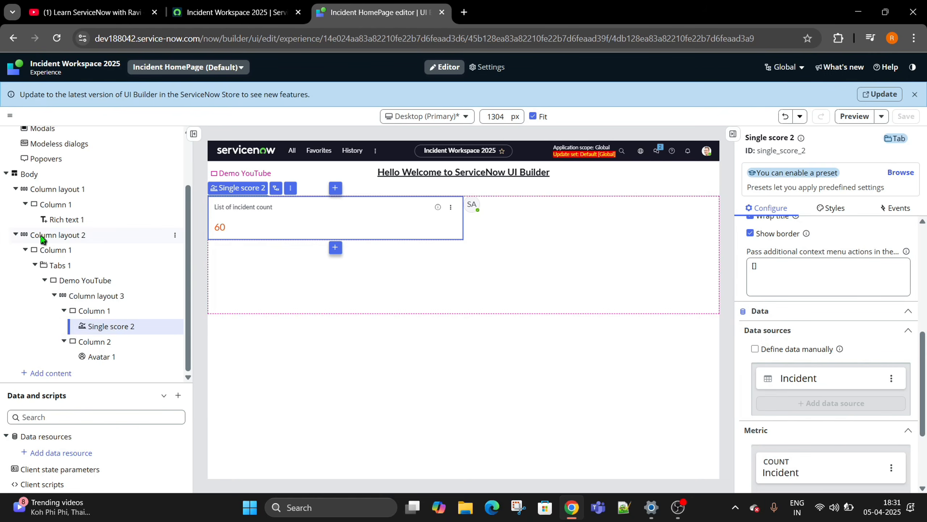
left_click(16, 234)
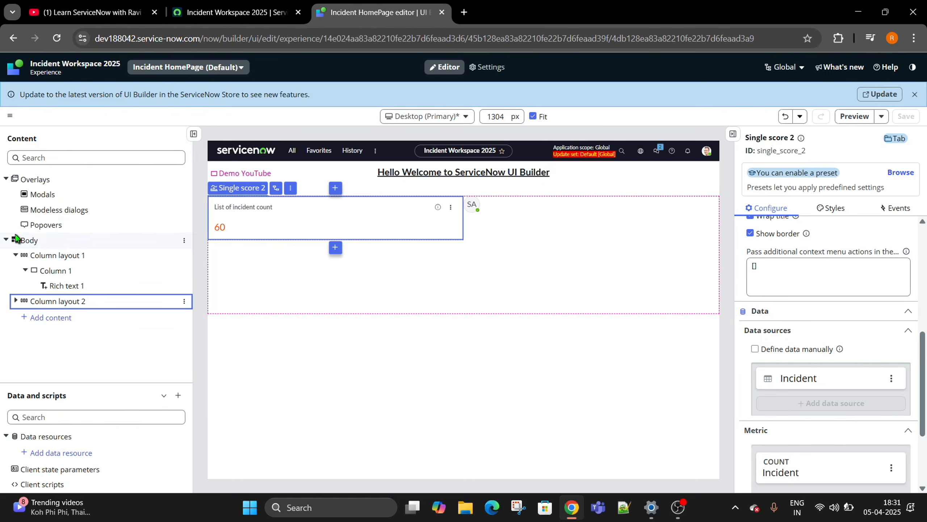
left_click(43, 302)
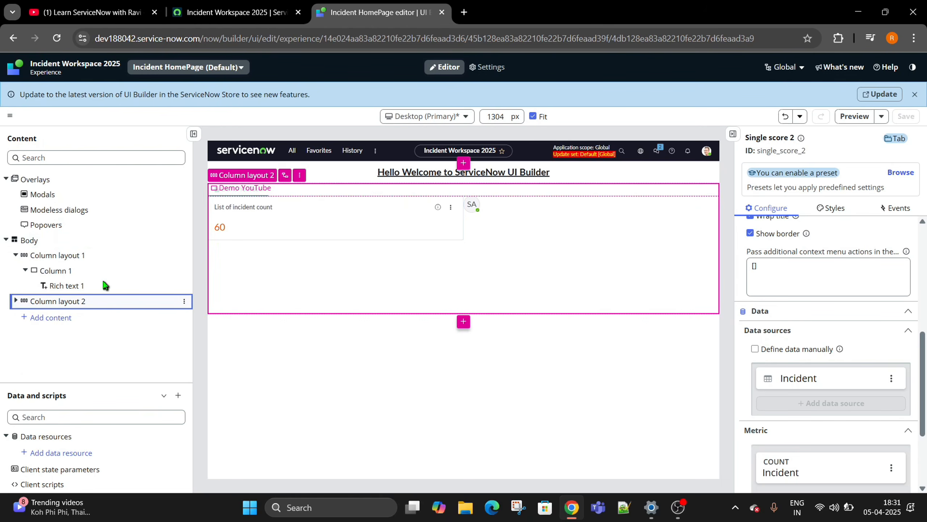
left_click(15, 301)
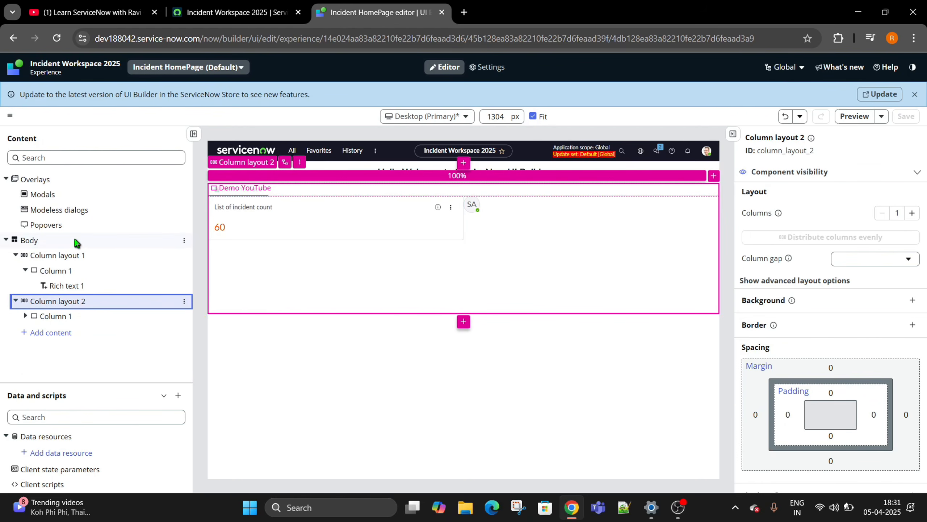
left_click(48, 316)
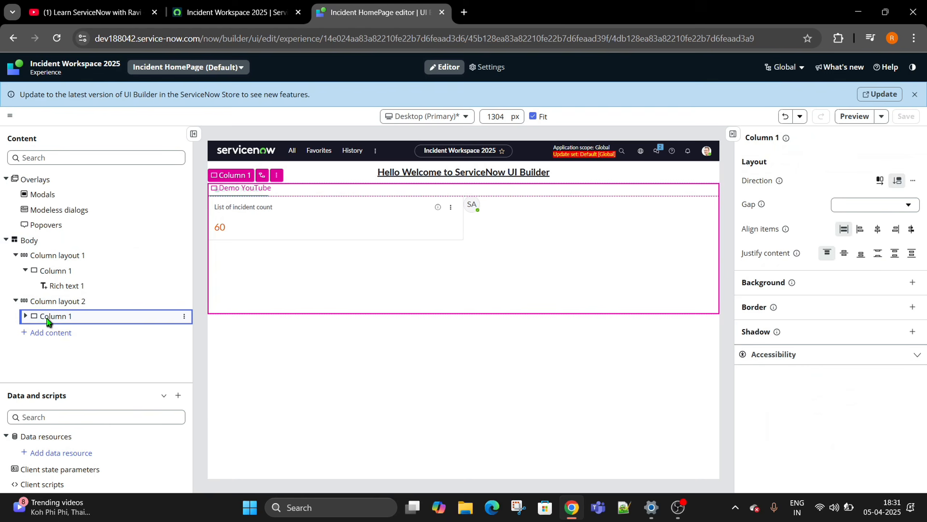
left_click(25, 316)
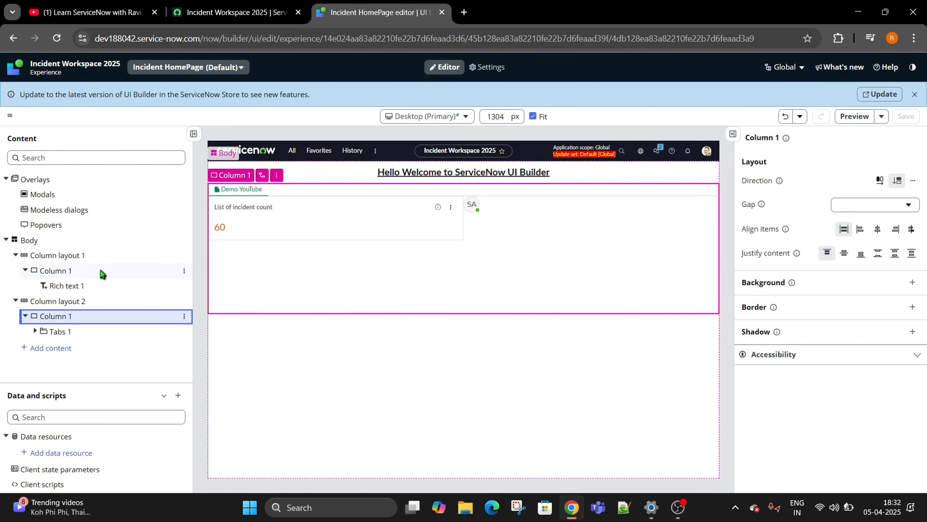
Examine the content tree under Tabs 1, expanding it through the Demo YouTube tab to Column layout 3
left_click(55, 331)
left_click(35, 331)
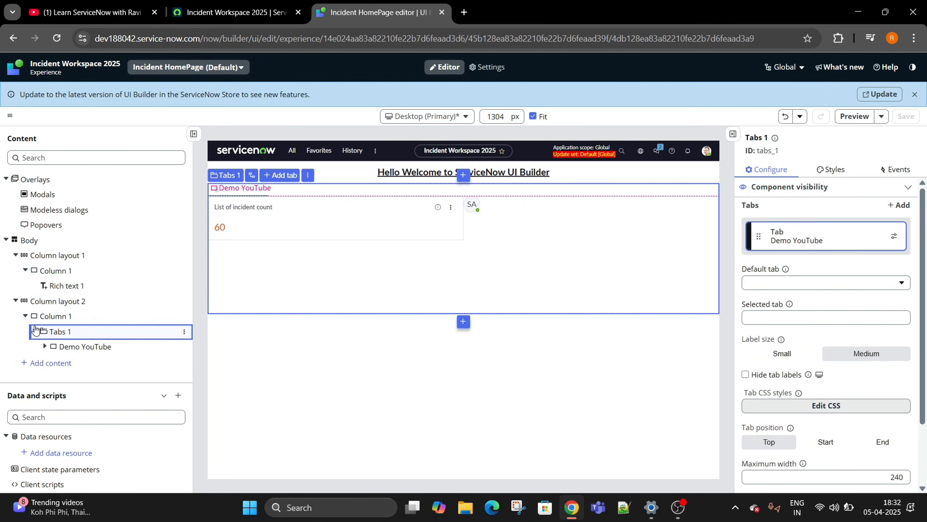
left_click(82, 347)
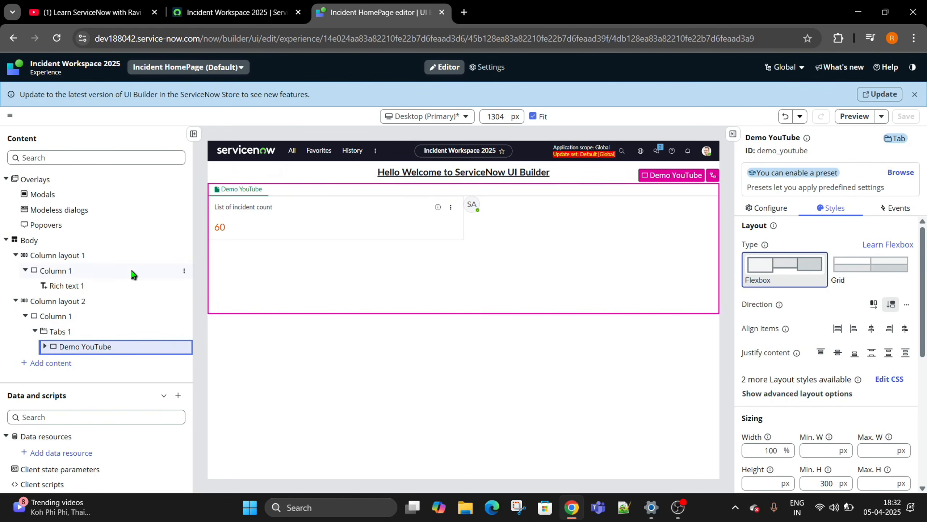
left_click(45, 346)
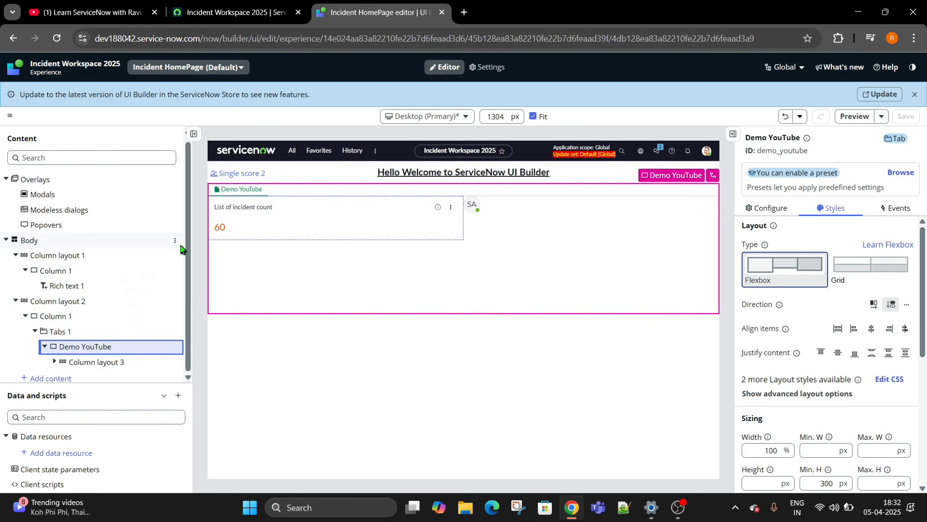
scroll(180, 245, "down", 1)
left_click(94, 356)
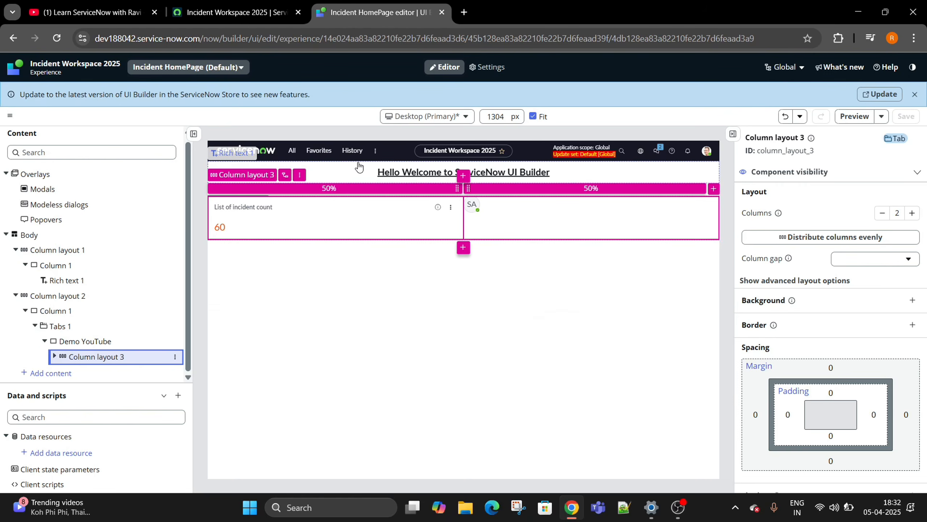
Add a Stylized text component after Rich text 1 in Column layout 1, without applying a preset
left_click(69, 283)
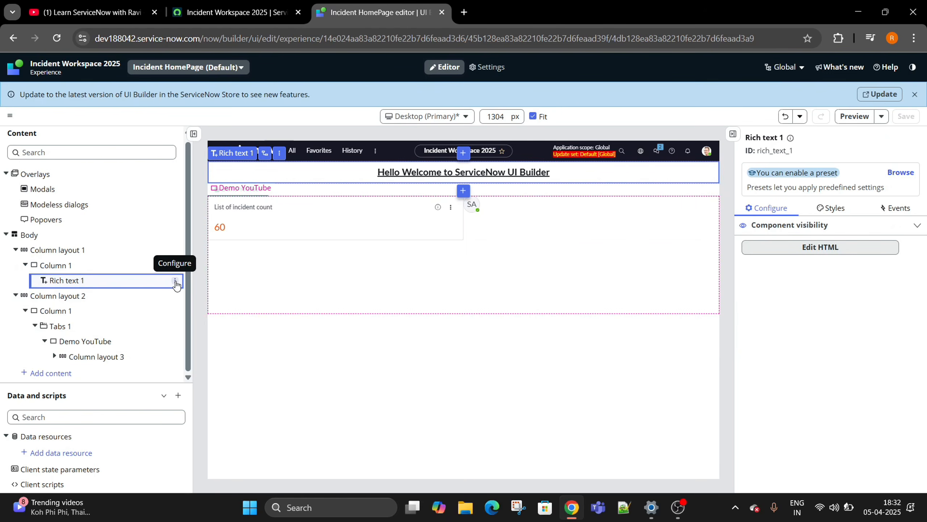
left_click(175, 280)
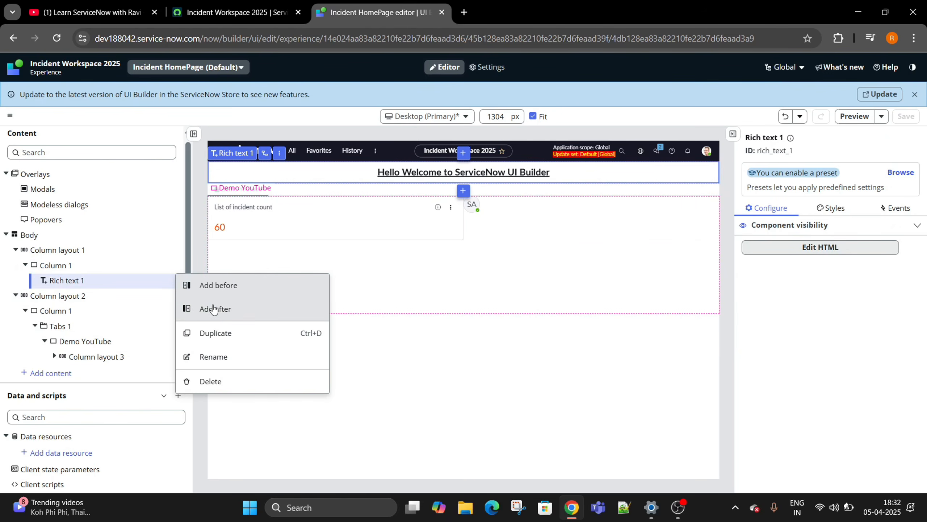
left_click(215, 316)
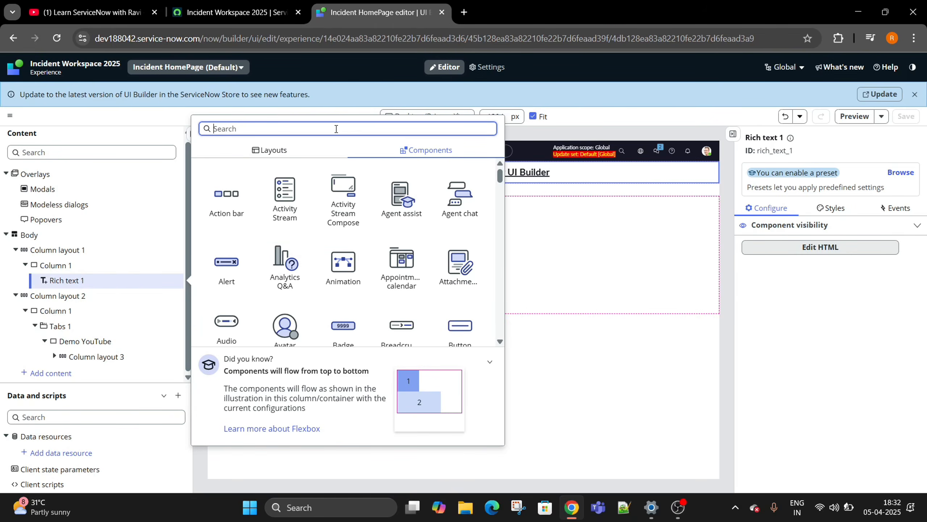
type("text")
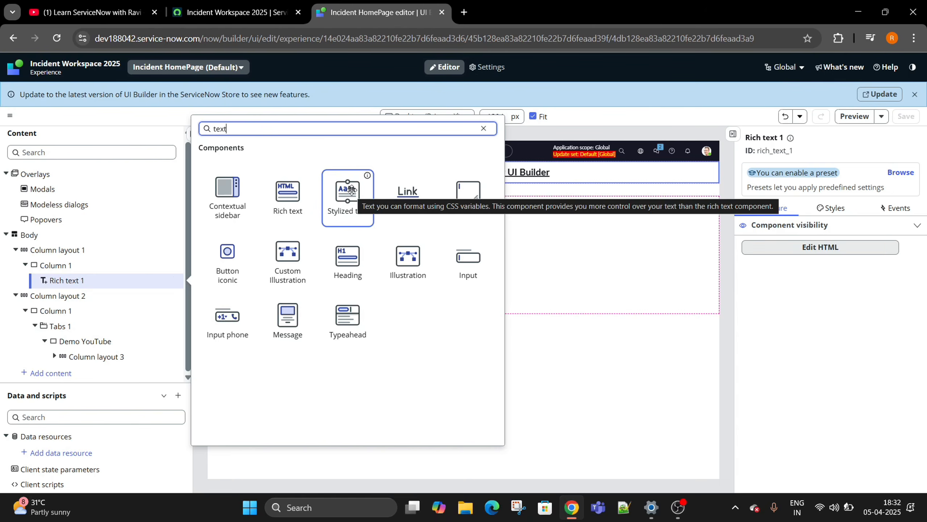
left_click(352, 190)
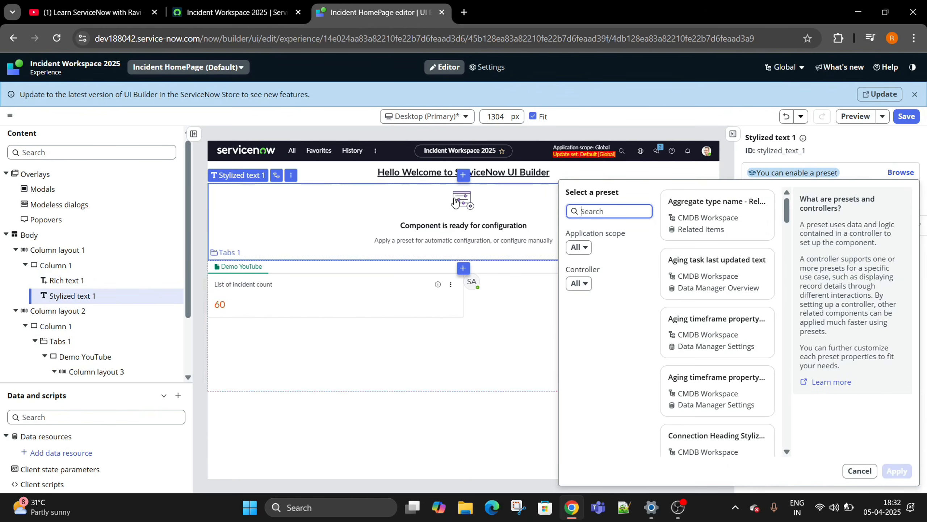
left_click(860, 471)
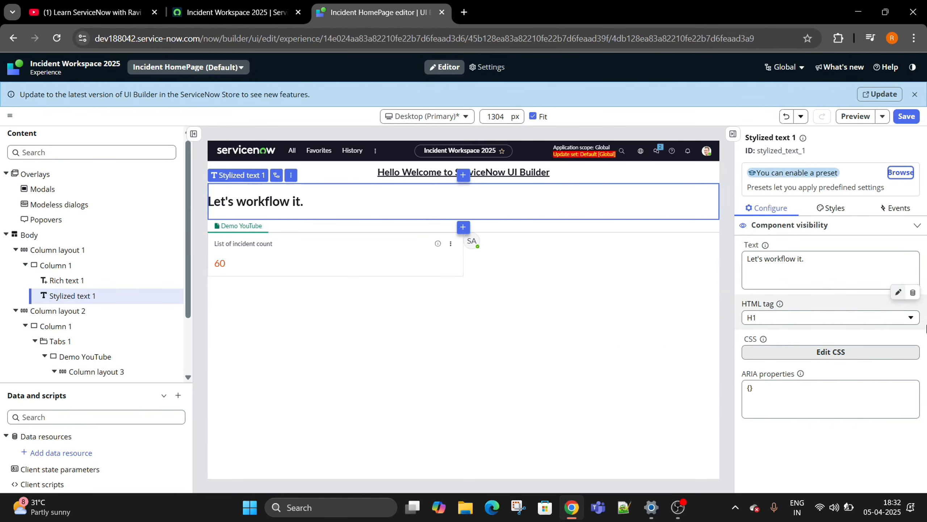
Set the new stylized text's content to "Hello Admin" and save the page
left_click(805, 258)
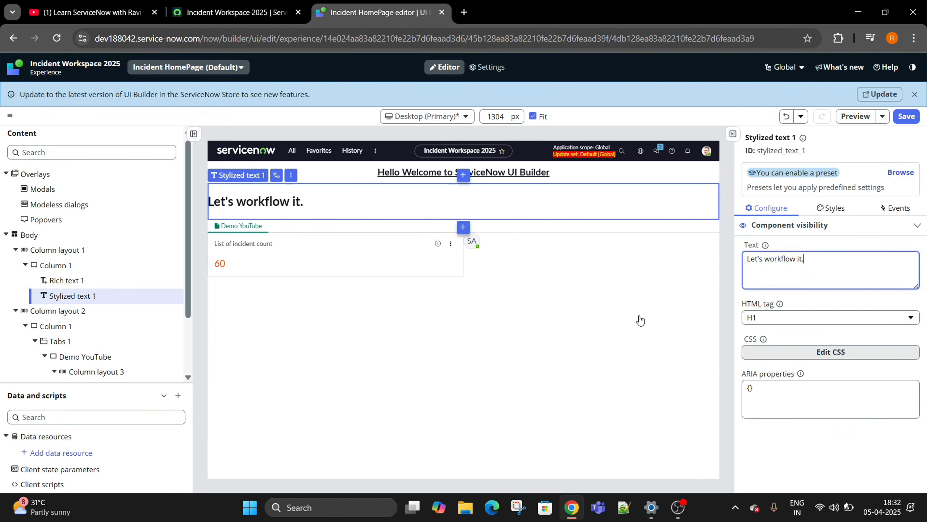
left_click_drag(829, 258, 751, 258)
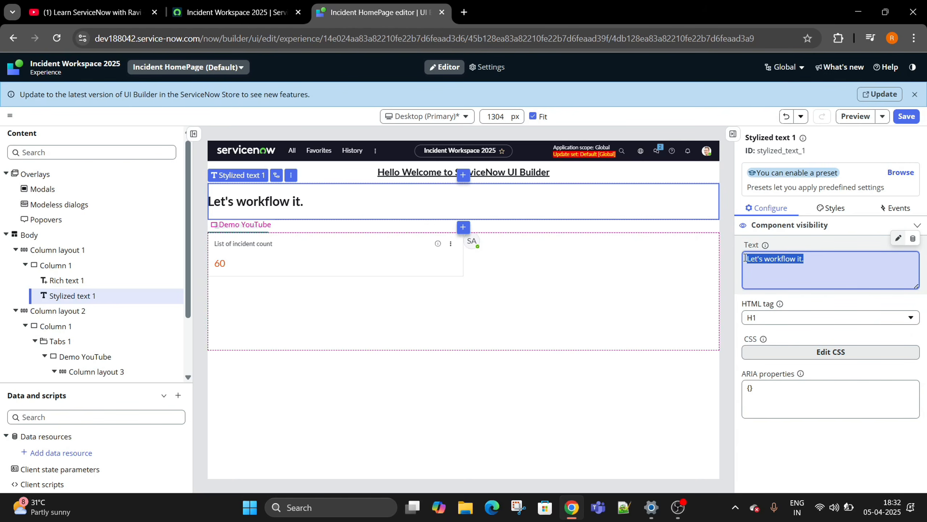
key("BackSpace")
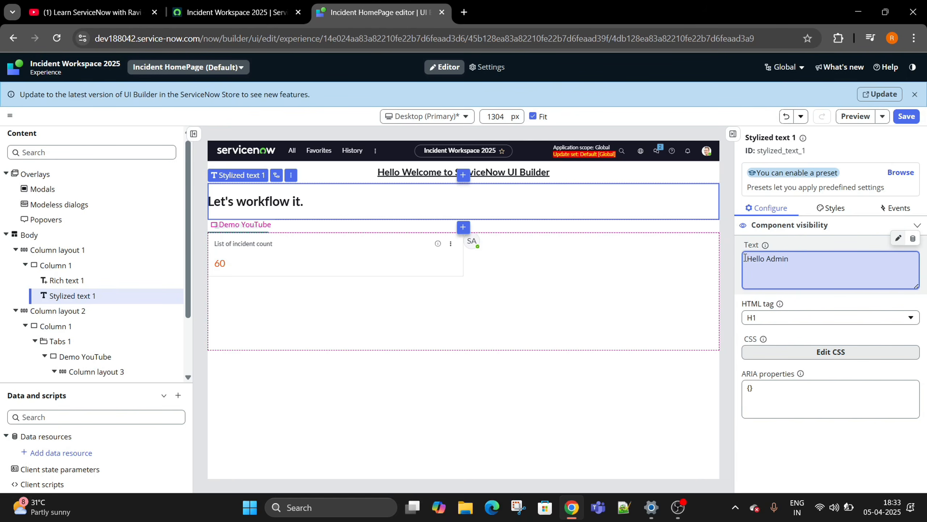
left_click(774, 452)
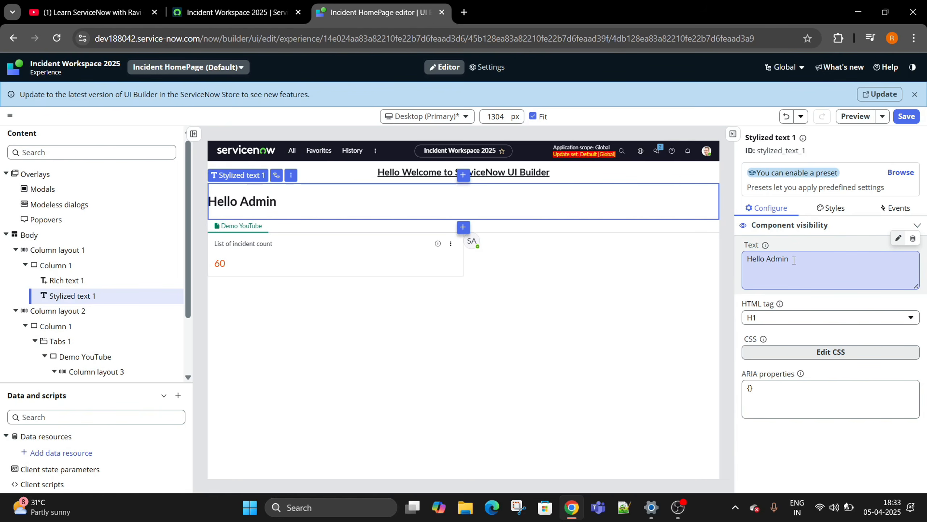
left_click(901, 116)
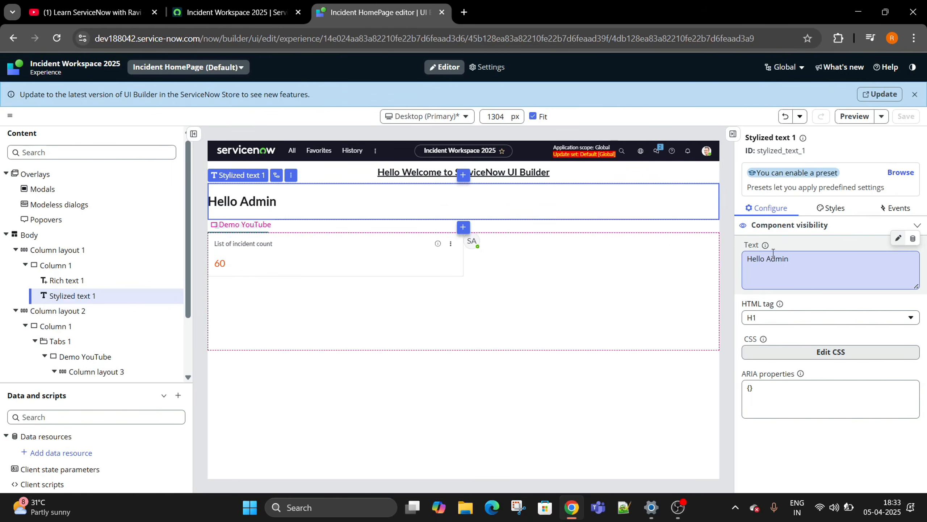
Check the stylized text on the published Incident Workspace 2025 home page and return to the page editor
left_click_drag(804, 262, 769, 261)
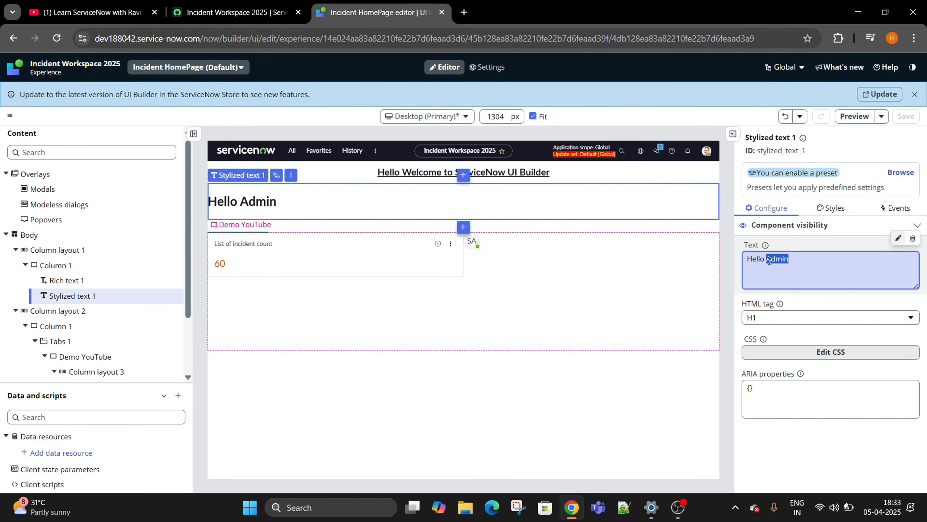
left_click(234, 12)
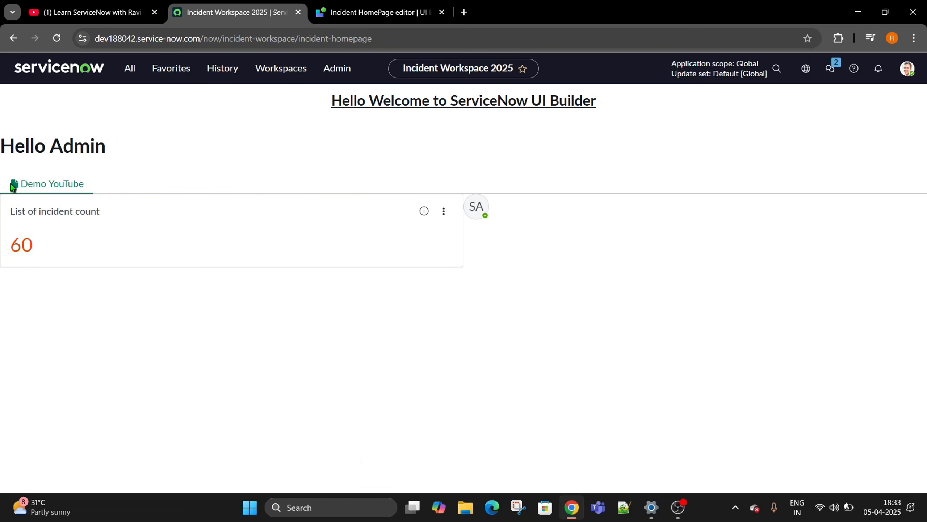
left_click(379, 12)
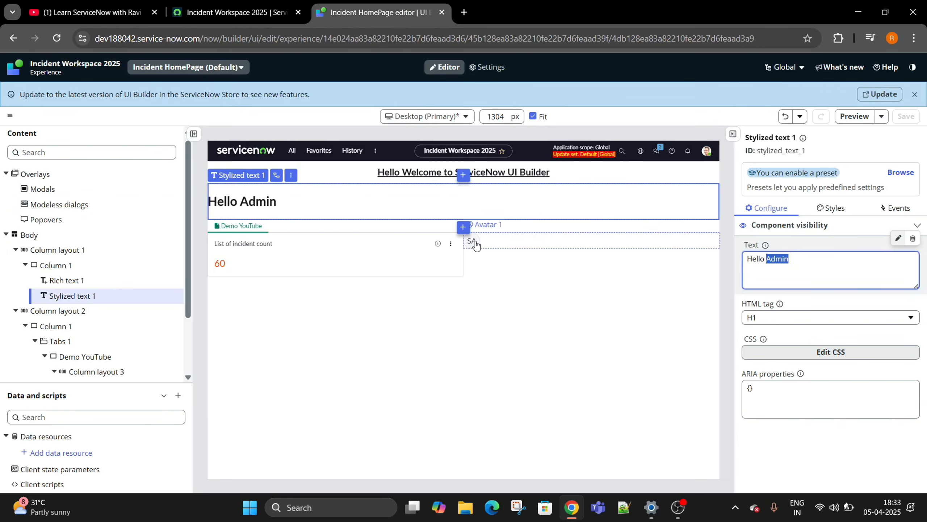
Move the avatar from Column 2 to between the rich text and stylized text, save, and view the published home page
left_click_drag(469, 238, 213, 210)
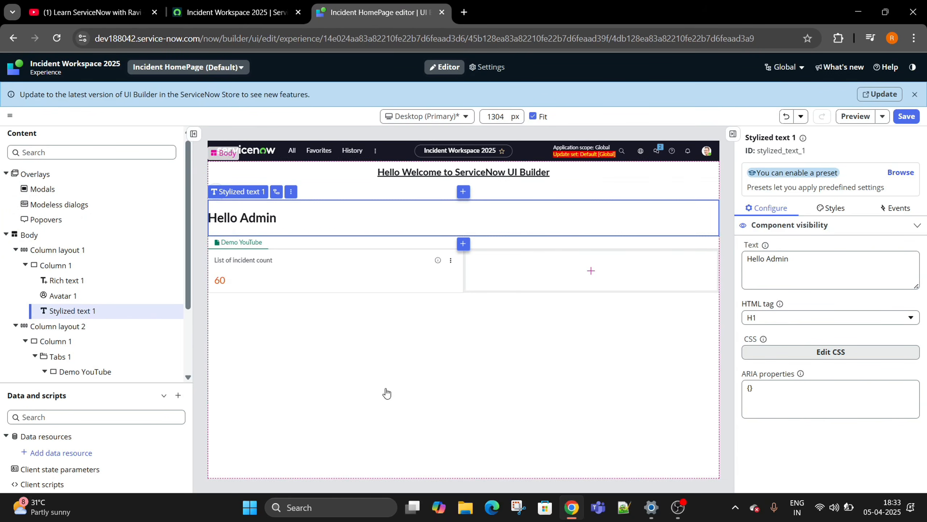
left_click(907, 116)
left_click(270, 5)
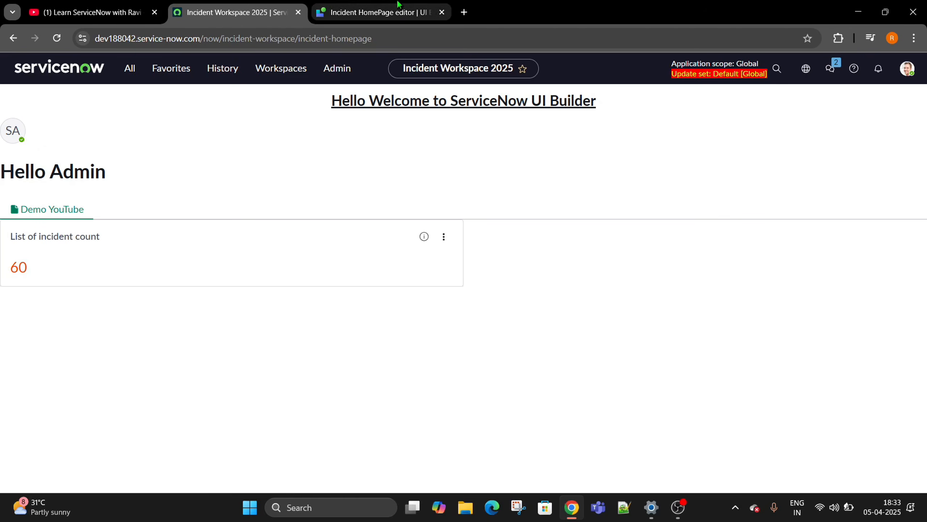
Return to the Incident HomePage editor and delete the empty Column 2 beside the single score
left_click(401, 12)
right_click(582, 276)
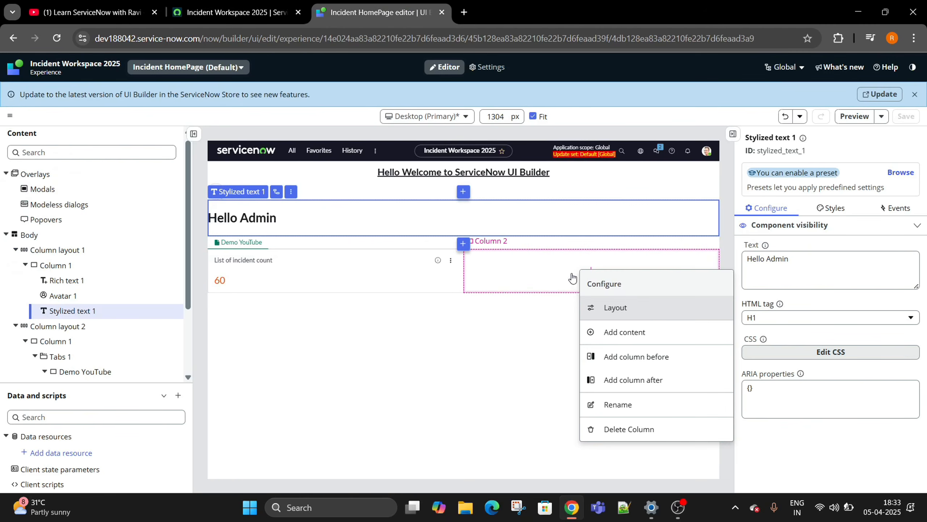
left_click(620, 429)
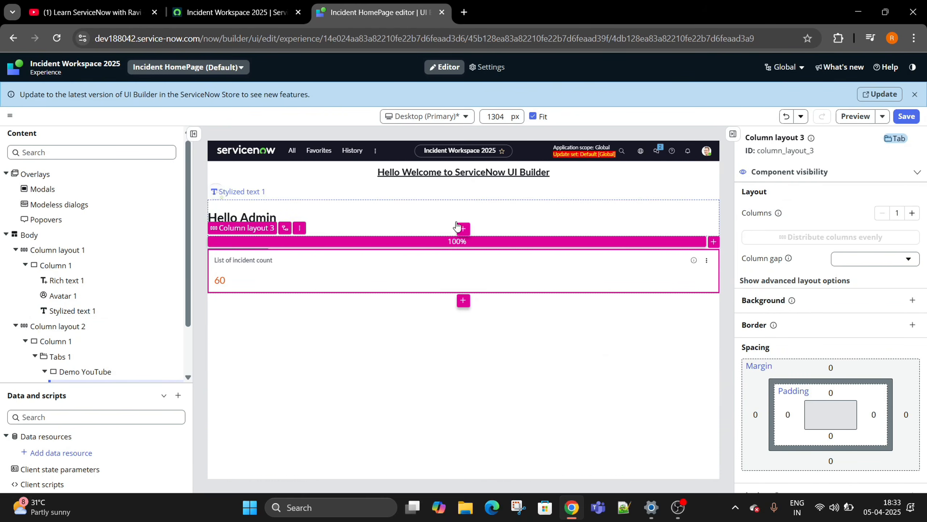
Bind the stylized text's Text property to the page property session > user > lastName and apply it
left_click(398, 216)
left_click(786, 258)
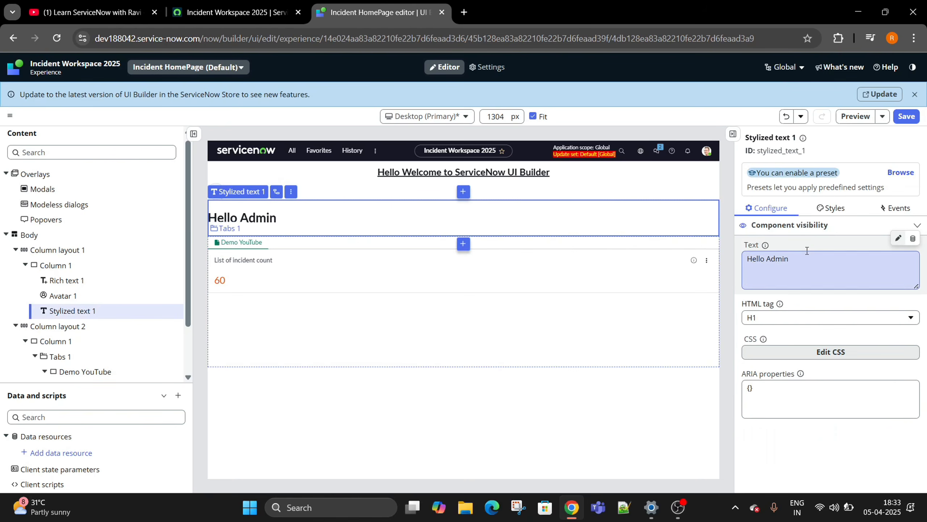
left_click_drag(789, 258, 768, 259)
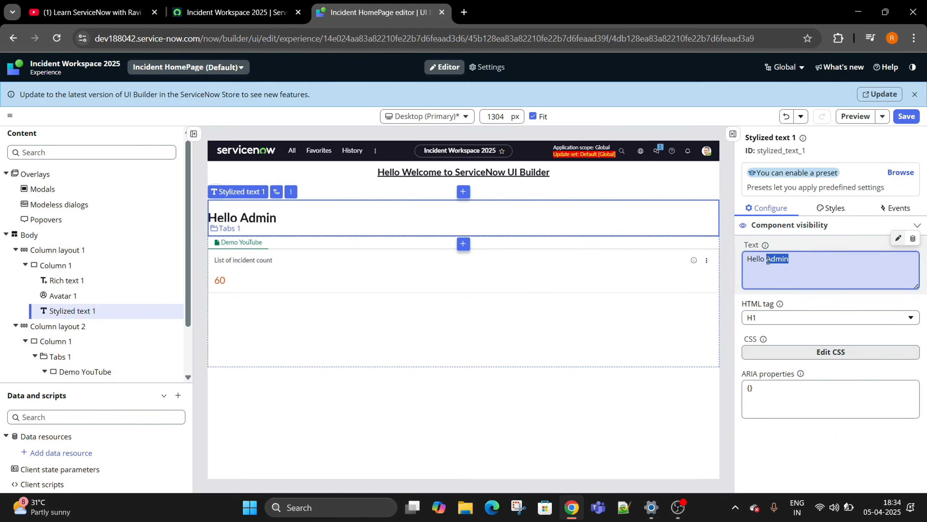
left_click(912, 239)
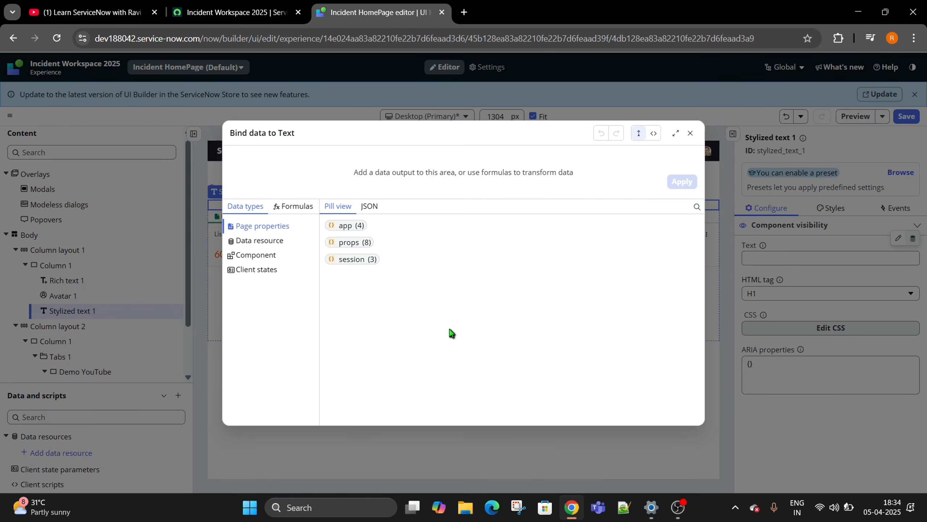
left_click(358, 263)
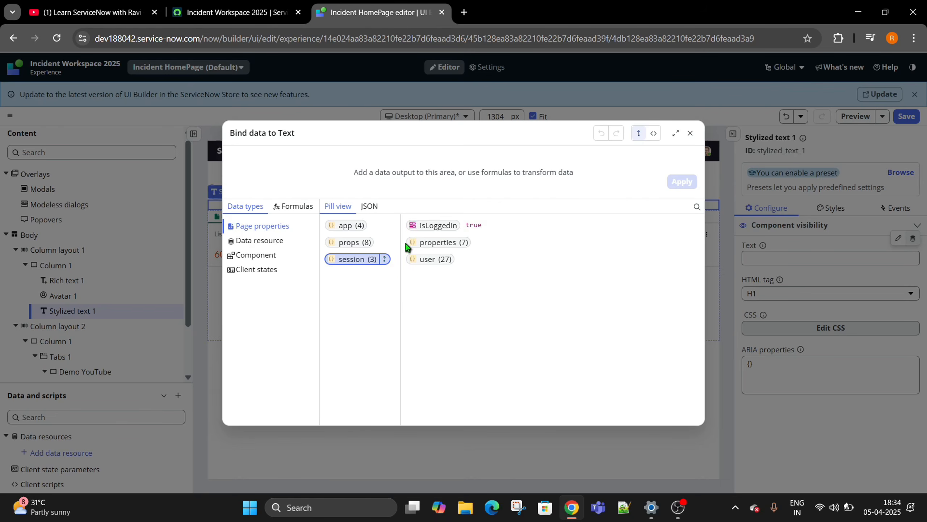
left_click(427, 259)
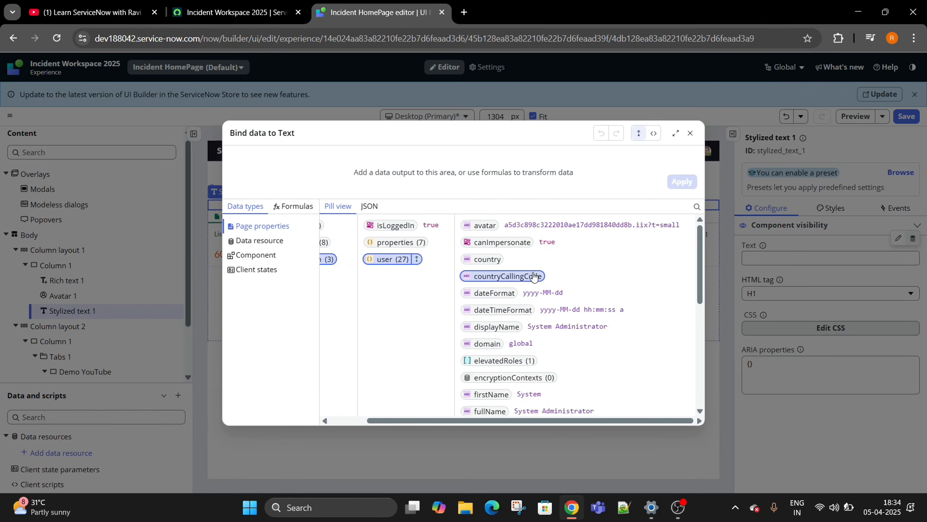
scroll(574, 320, "down", 3)
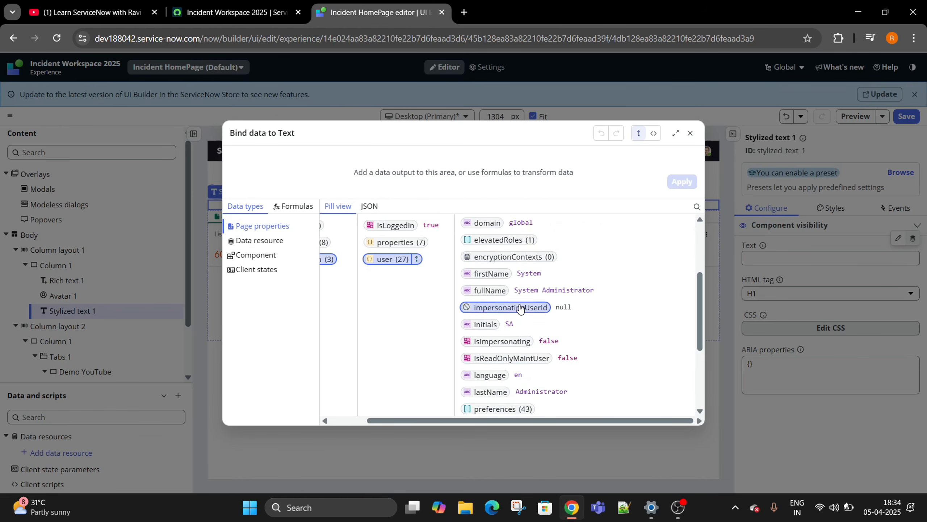
scroll(516, 295, "up", 3)
scroll(515, 294, "down", 5)
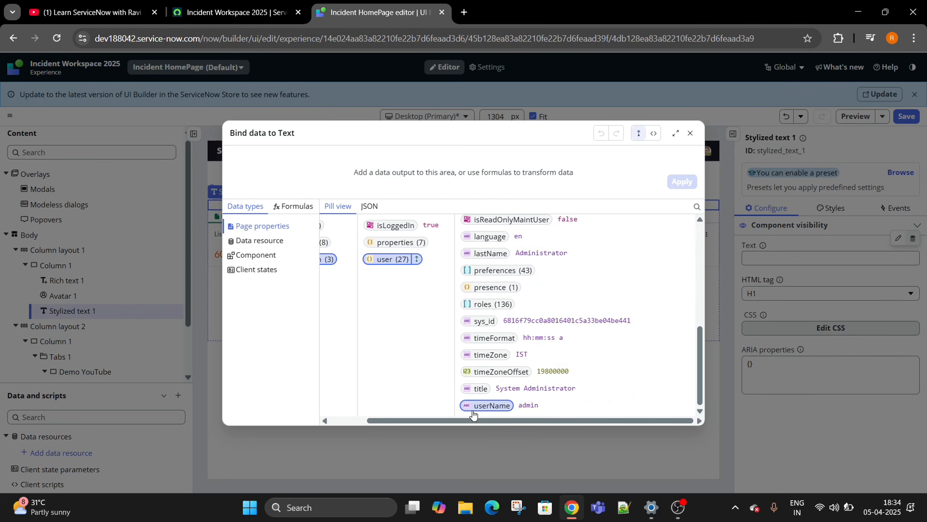
scroll(500, 321, "up", 2)
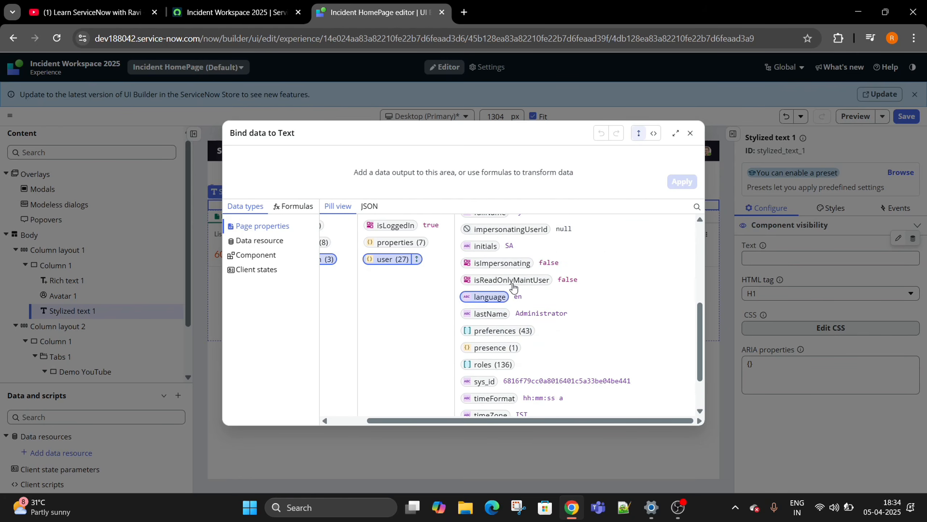
double_click(502, 319)
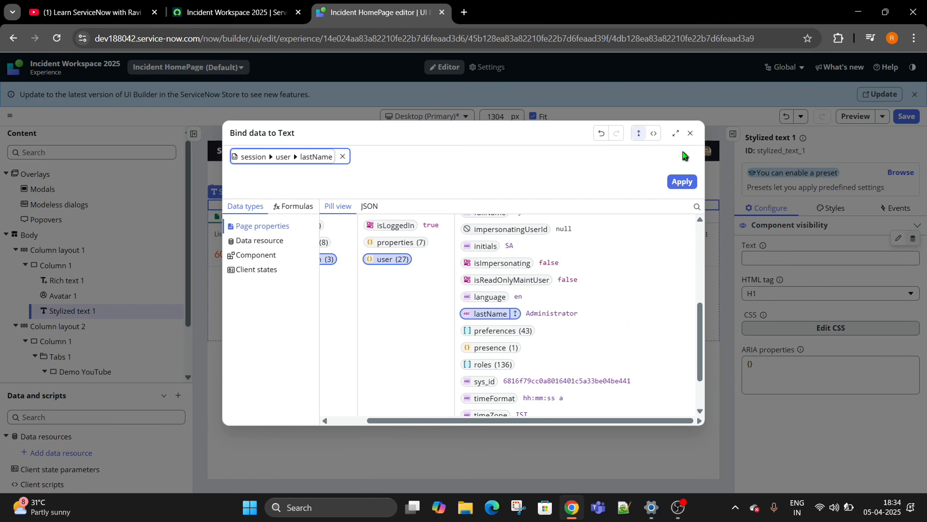
left_click(682, 182)
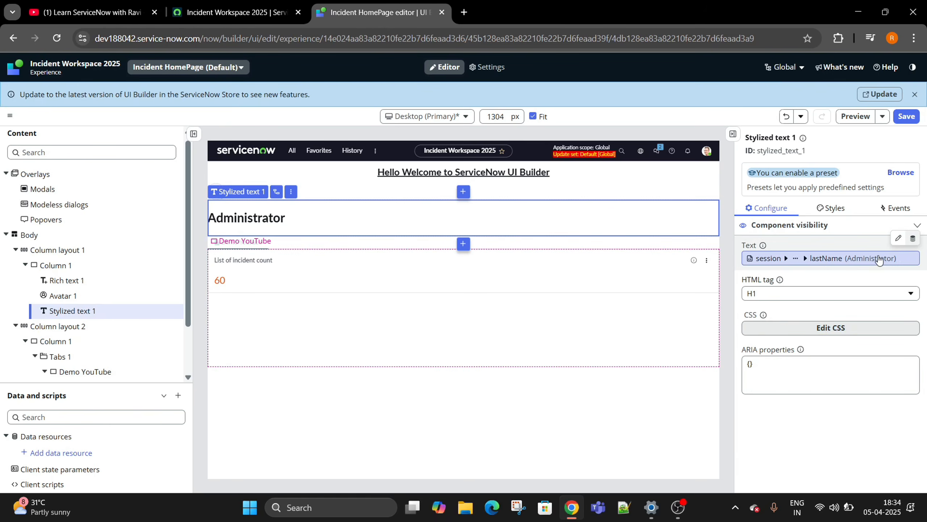
Replace the stylized text's Text binding with a CONCAT formula whose first value is "Hello "
left_click(913, 238)
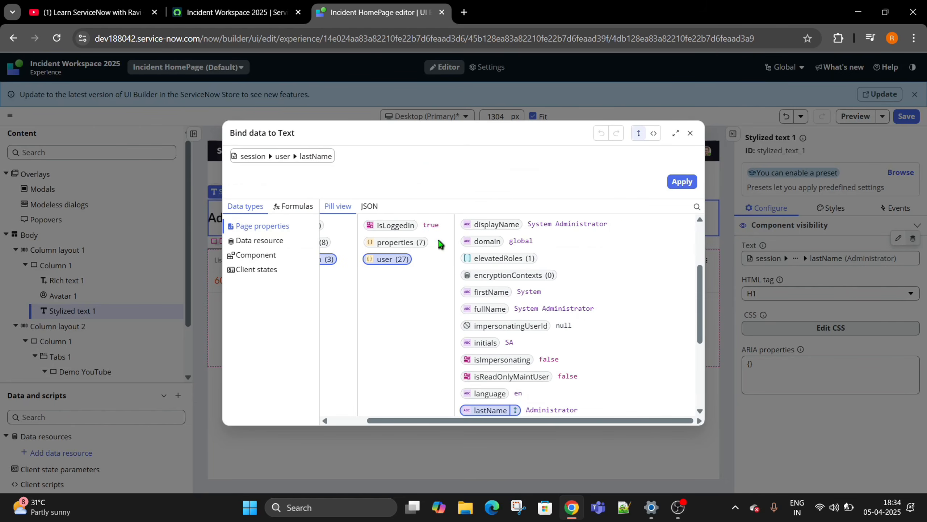
left_click(343, 157)
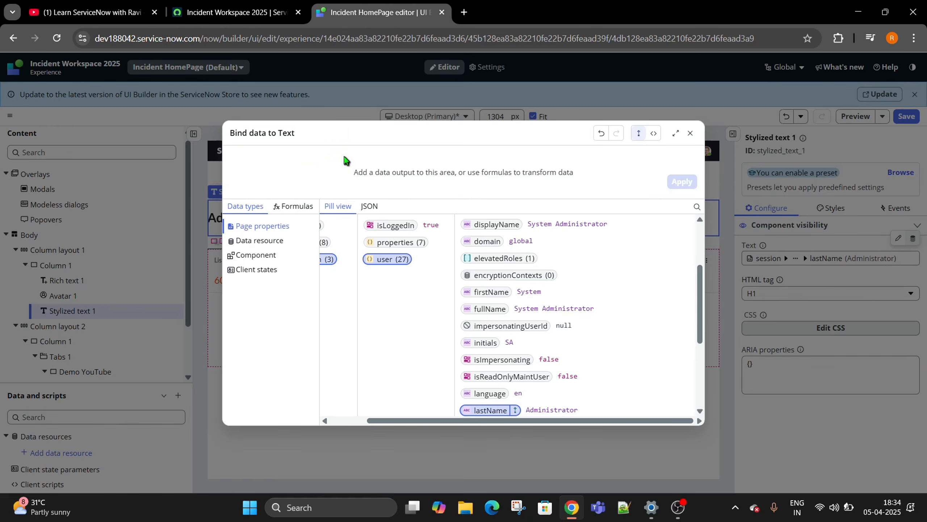
left_click(292, 208)
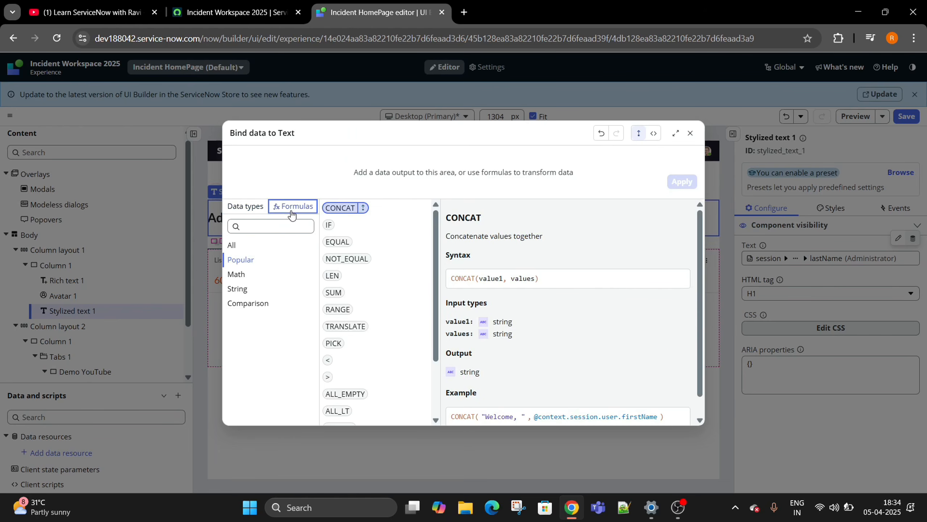
left_click(344, 209)
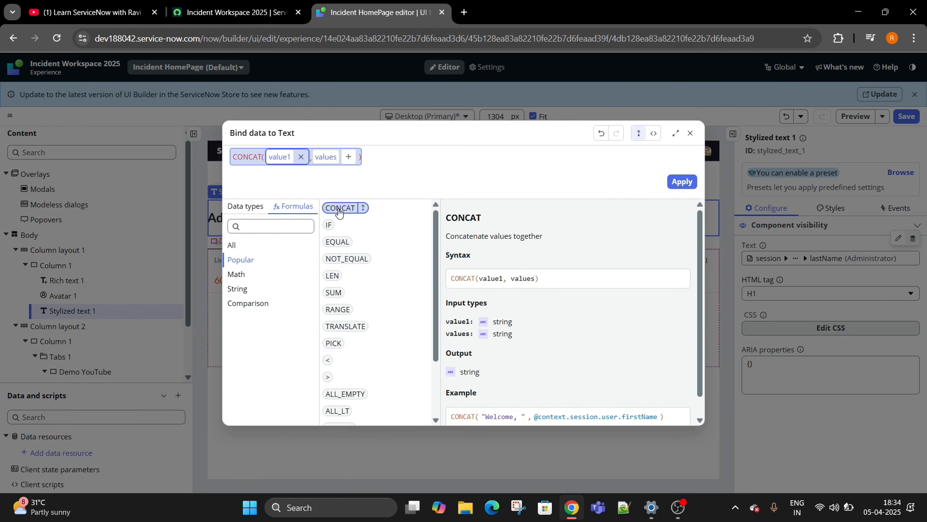
left_click(280, 156)
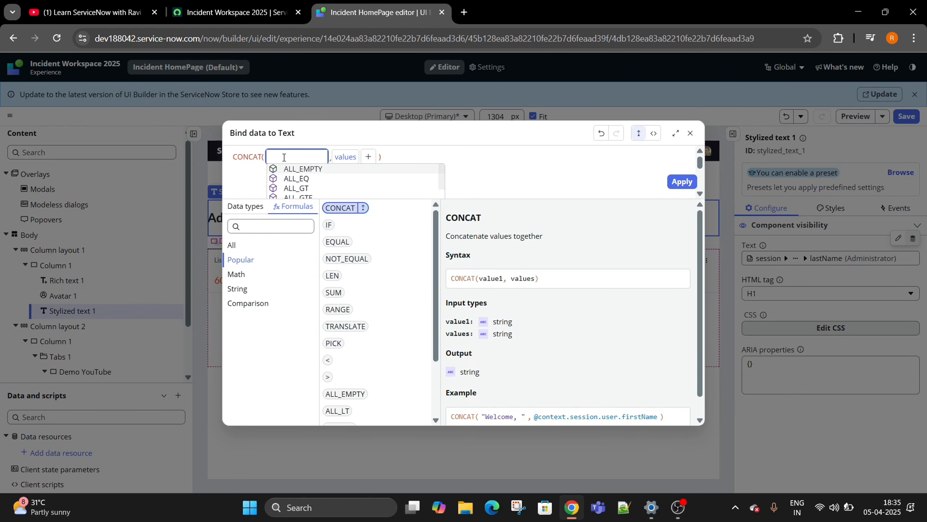
type("\"Hello")
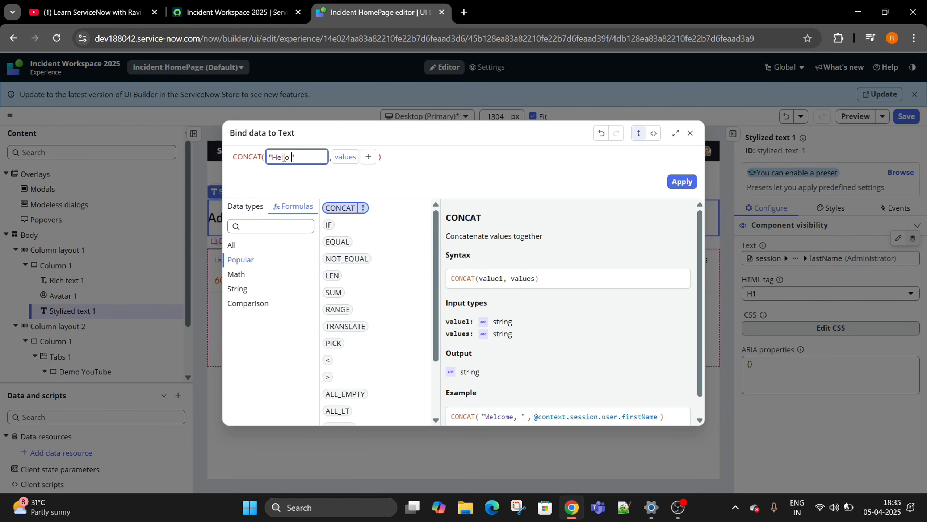
left_click(342, 157)
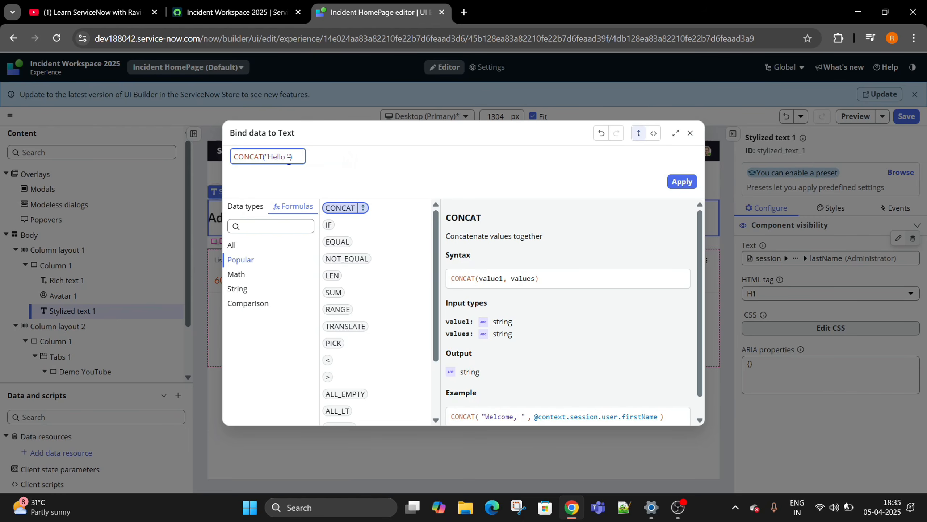
double_click(277, 157)
left_click(293, 156)
left_click(316, 162)
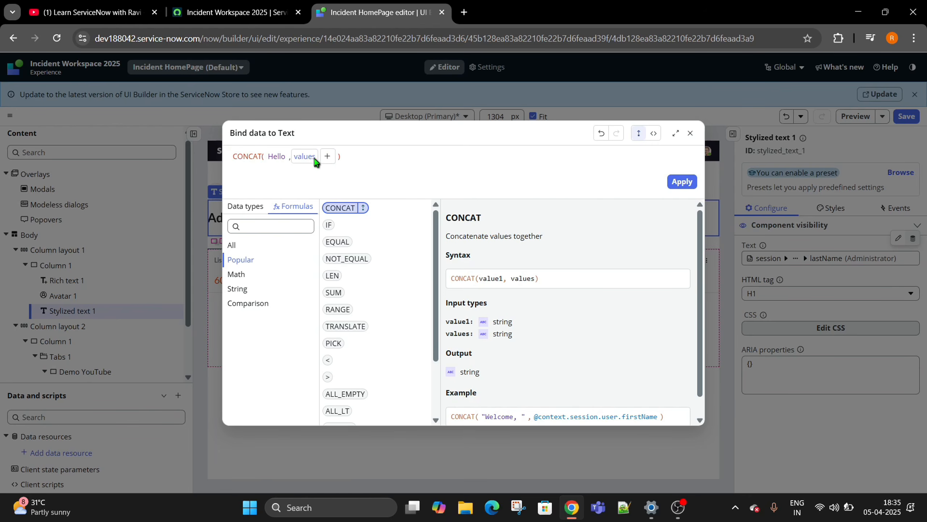
Set the CONCAT formula's second value to the page property session > user > firstName and apply the binding
left_click(307, 156)
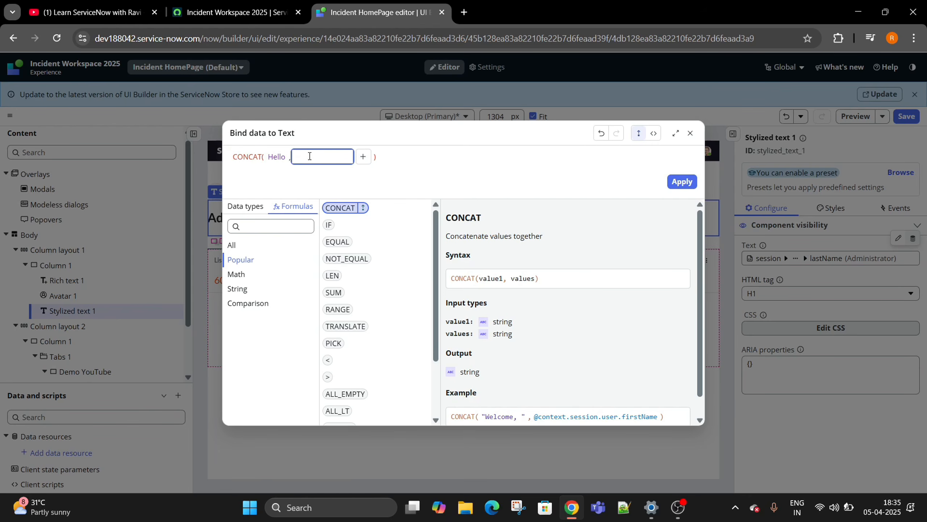
left_click(244, 207)
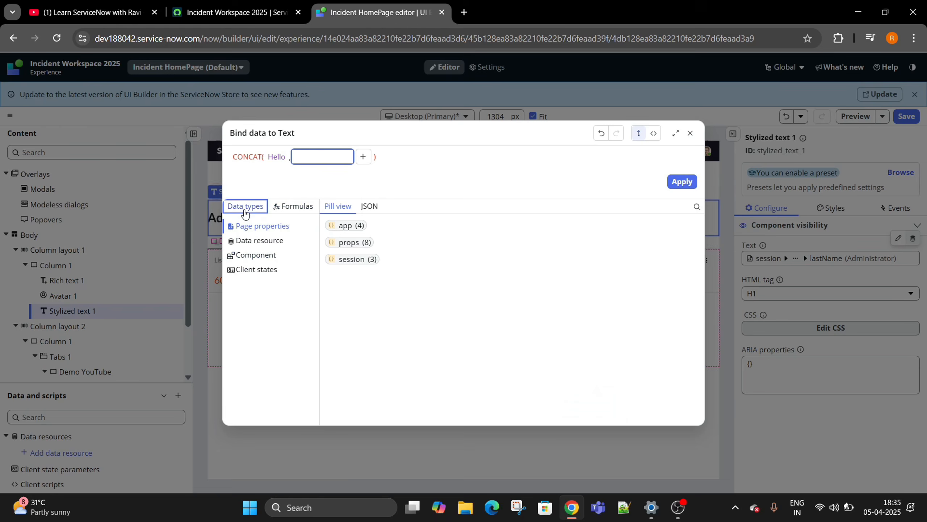
left_click(349, 260)
left_click(436, 260)
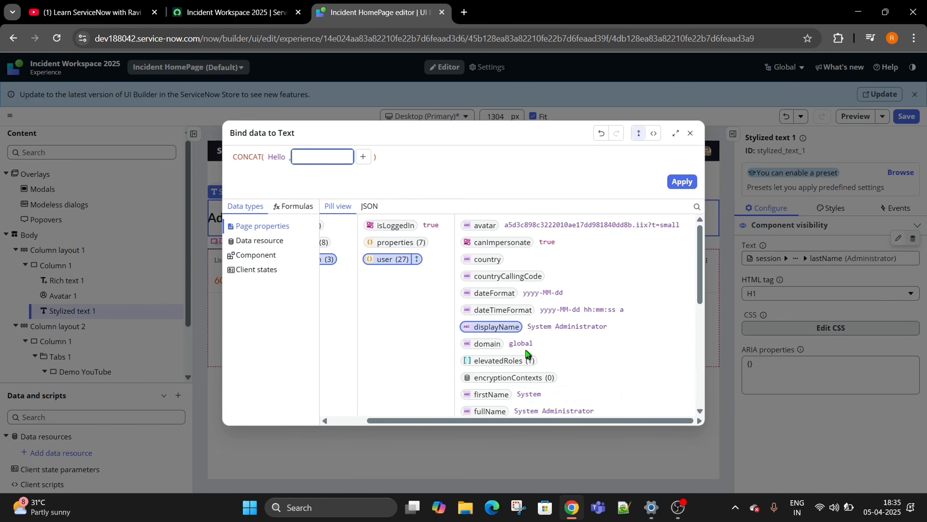
scroll(510, 365, "down", 2)
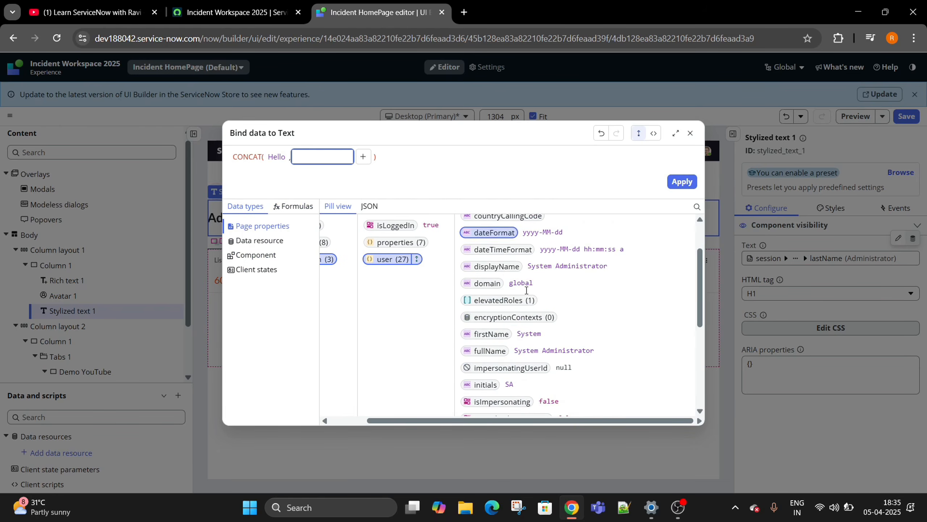
left_click(501, 334)
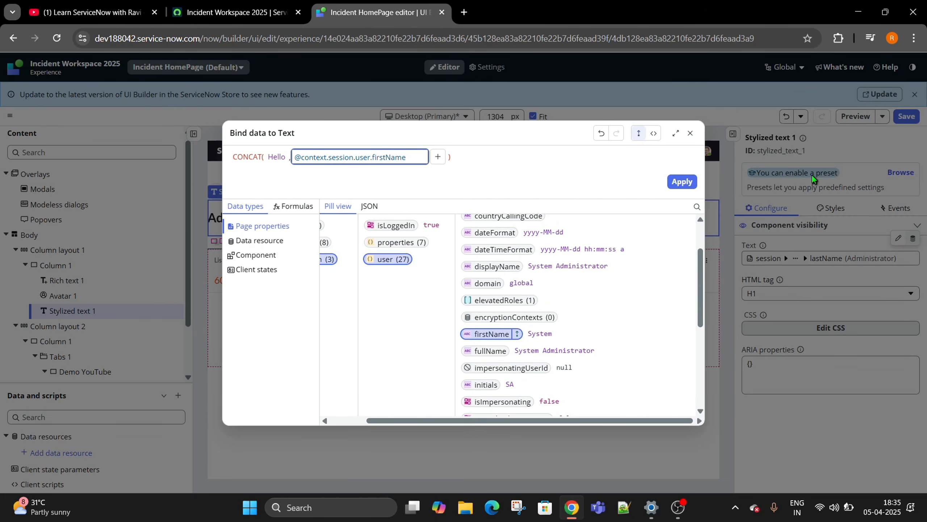
left_click(682, 181)
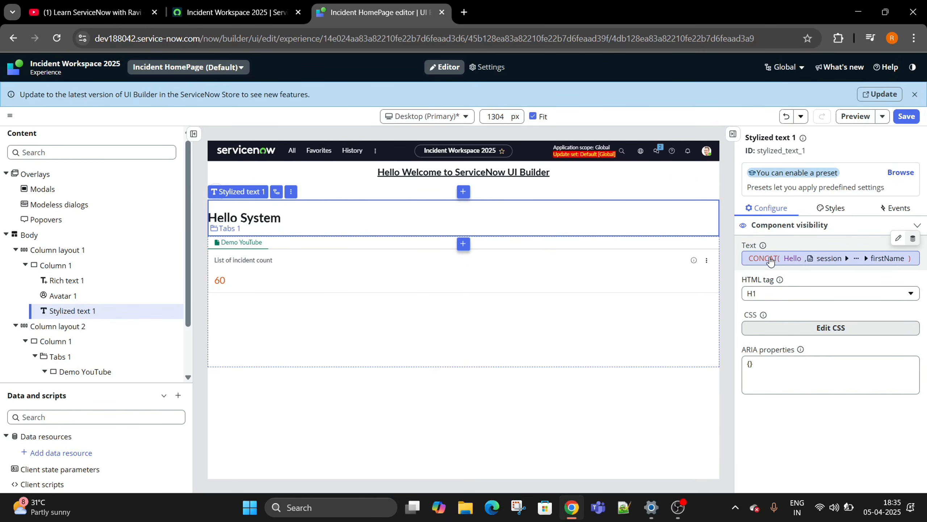
Reopen the stylized text's CONCAT binding, review its values and available page properties, and reapply it
left_click(913, 238)
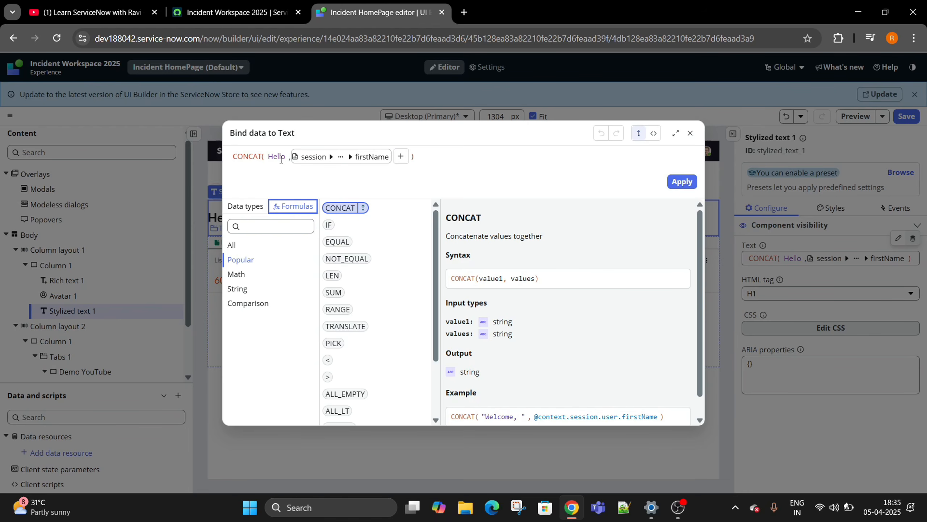
left_click_drag(285, 155, 266, 163)
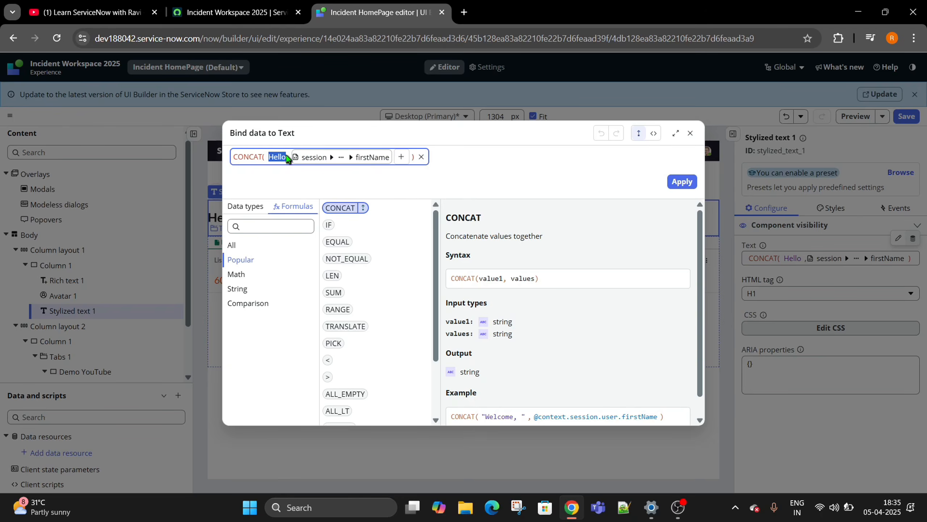
left_click(233, 206)
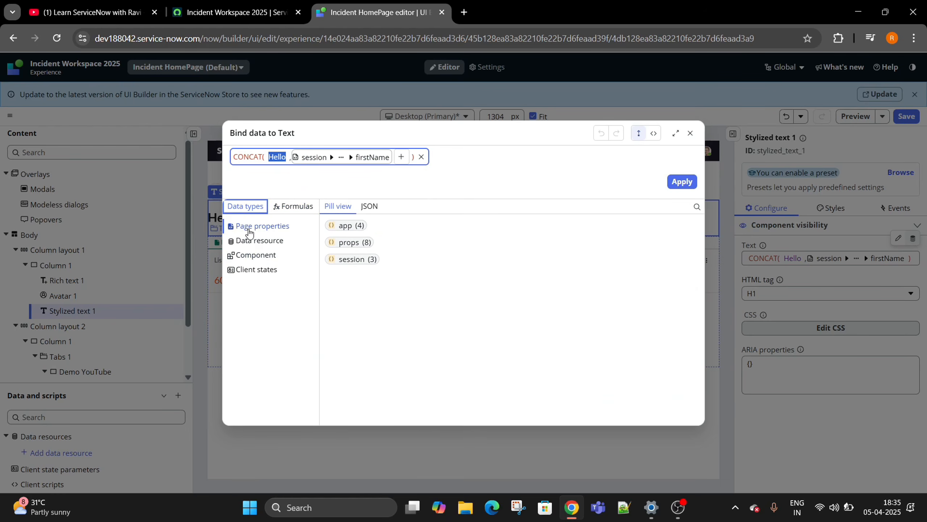
left_click(682, 182)
Save the page, reload the published home page, and examine the greeting and the incident count card
left_click(906, 116)
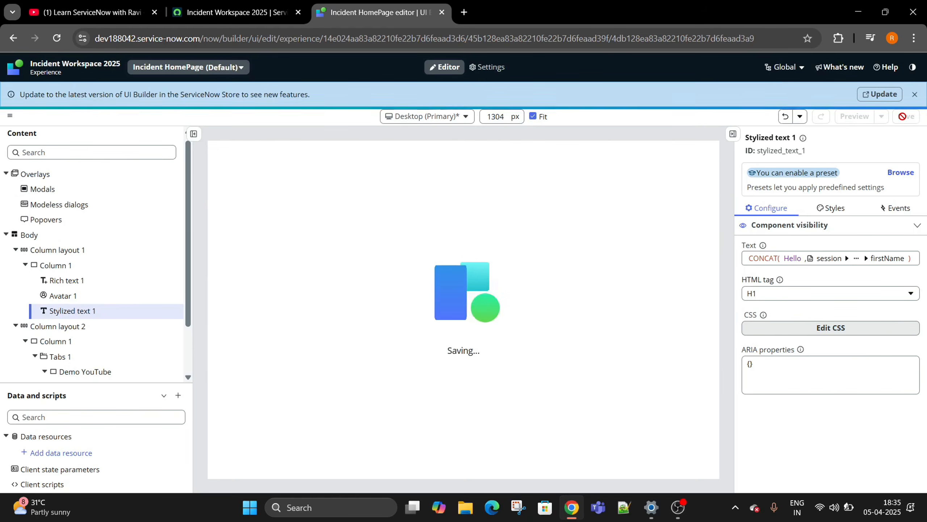
left_click(233, 12)
left_click(56, 41)
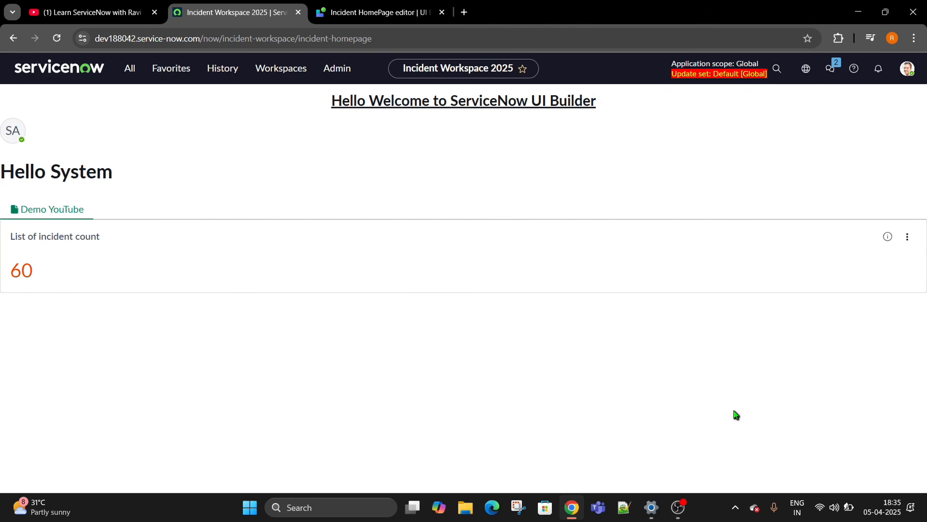
left_click(22, 272)
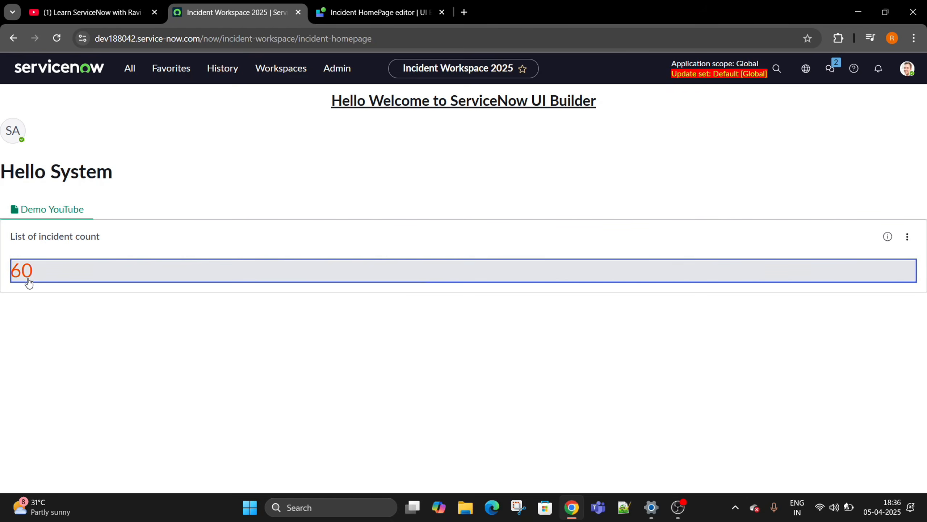
left_click(890, 241)
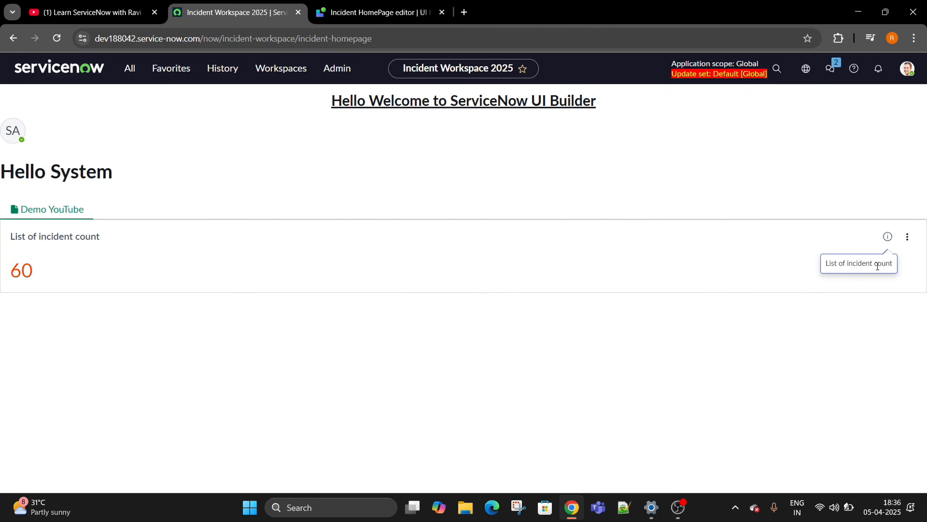
left_click_drag(106, 238, 8, 235)
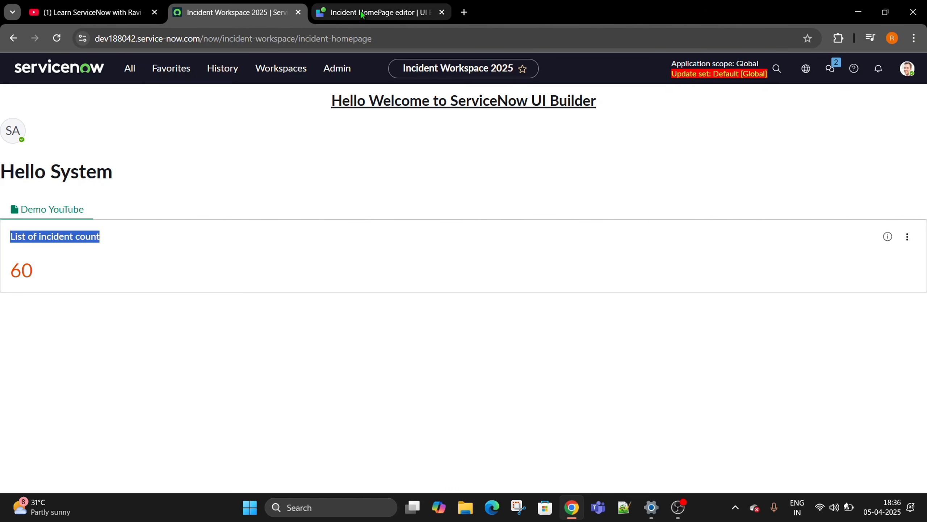
Return to the Incident HomePage editor and move the avatar below the stylized text in Column 1
left_click(343, 11)
left_click(379, 376)
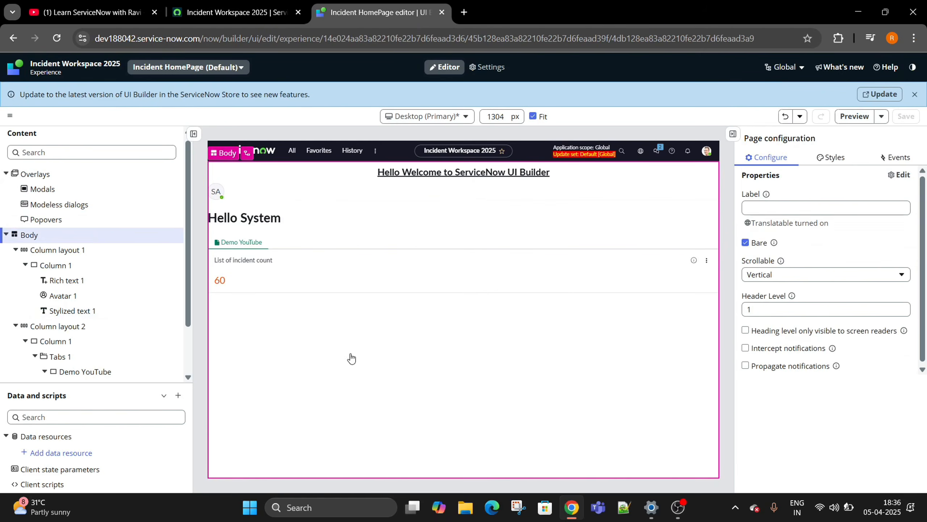
left_click_drag(217, 191, 239, 186)
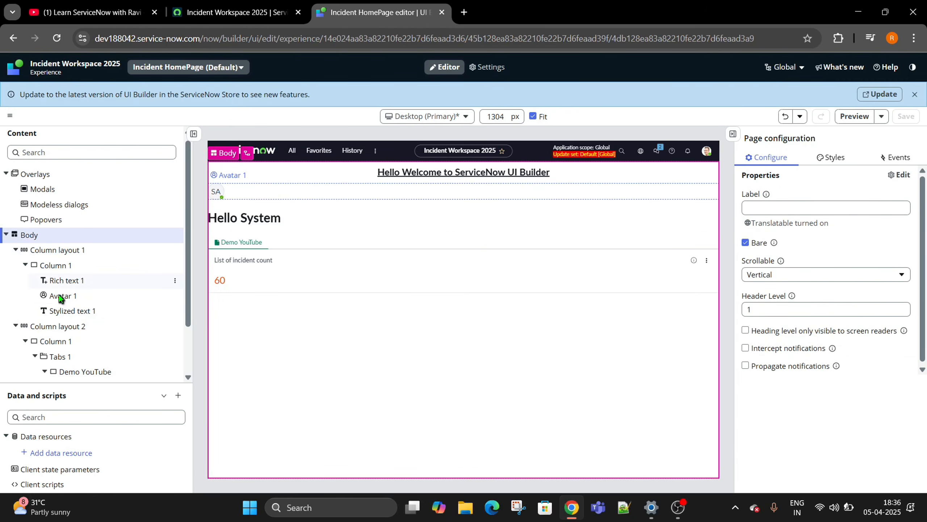
left_click_drag(67, 295, 57, 314)
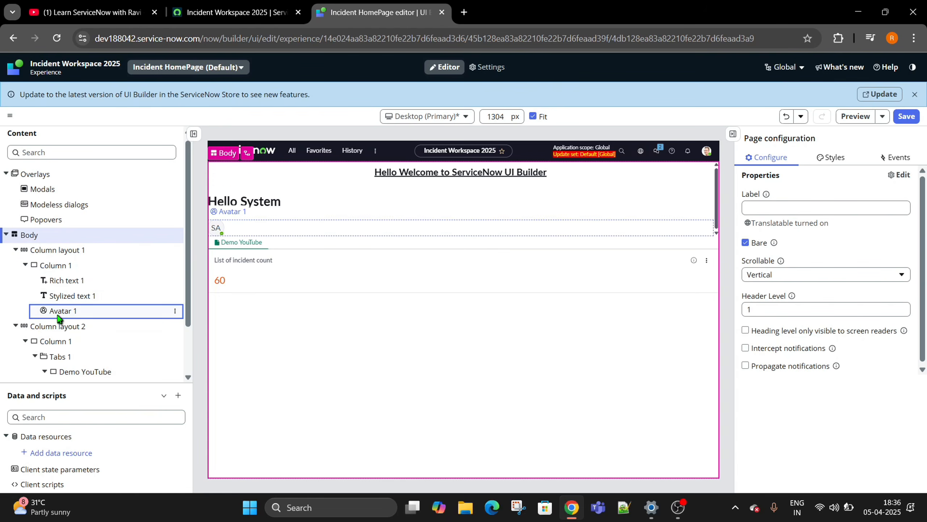
left_click(213, 228)
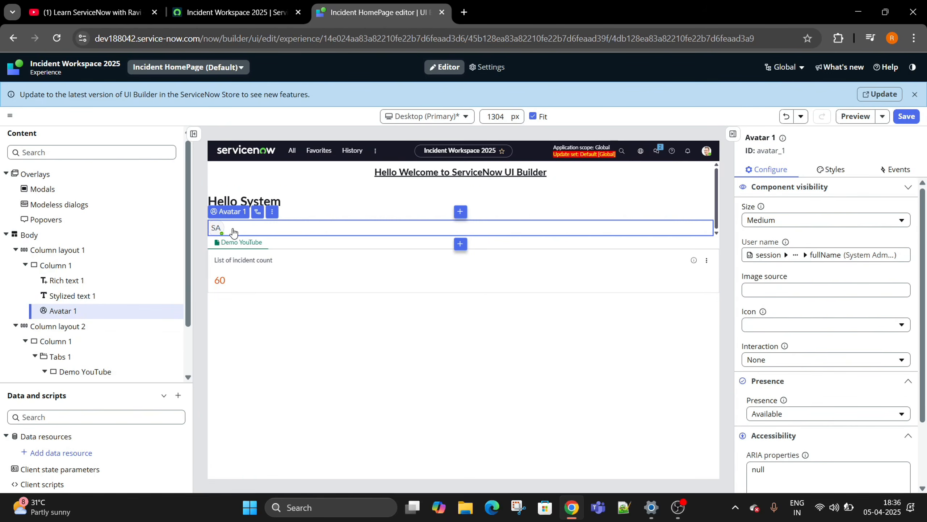
Save the new avatar position and reload the published home page to check the layout
left_click(234, 12)
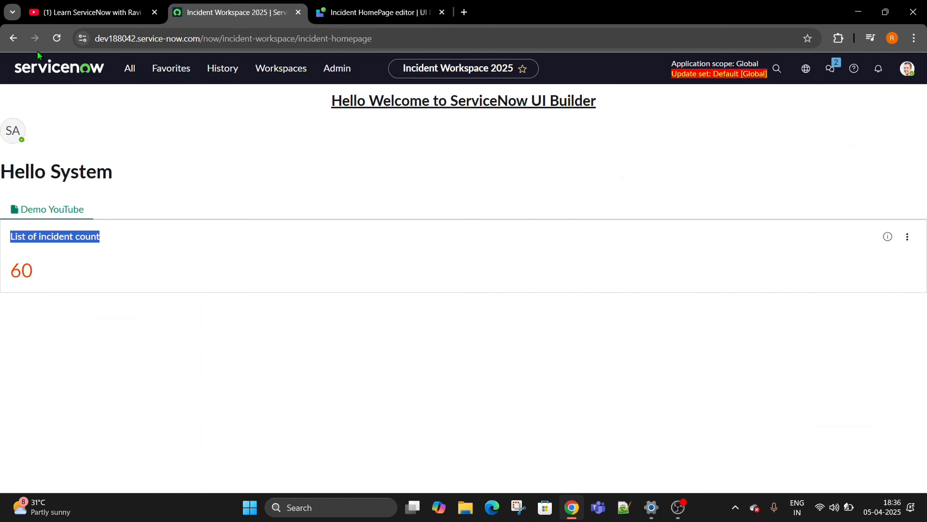
left_click(55, 39)
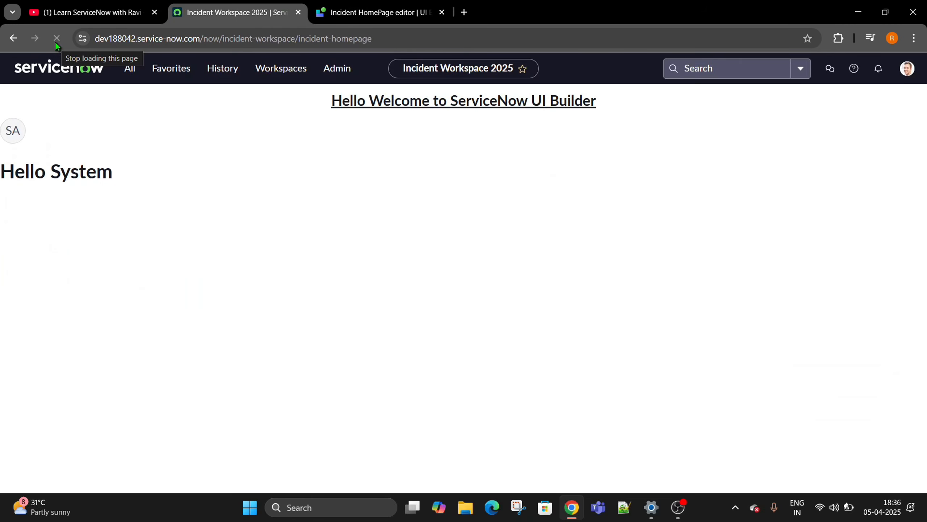
left_click(376, 12)
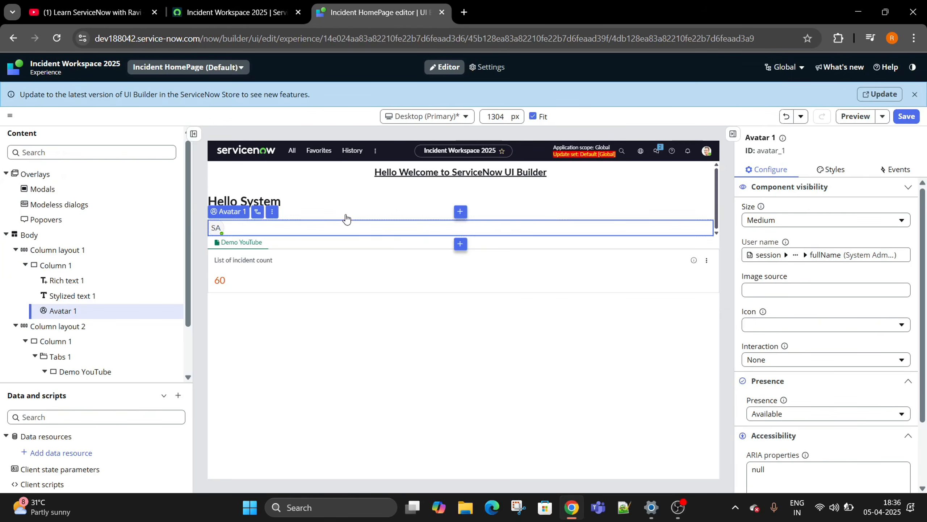
left_click(918, 116)
left_click(204, 12)
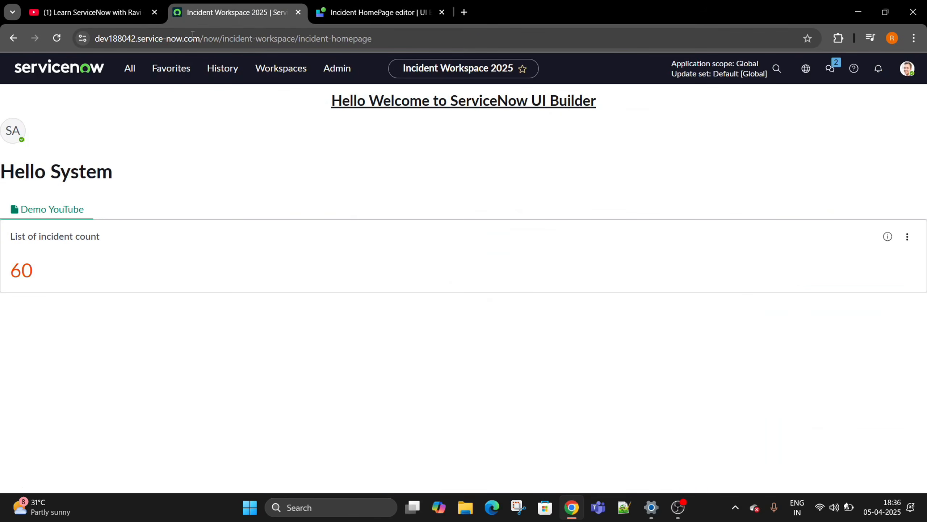
left_click(57, 39)
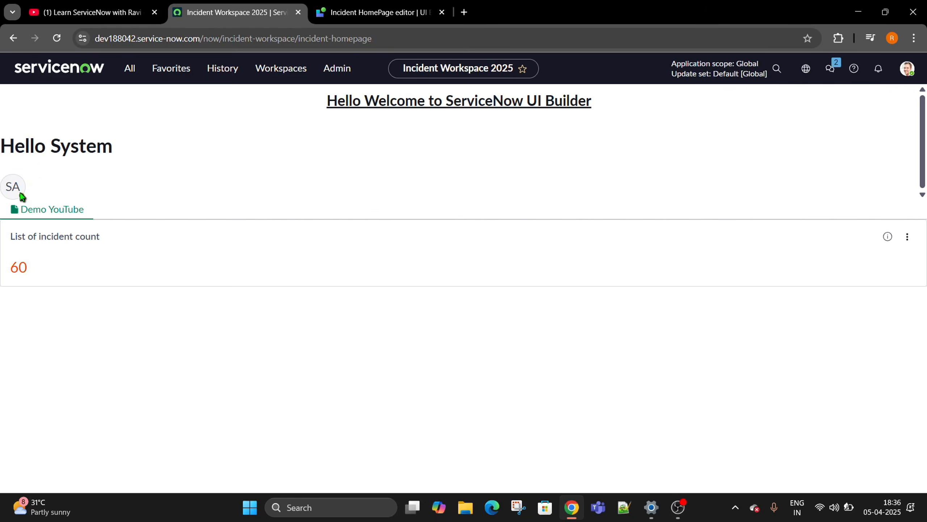
Return to the Incident HomePage editor, delete the avatar, and save the page
left_click(385, 4)
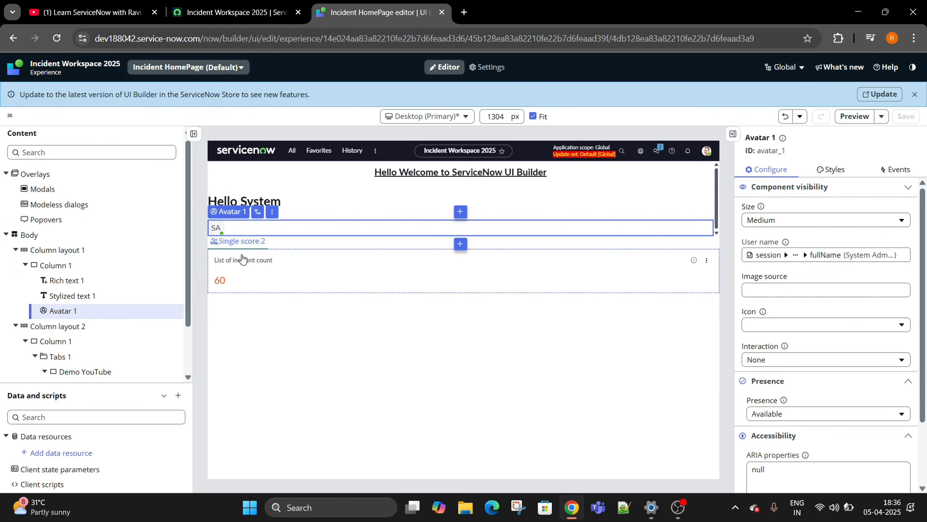
right_click(334, 235)
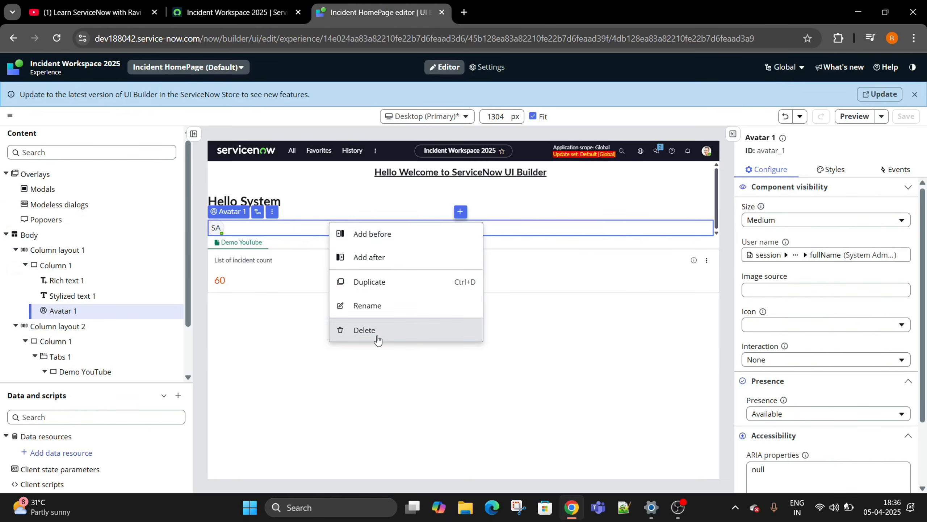
left_click(362, 331)
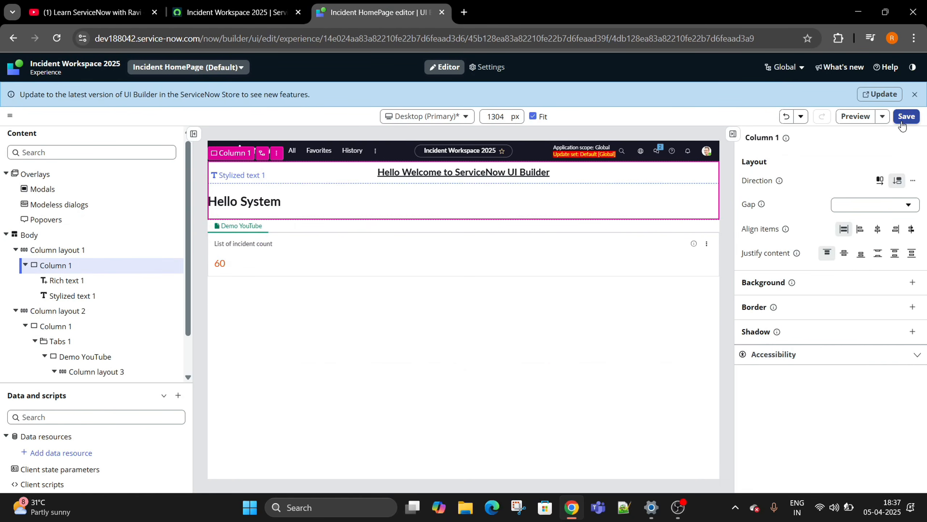
left_click(906, 116)
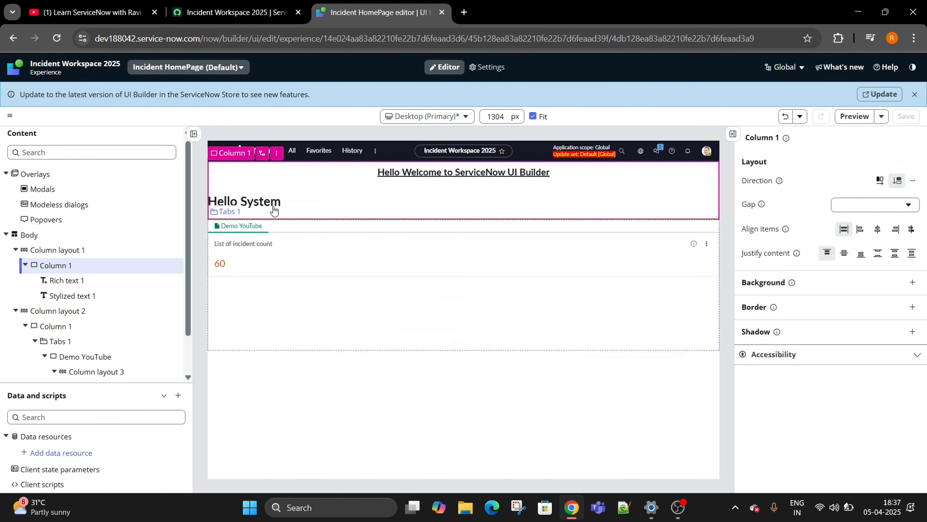
Clear the stylized text's data binding and start a new CONCAT formula with "Welcome " as its first value
left_click(273, 206)
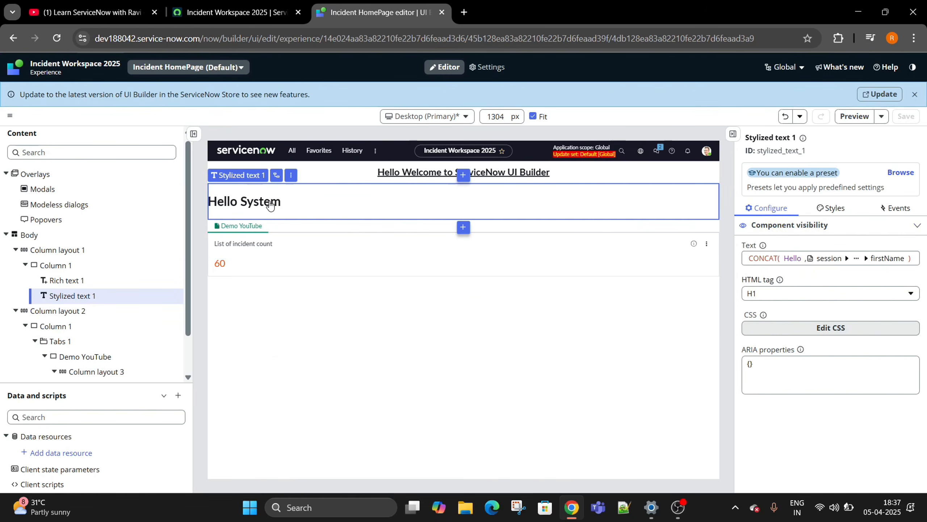
left_click(913, 238)
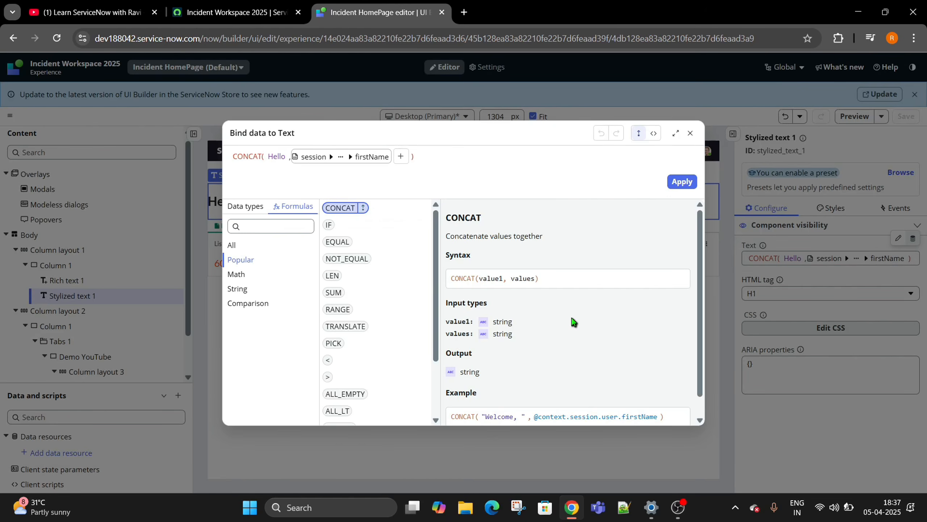
double_click(369, 158)
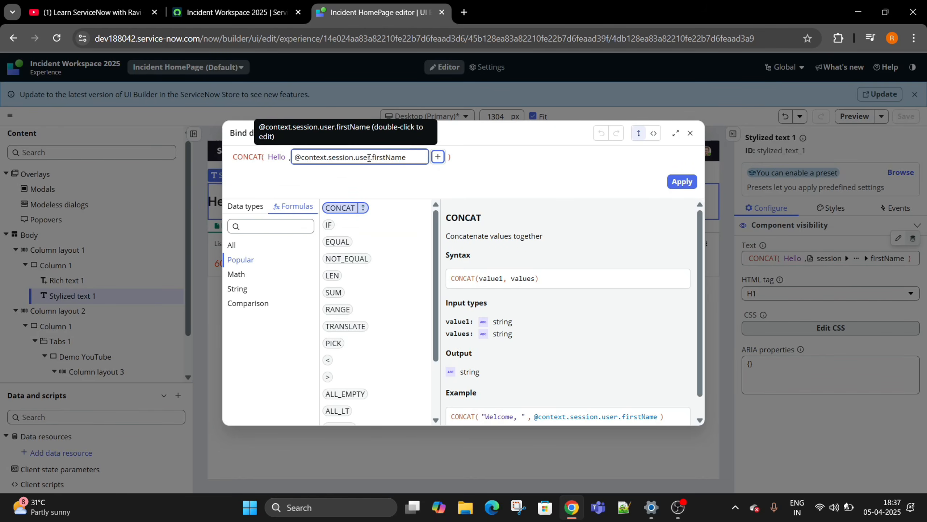
left_click(419, 159)
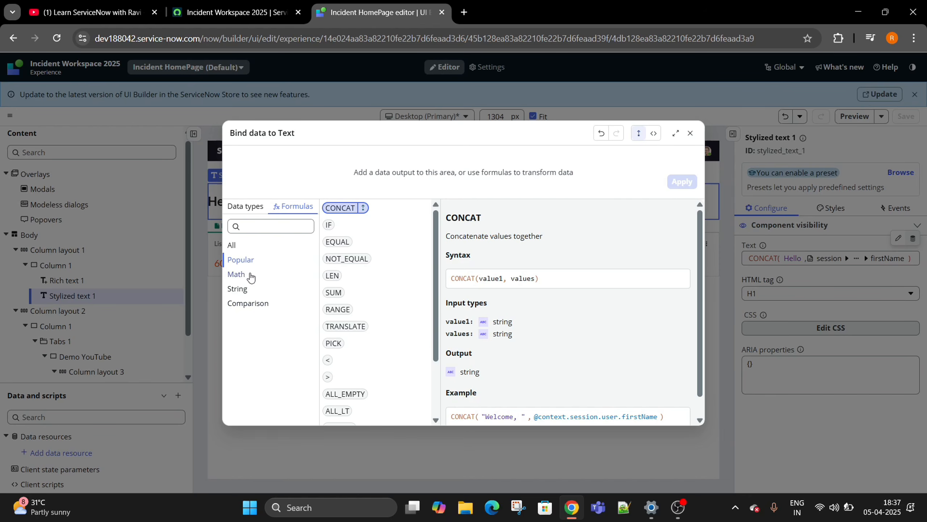
left_click(337, 208)
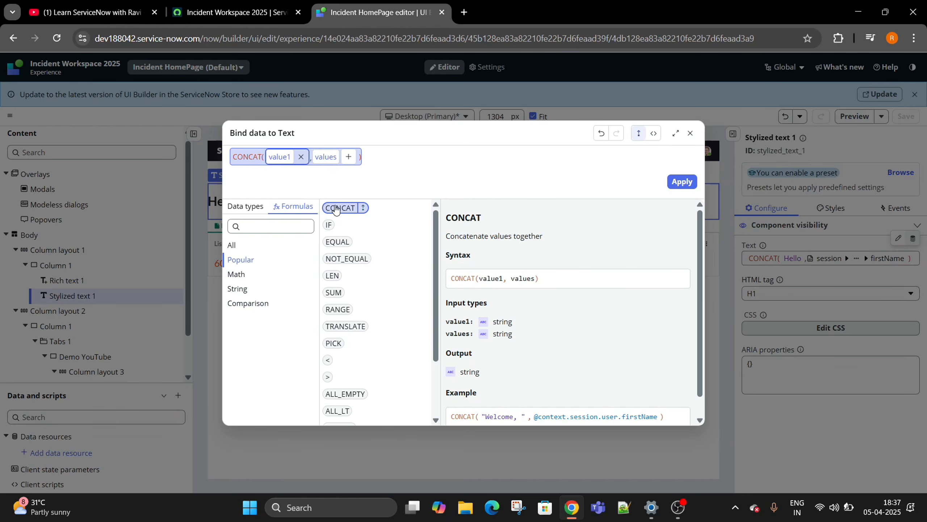
left_click(285, 155)
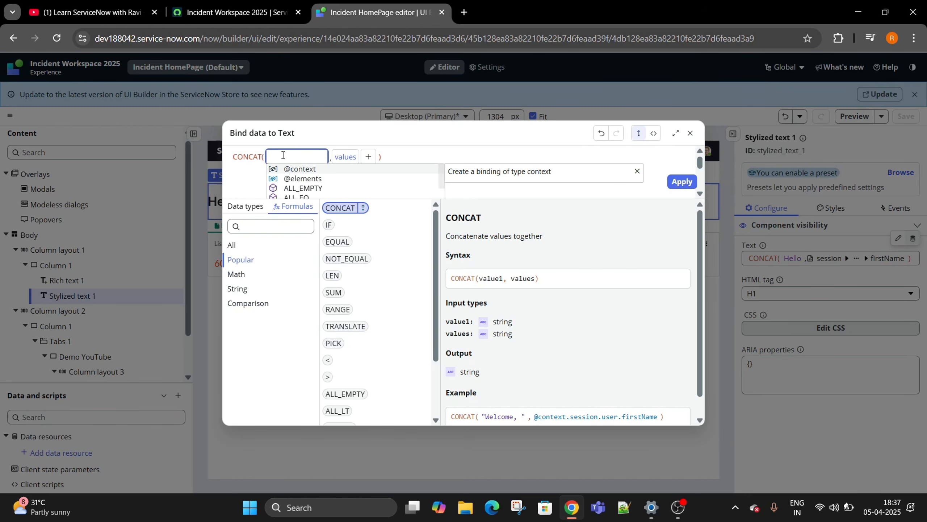
type("\"\"")
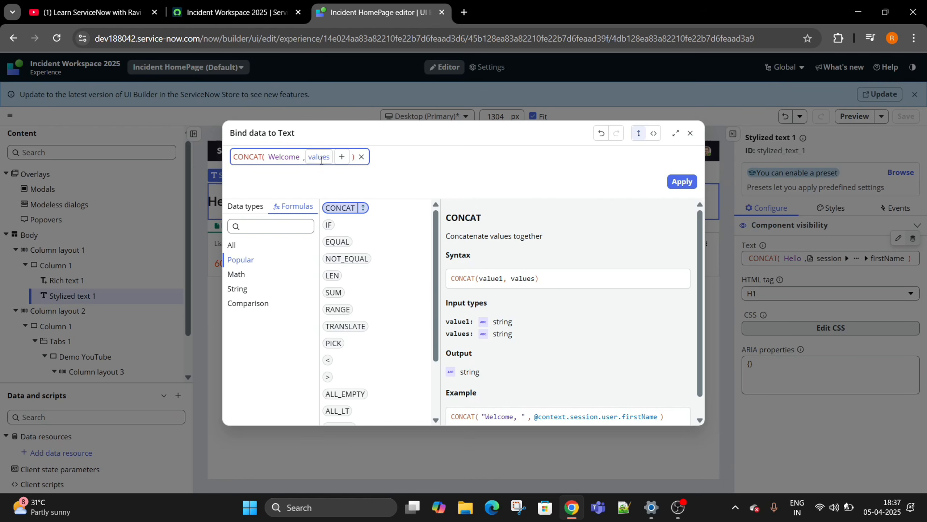
Bind the second CONCAT value to the session user's fullName, apply the formula, and set the stylized text's HTML tag to H2
left_click(345, 157)
left_click(245, 207)
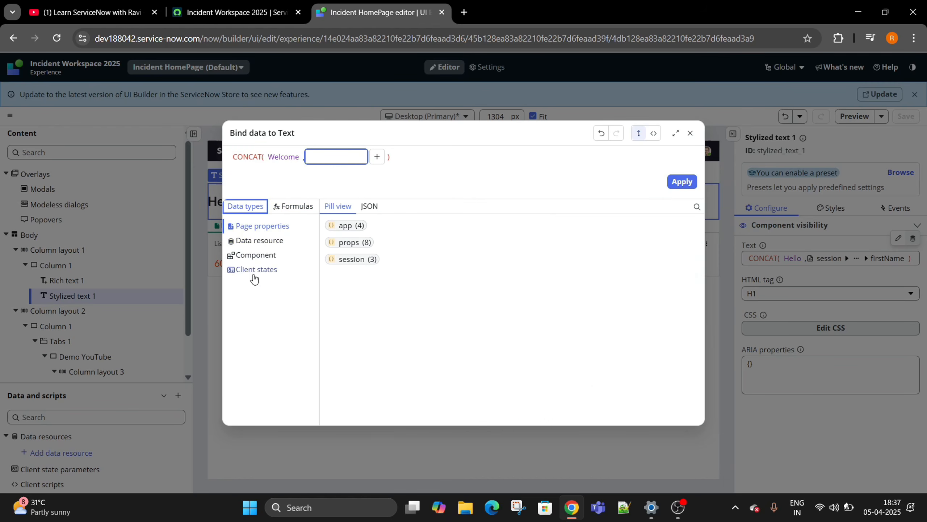
left_click(354, 259)
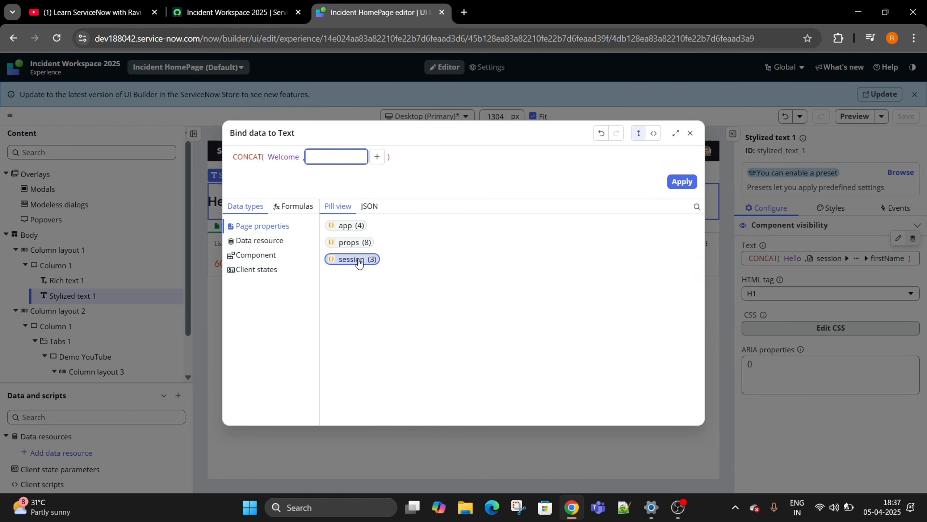
left_click(430, 261)
scroll(559, 377, "down", 5)
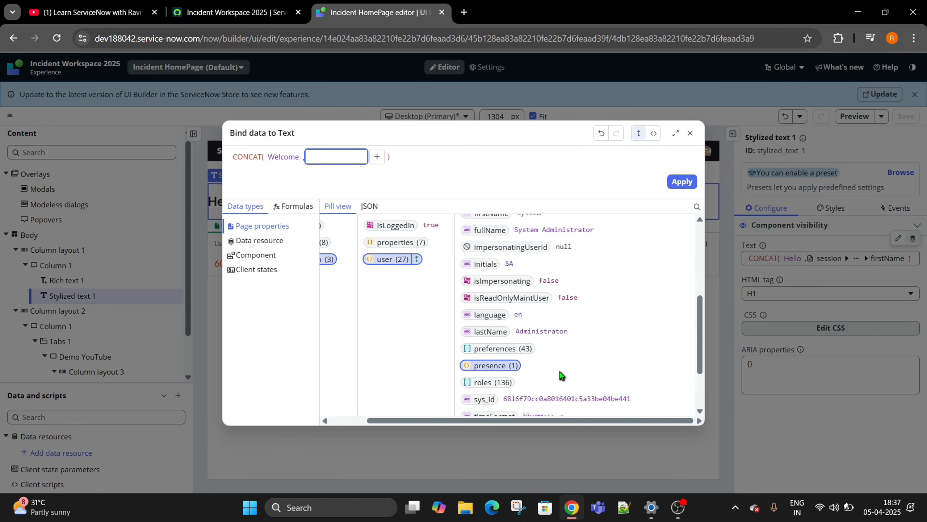
scroll(526, 333, "up", 2)
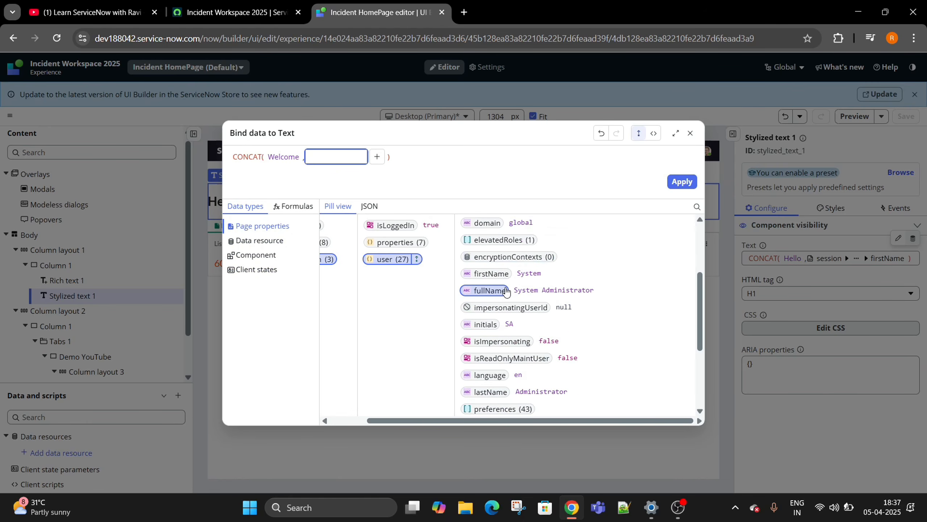
left_click(489, 290)
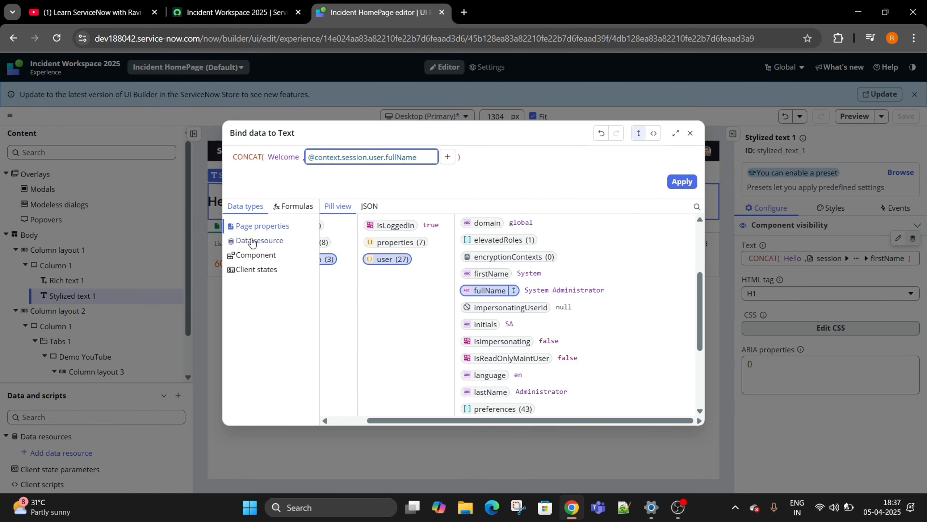
left_click(669, 186)
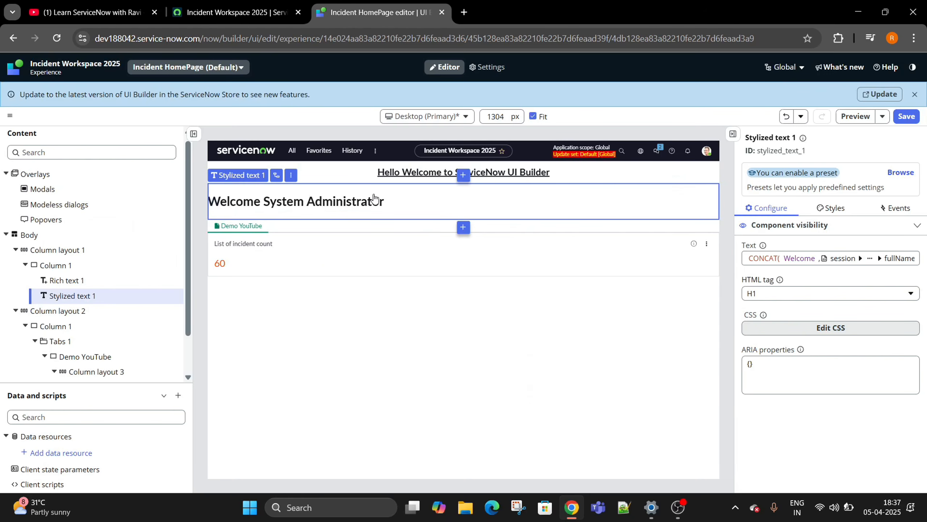
left_click(840, 293)
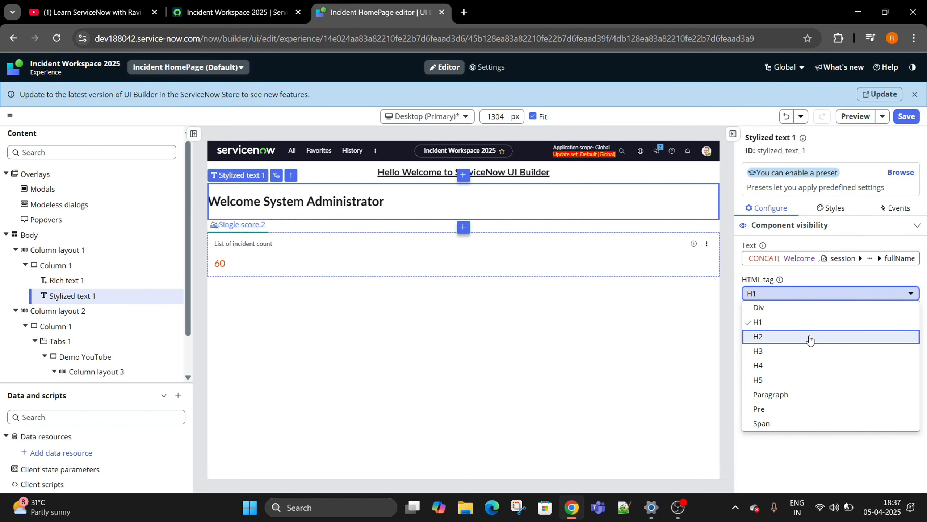
left_click(810, 338)
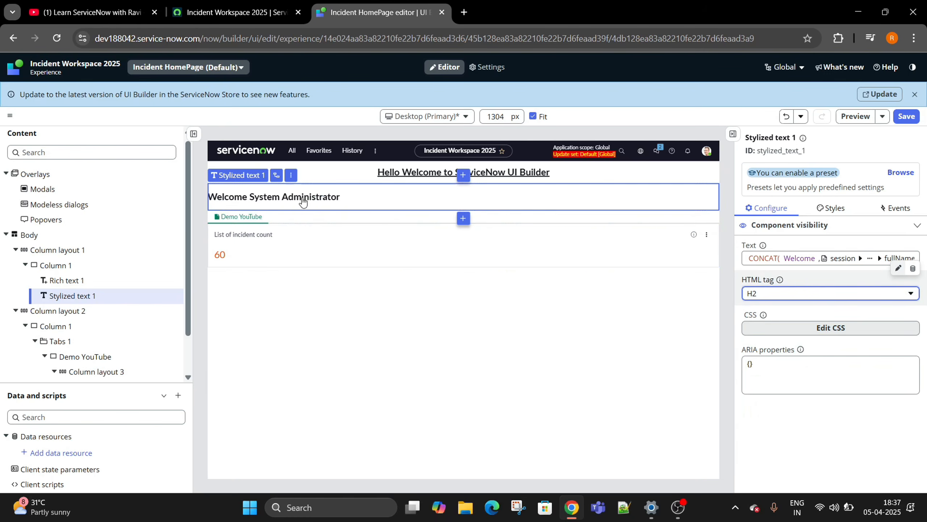
Examine the stylized text's CSS code, theme variables, and ARIA properties, closing the dialogs without applying anything
left_click(823, 330)
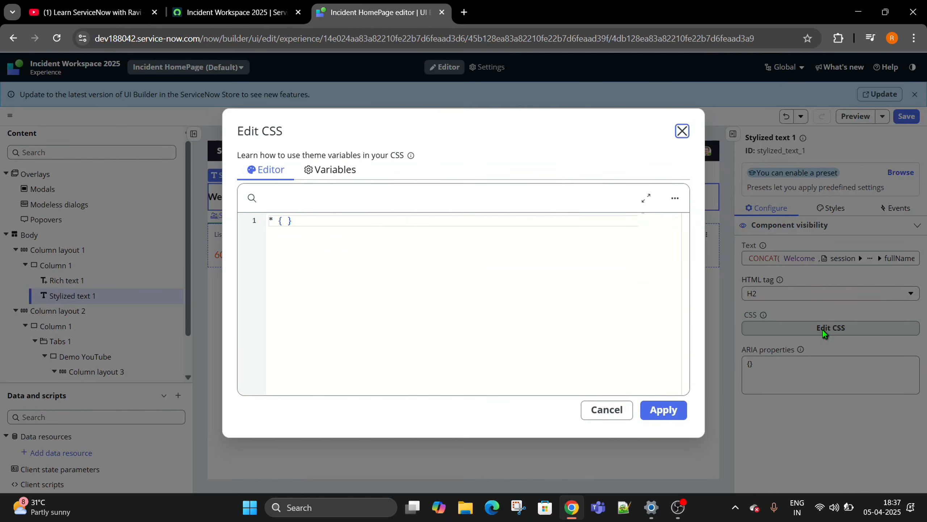
left_click(288, 220)
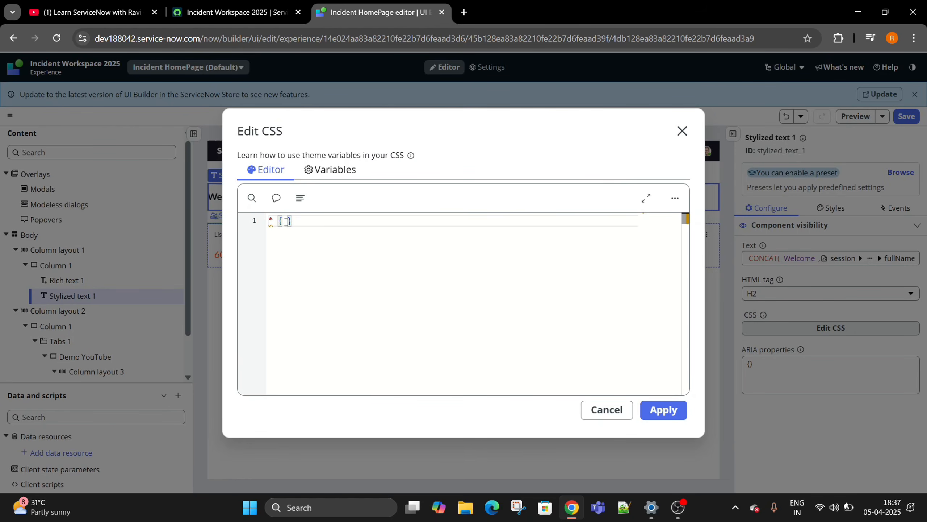
left_click(330, 171)
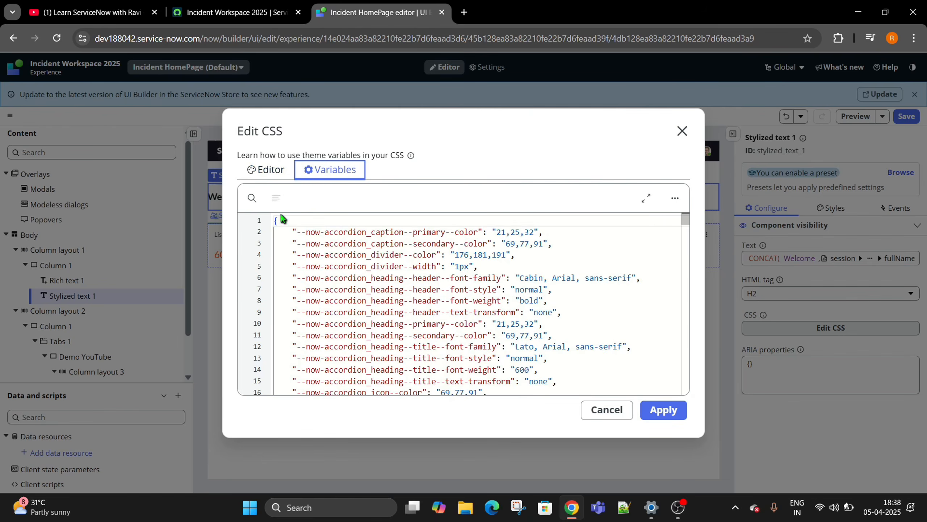
scroll(546, 293, "down", 9)
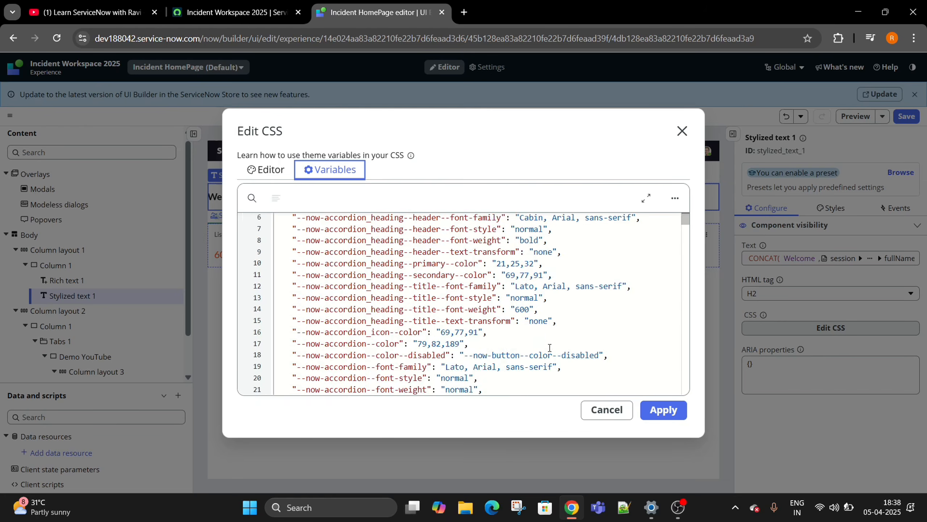
scroll(529, 284, "up", 4)
left_click(273, 172)
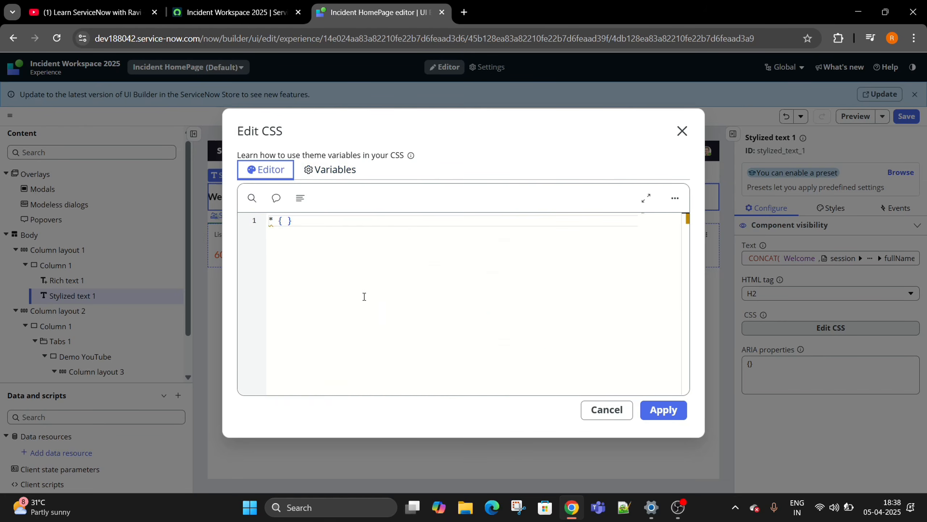
left_click(303, 197)
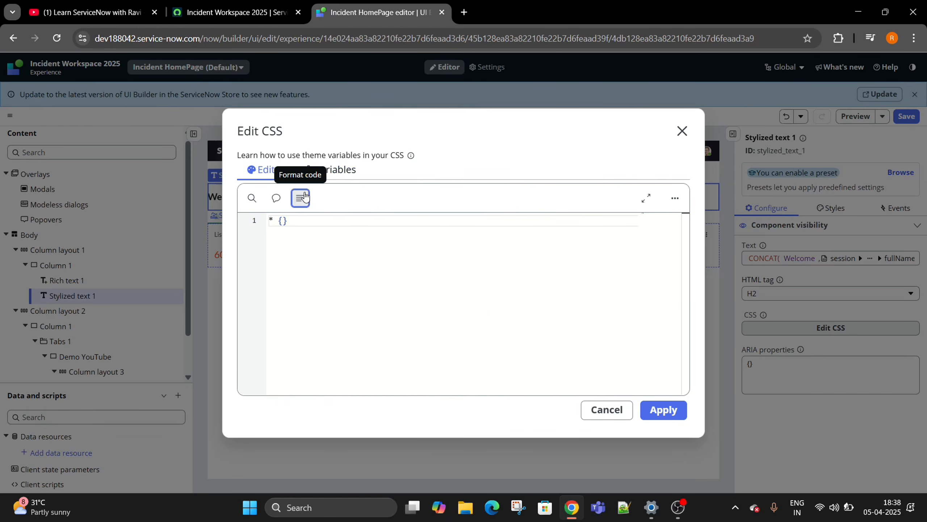
left_click(679, 135)
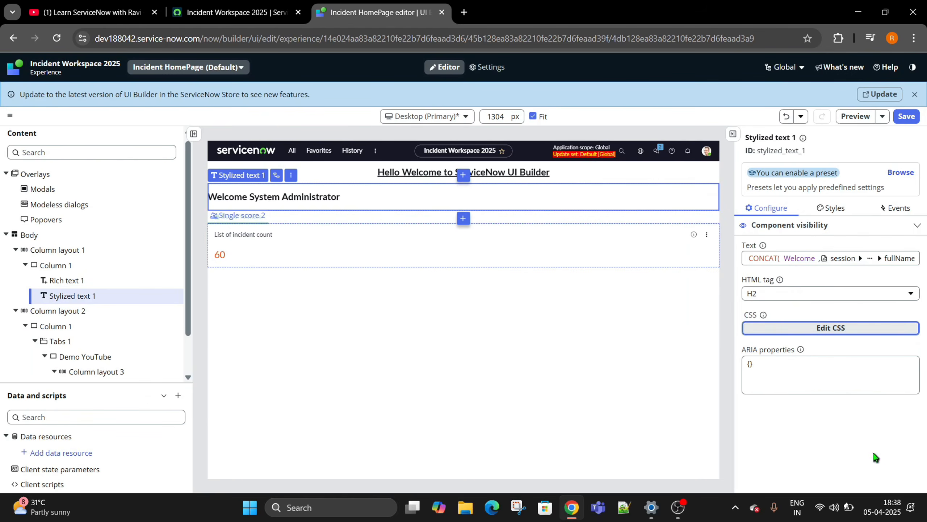
left_click(830, 373)
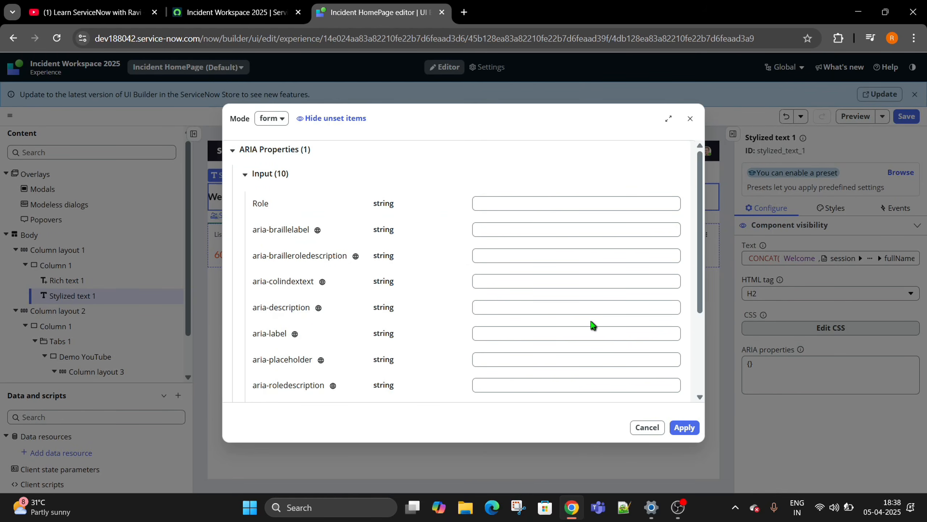
scroll(591, 321, "down", 3)
scroll(591, 321, "up", 3)
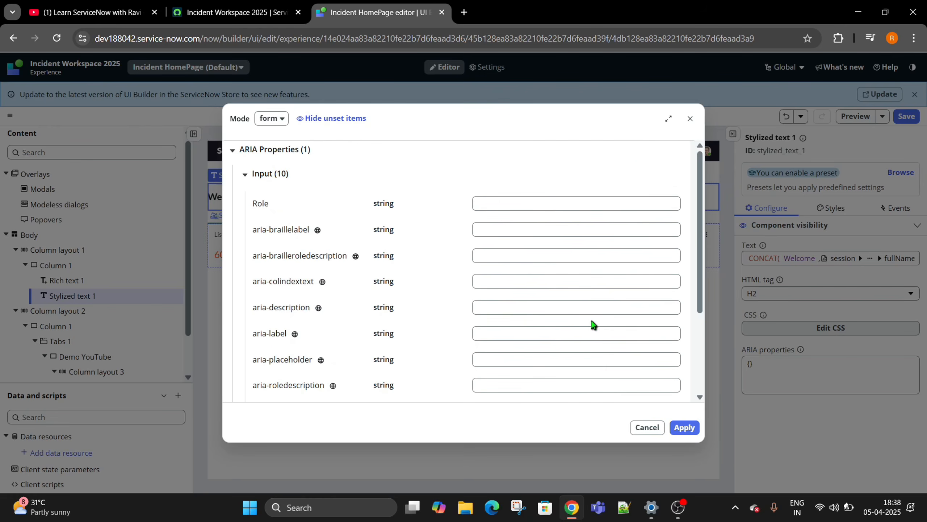
left_click(690, 119)
Save the page, reload the published home page, and check its heading and greeting
left_click(917, 117)
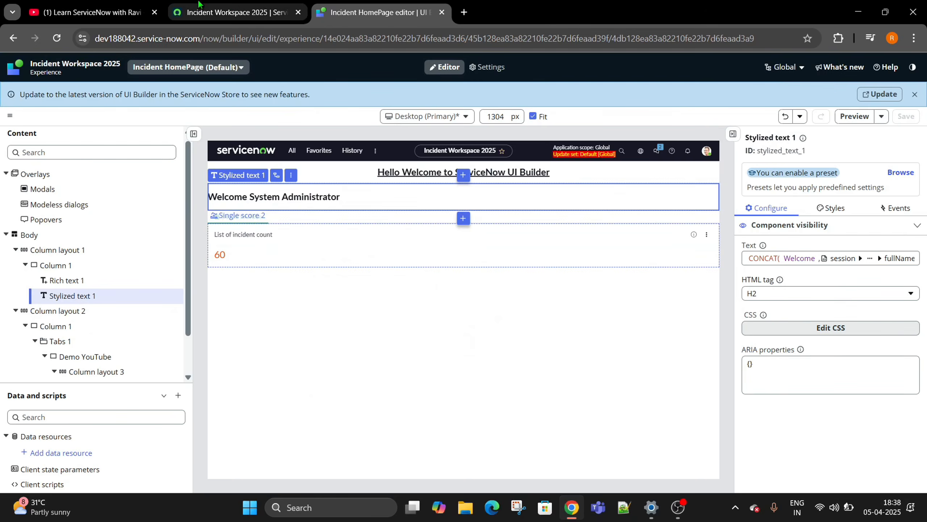
left_click(229, 4)
key("F5")
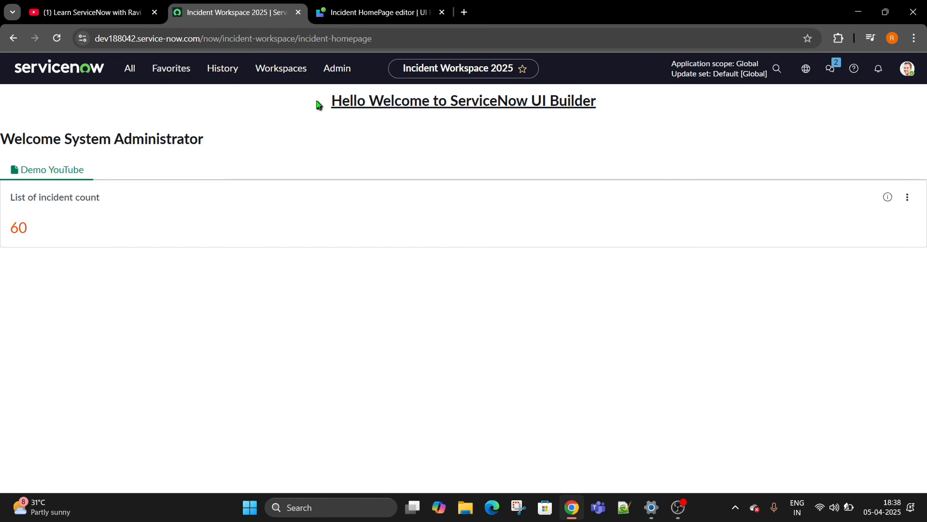
left_click_drag(339, 100, 616, 96)
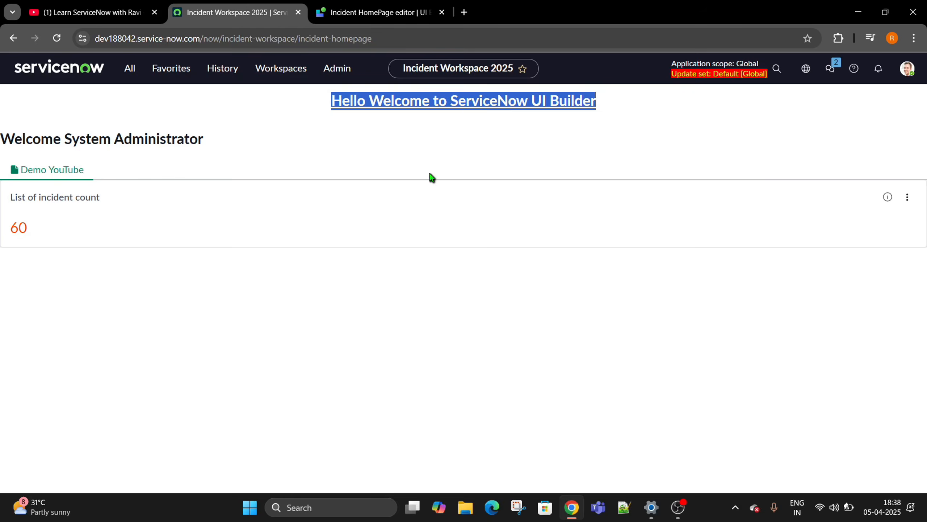
left_click(492, 297)
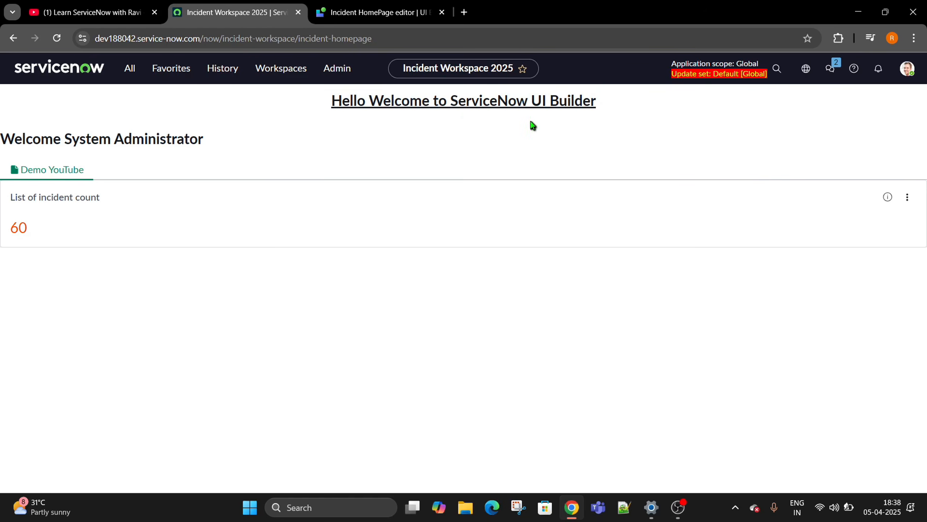
Return to the Incident HomePage editor and replace "ServiceNow UI Builder" with "Incident Workspace" in the rich text heading
left_click(310, 6)
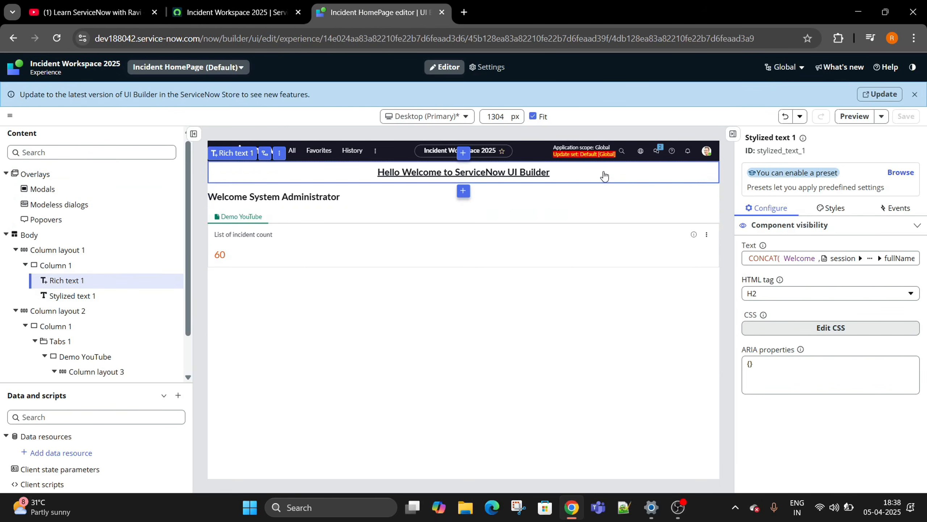
left_click(858, 248)
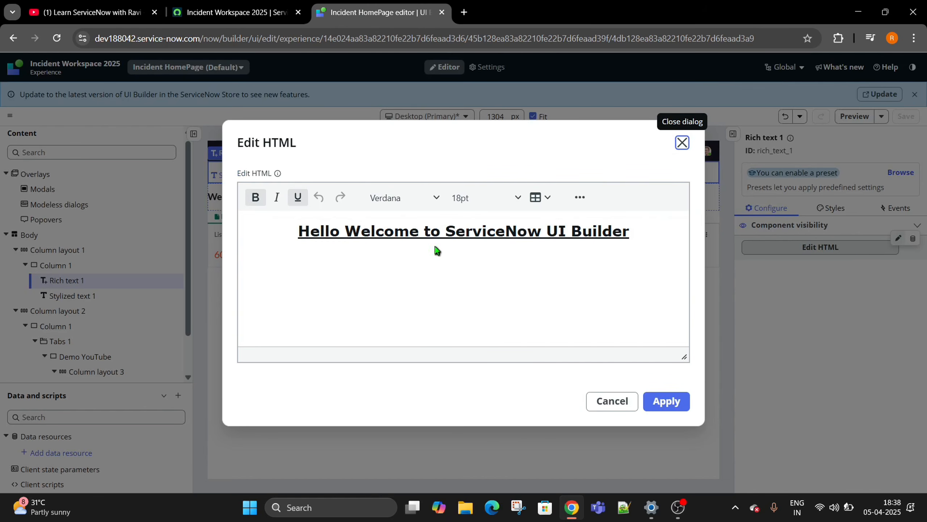
left_click_drag(447, 225, 628, 228)
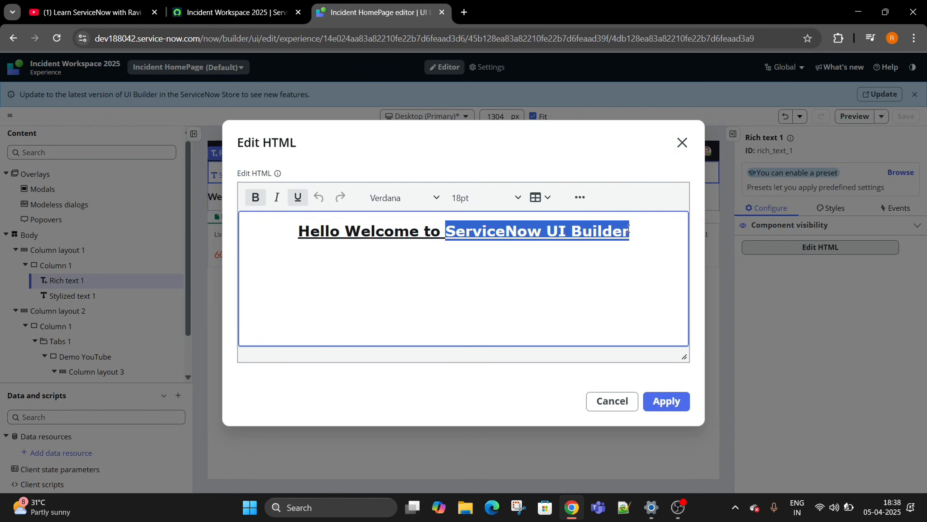
type("Incident ")
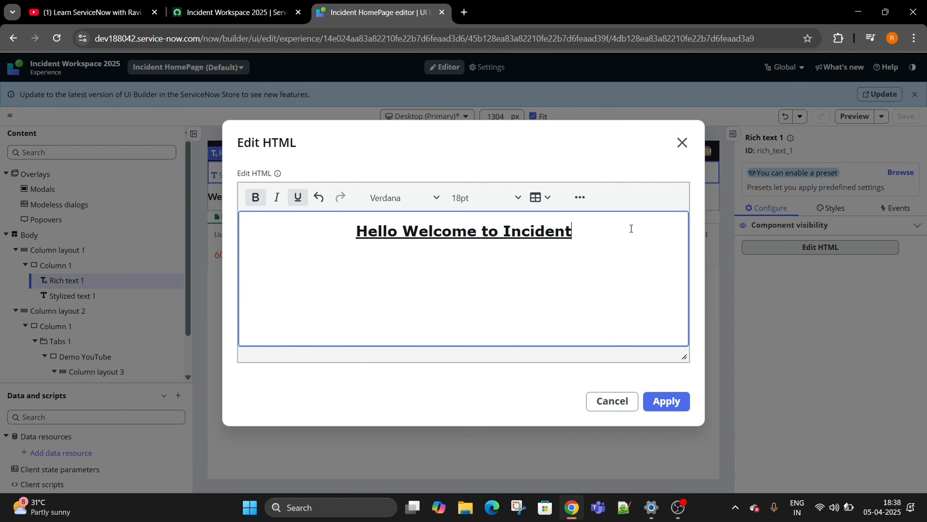
type("Workspace")
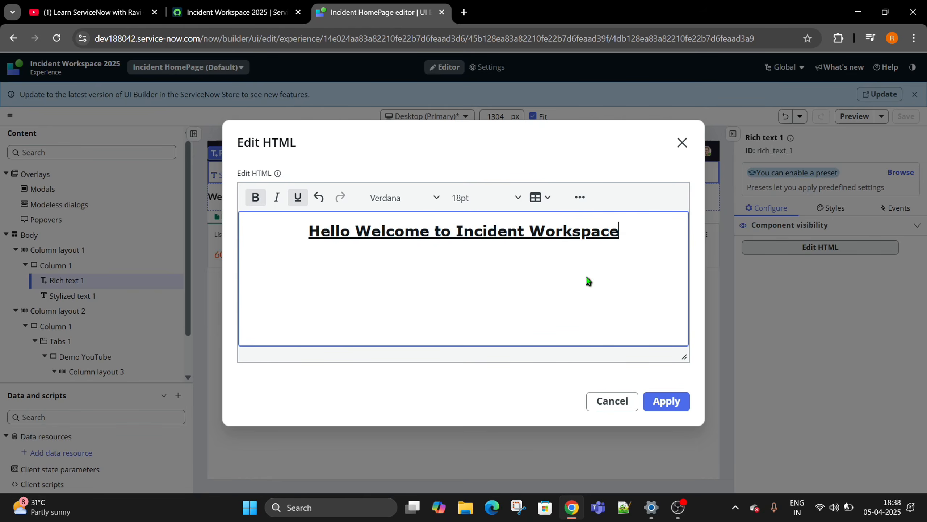
Color the whole rich text heading "Hello Welcome to Incident Workspace" yellow
key("ctrl+a")
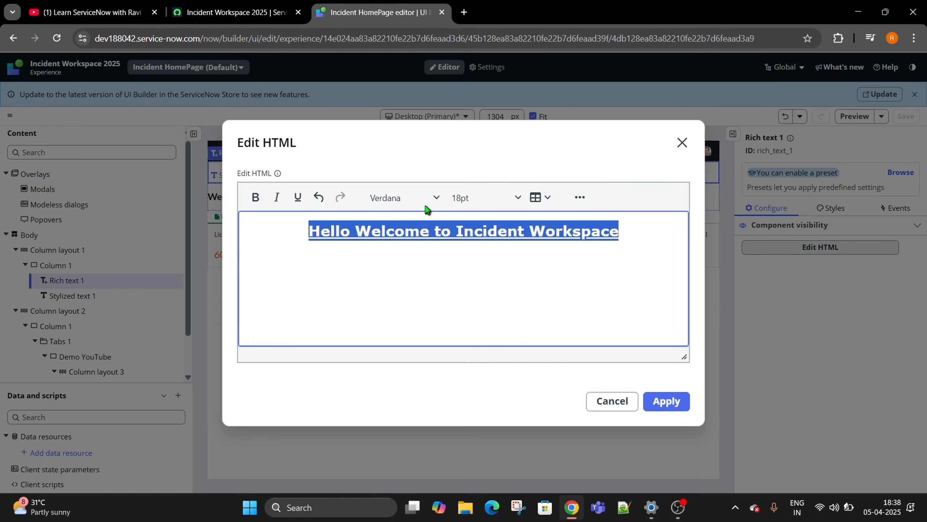
left_click(580, 197)
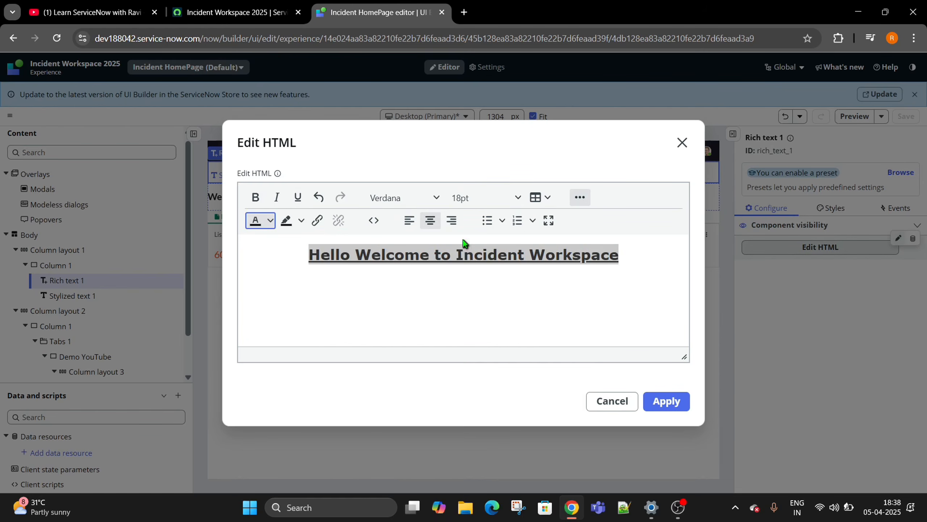
left_click(270, 221)
left_click(273, 257)
left_click(334, 290)
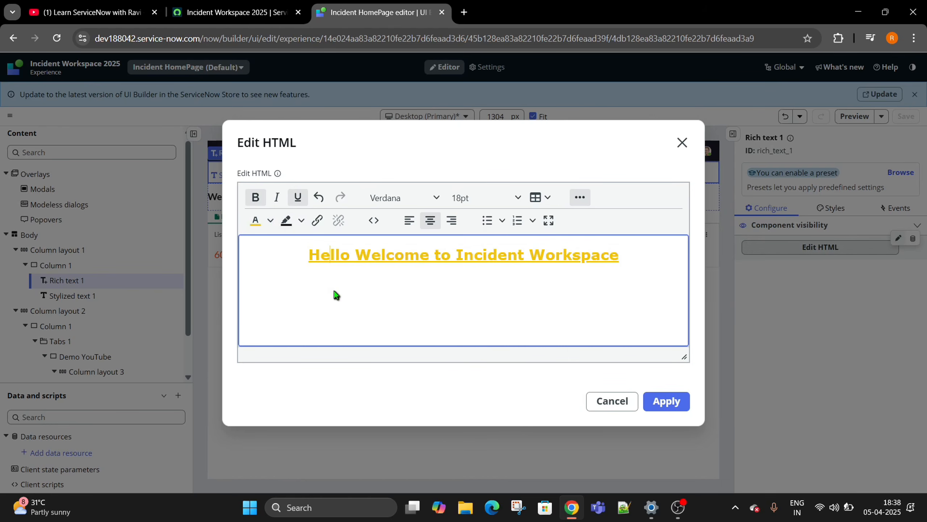
Set the whole rich text heading to the custom text color #8BACBF and apply the HTML edit
left_click(272, 221)
left_click(480, 319)
key("ctrl+a")
left_click(271, 221)
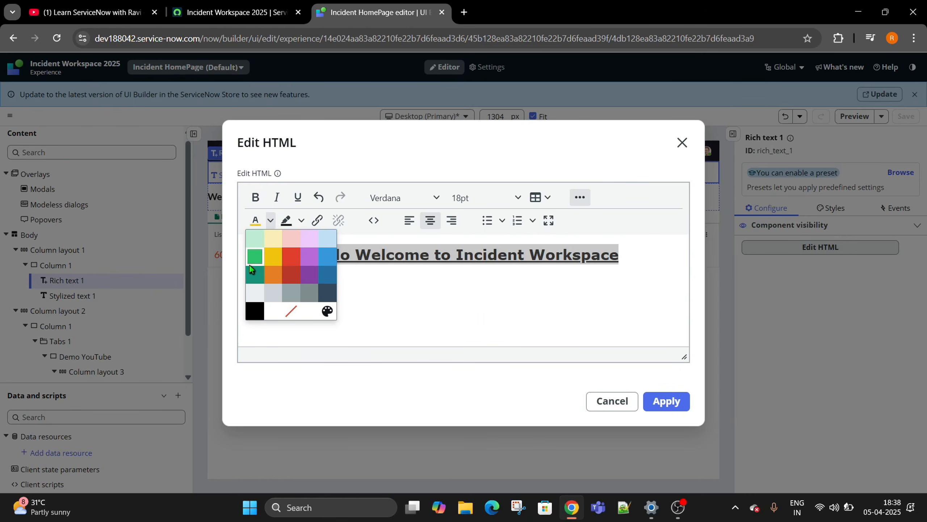
left_click(327, 310)
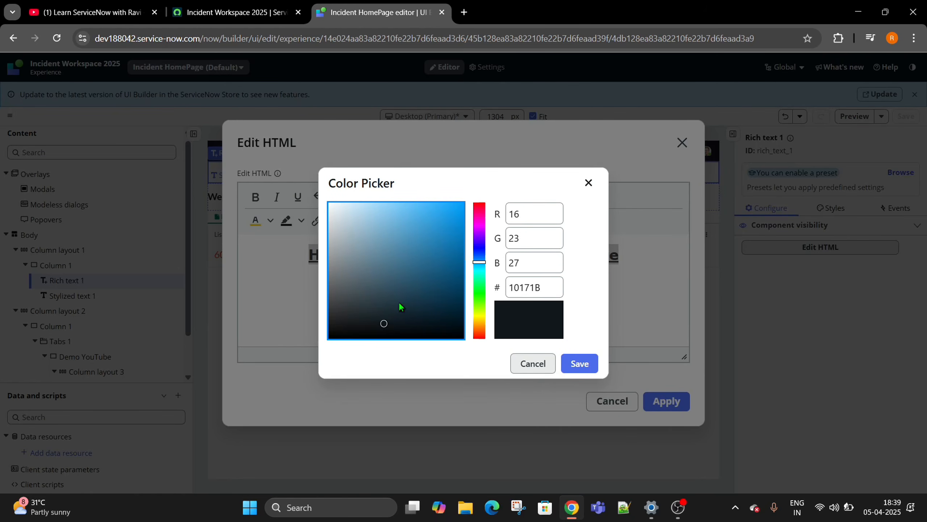
left_click_drag(400, 305, 365, 236)
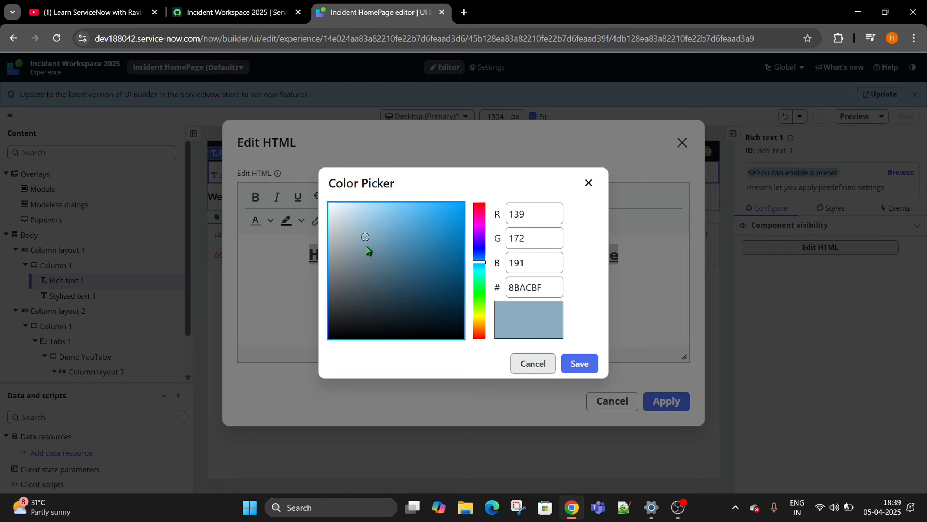
left_click(578, 365)
left_click(666, 400)
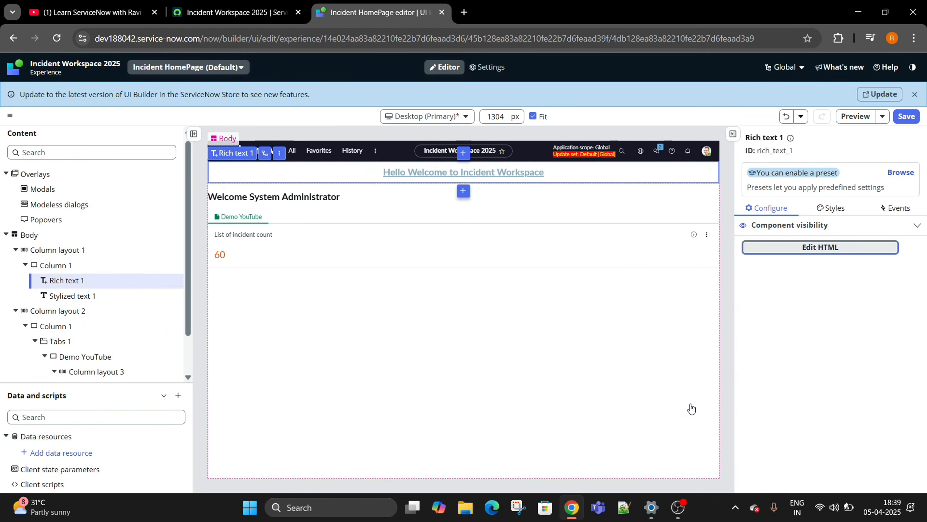
Save the page, reload the published home page to check the heading's color, and return to the Incident HomePage editor
left_click(907, 117)
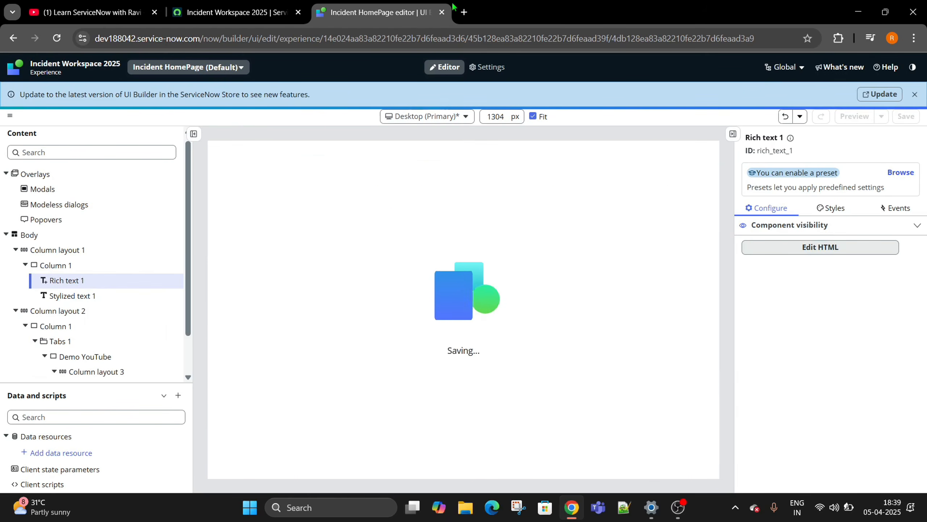
left_click(234, 12)
left_click(55, 36)
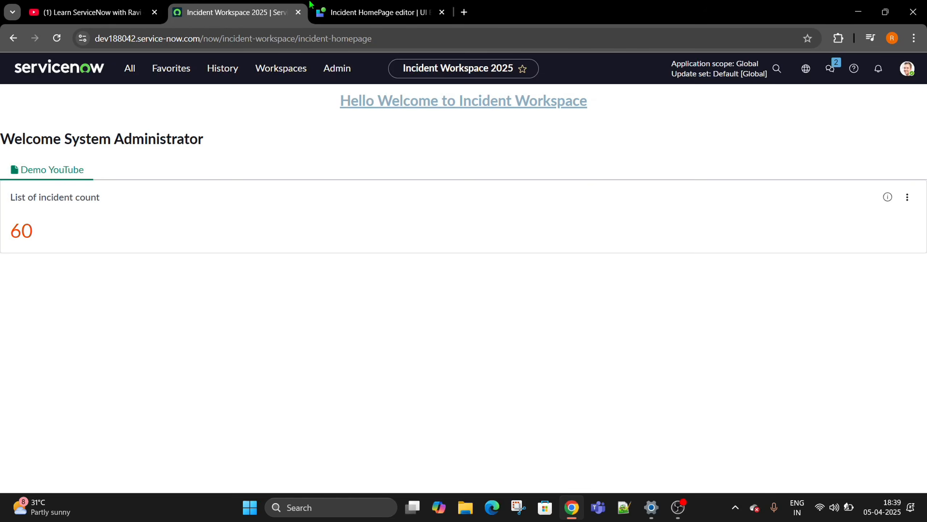
left_click(372, 11)
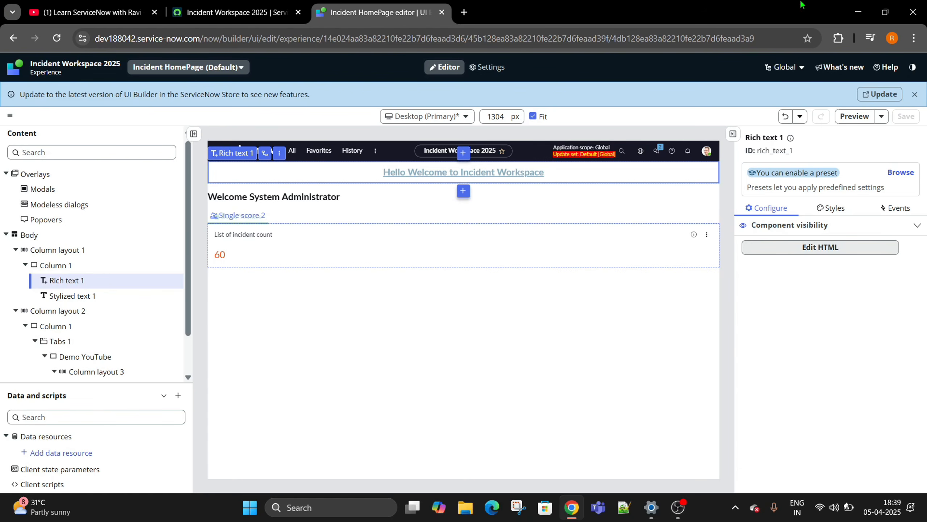
mouse_move(679, 509)
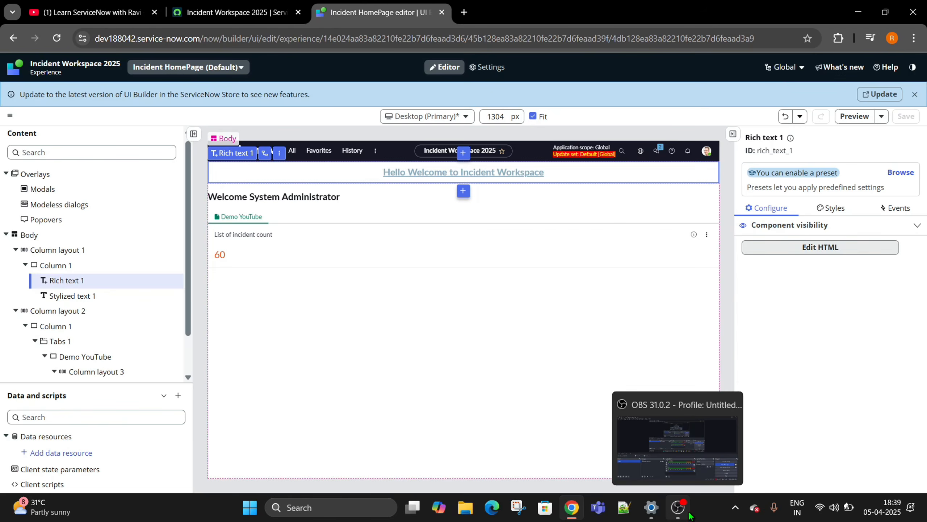